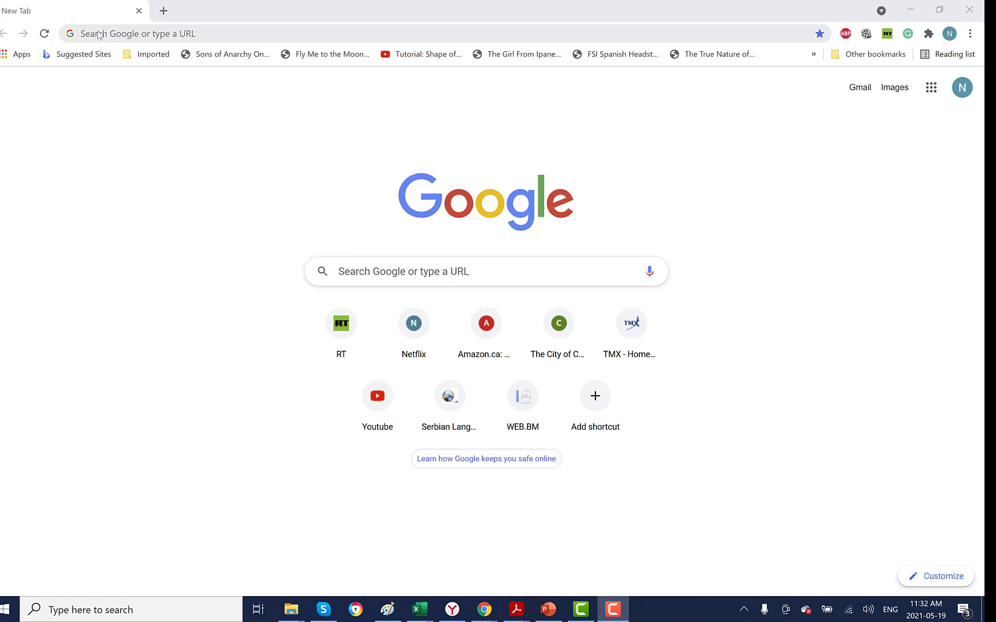
click(99, 34)
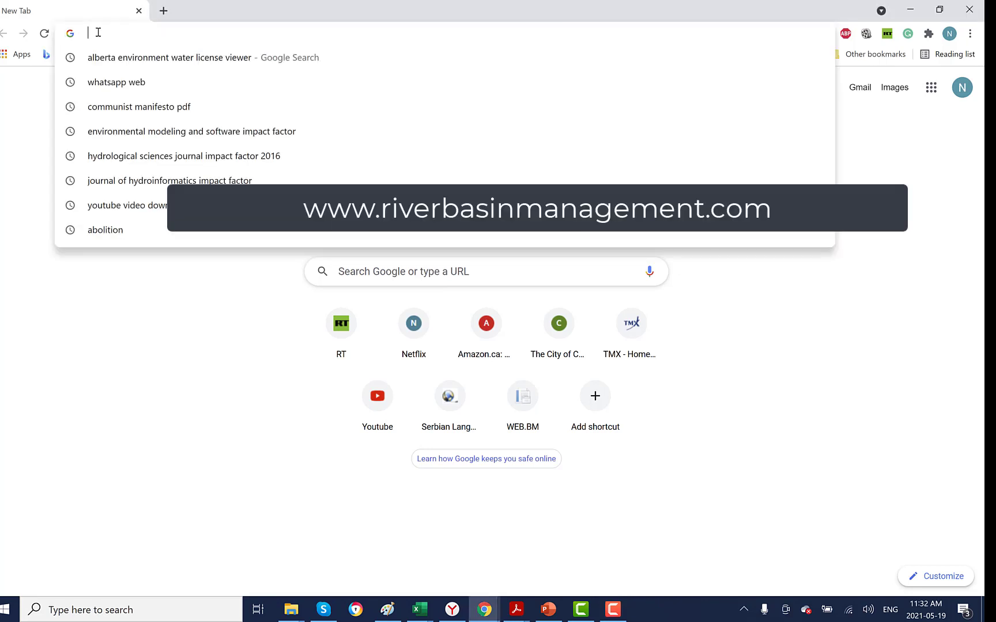
text(www)
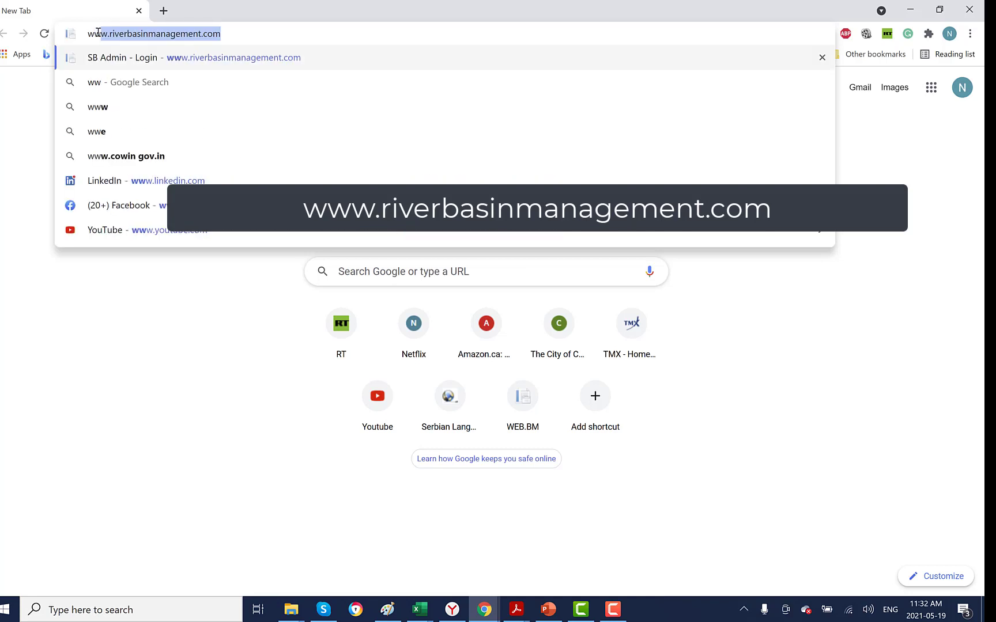
text(.)
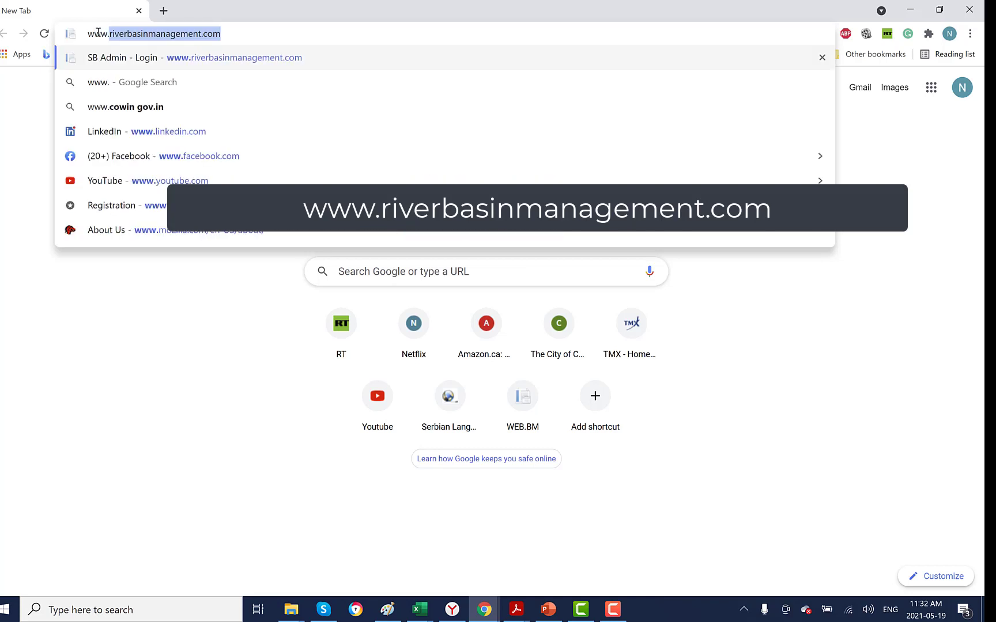
click(254, 29)
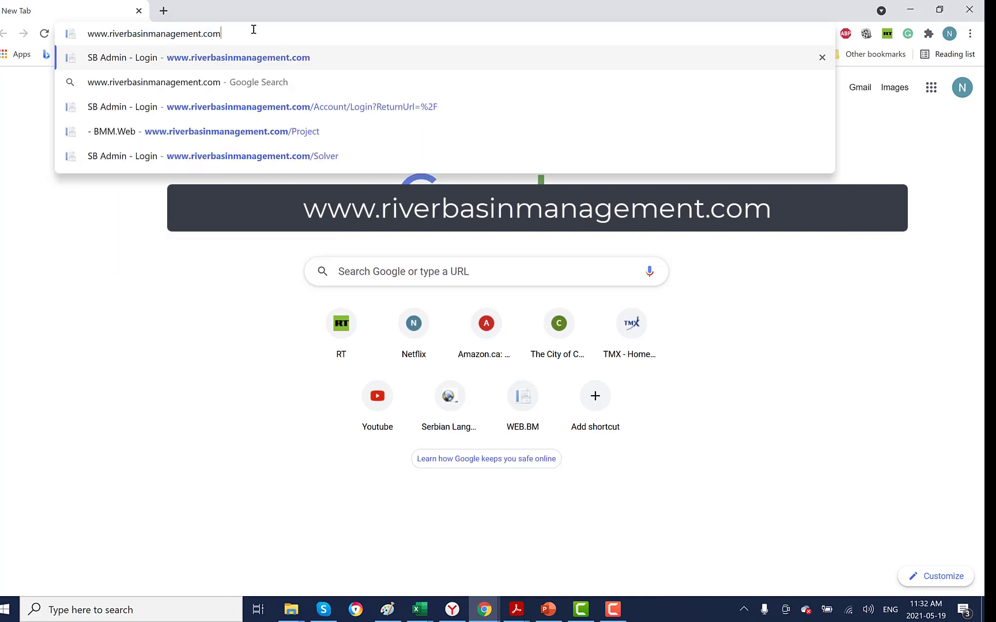
key(Return)
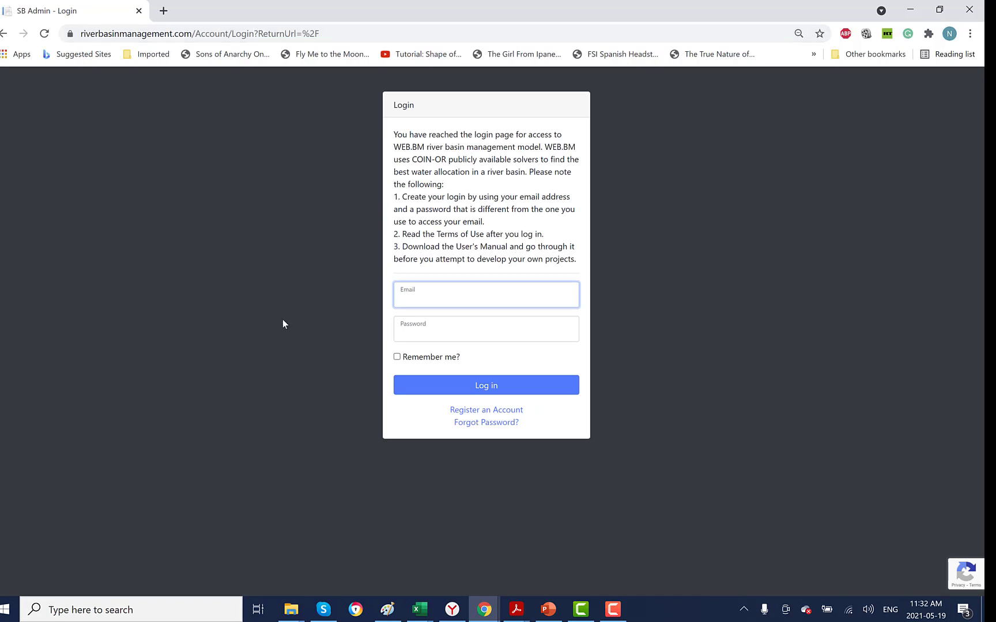
- View the account registration form and return to the login page
click(512, 411)
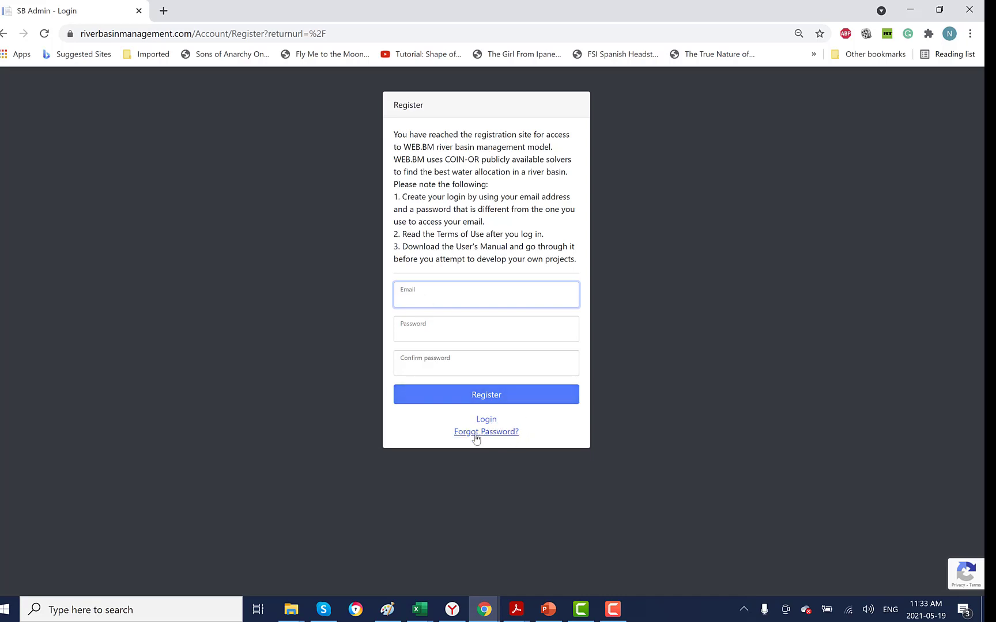
click(485, 420)
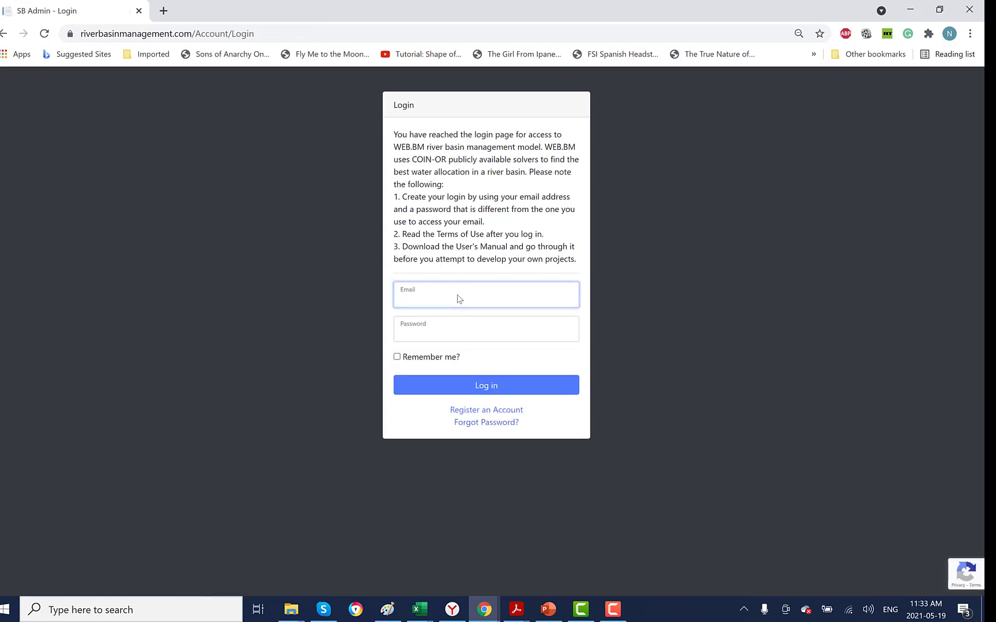
- Fill in the account's e-mail and password and log in to WEB.BM
text(N)
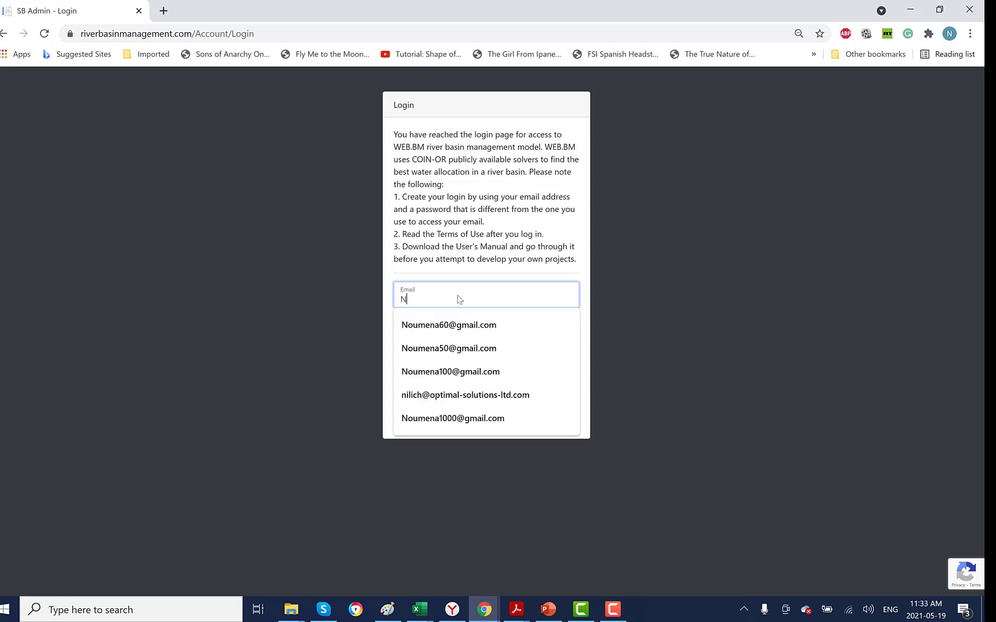
click(449, 348)
click(449, 333)
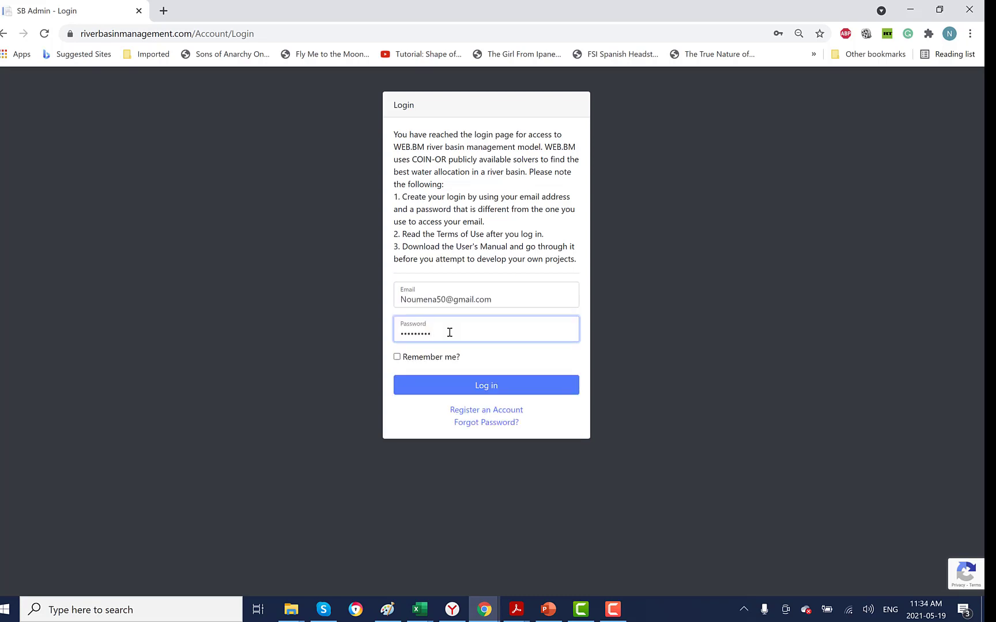
click(485, 388)
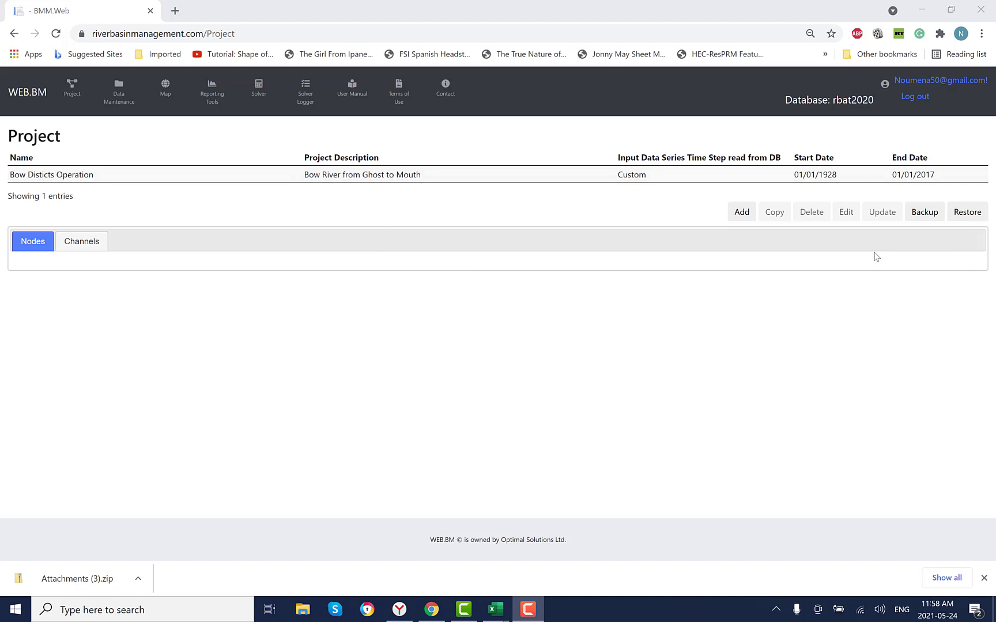
- Try restoring a project backup with overwriting of existing same-named components enabled, and browse for the backup file
click(967, 212)
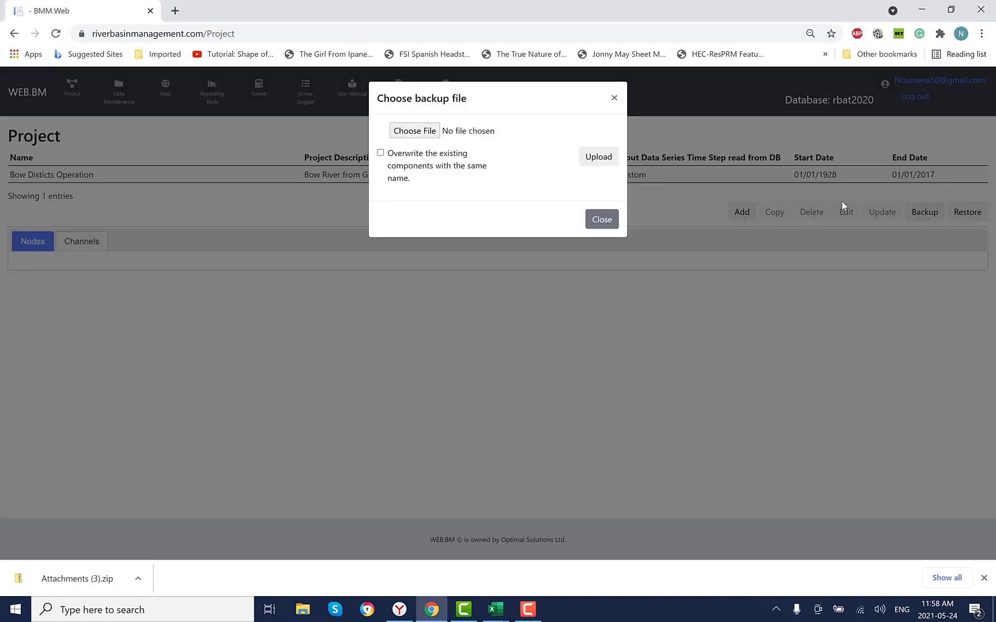
click(381, 154)
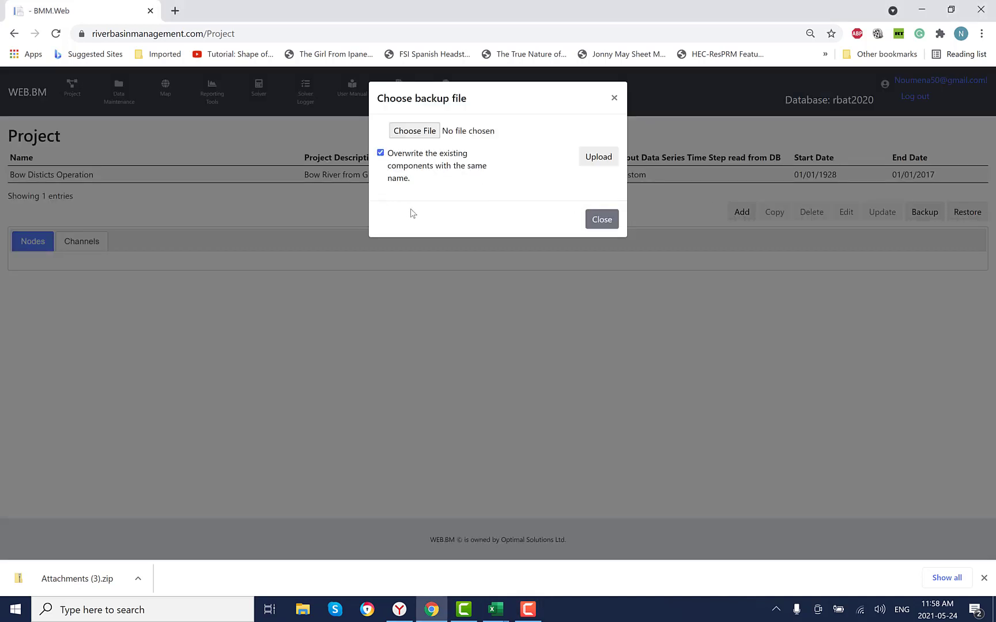
click(418, 132)
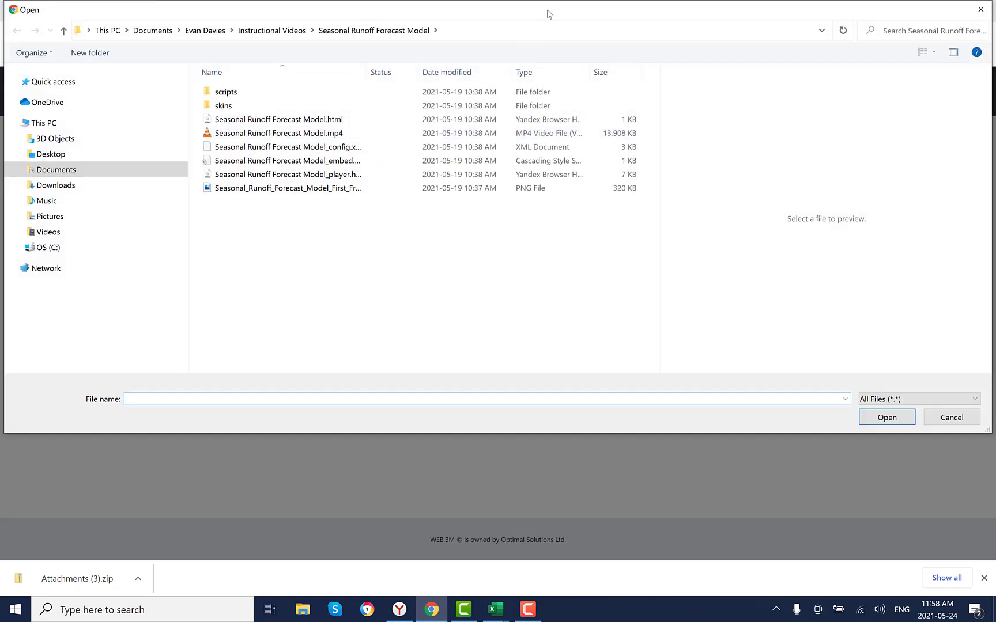
drag(547, 13, 548, 171)
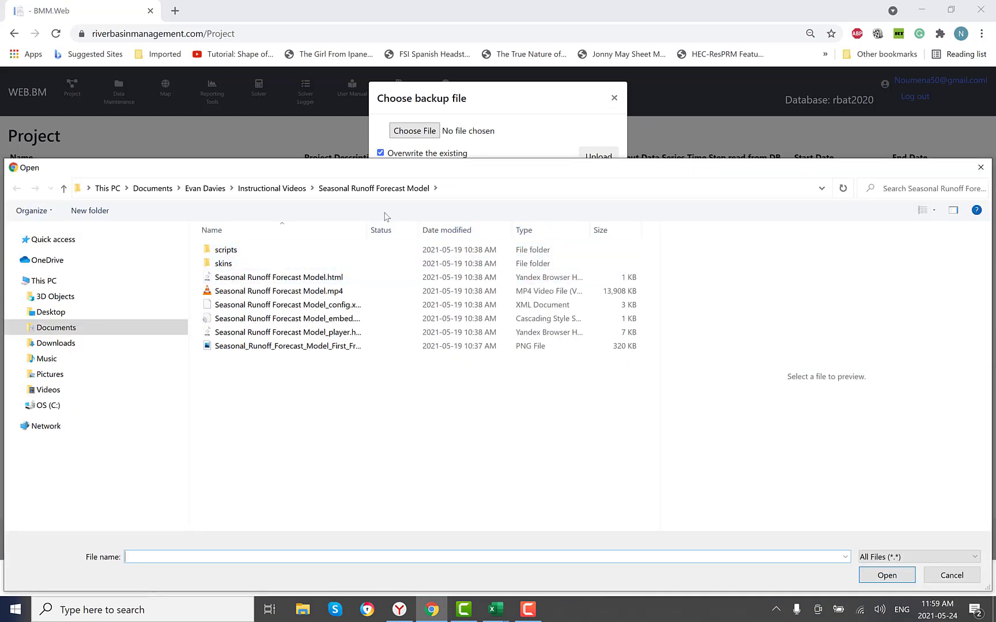
drag(474, 171, 487, 200)
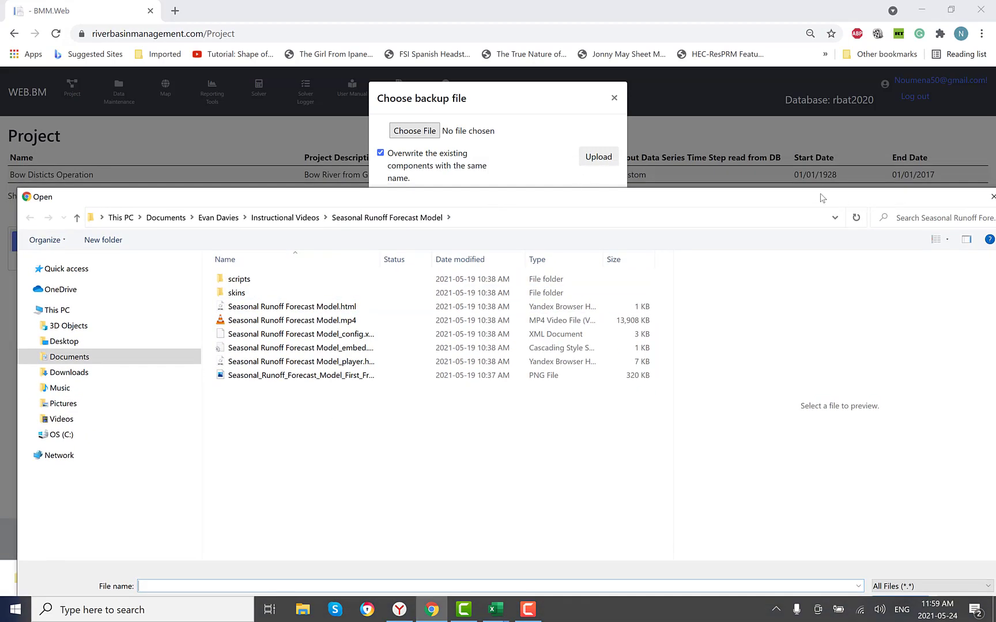
drag(776, 198, 740, 177)
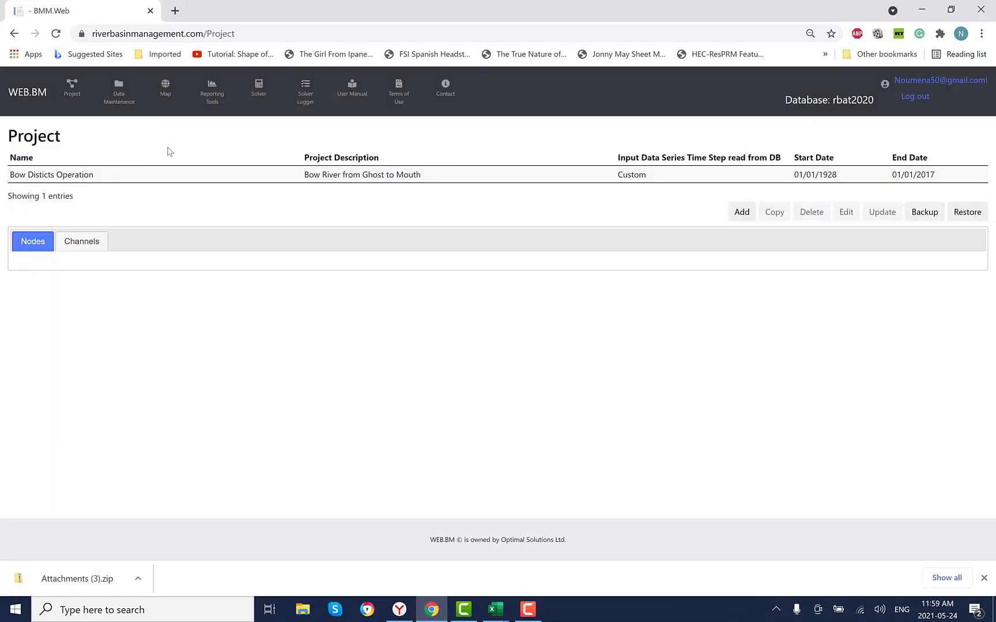
- Select the Bow Disticts Operation project and view its assigned nodes and channels
click(166, 176)
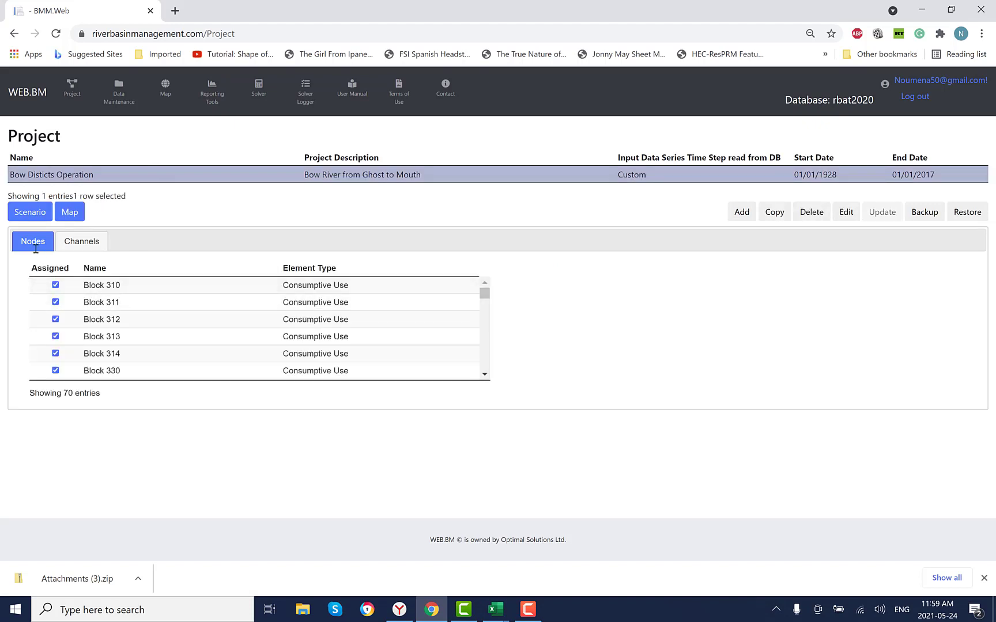
click(84, 243)
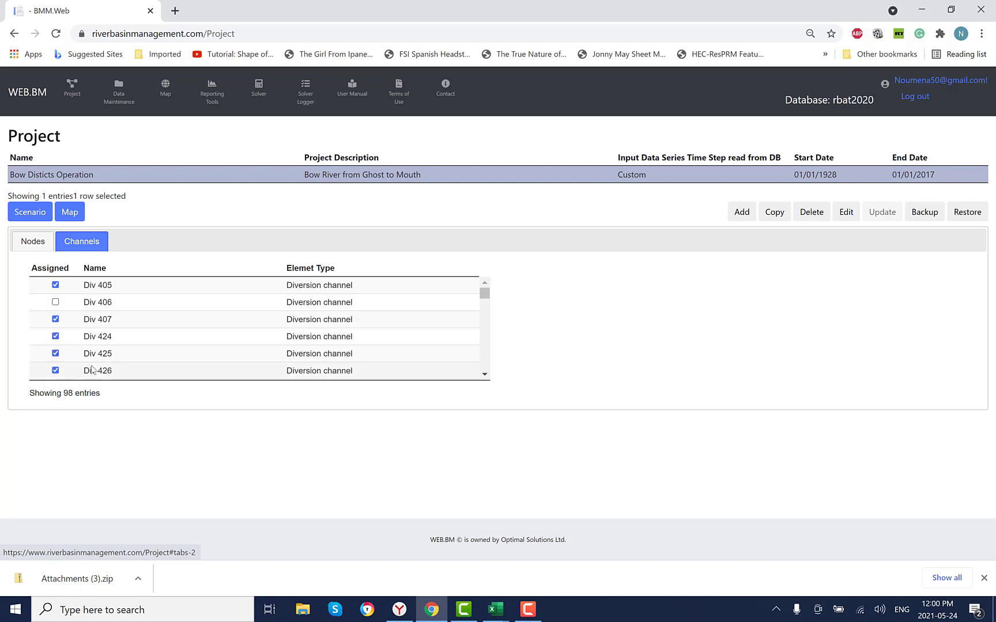
- Open the project's map and bring the river network around Calgary into view
click(69, 212)
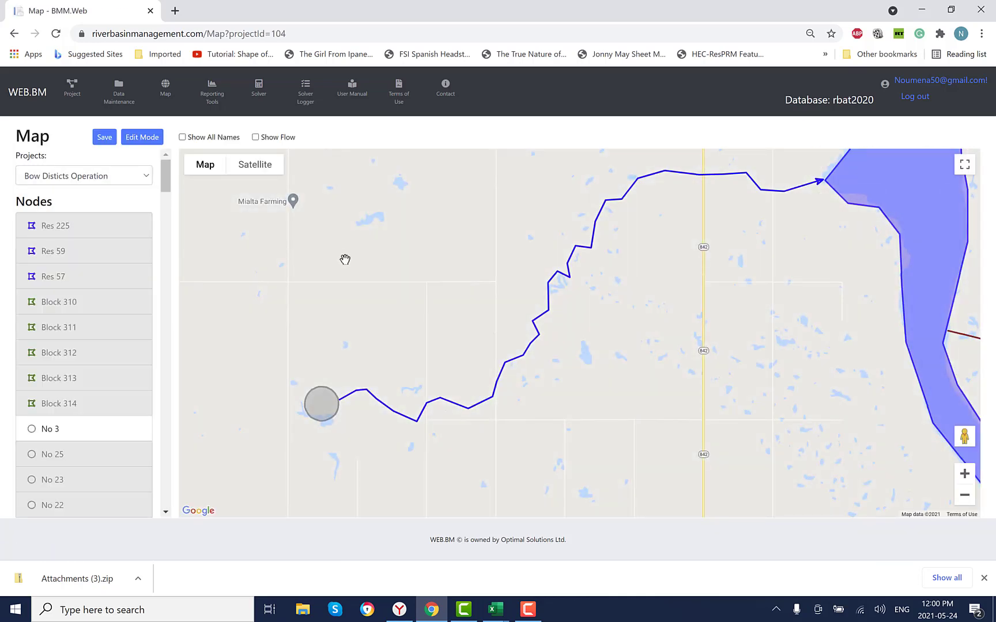
scroll(375, 265, down, 3)
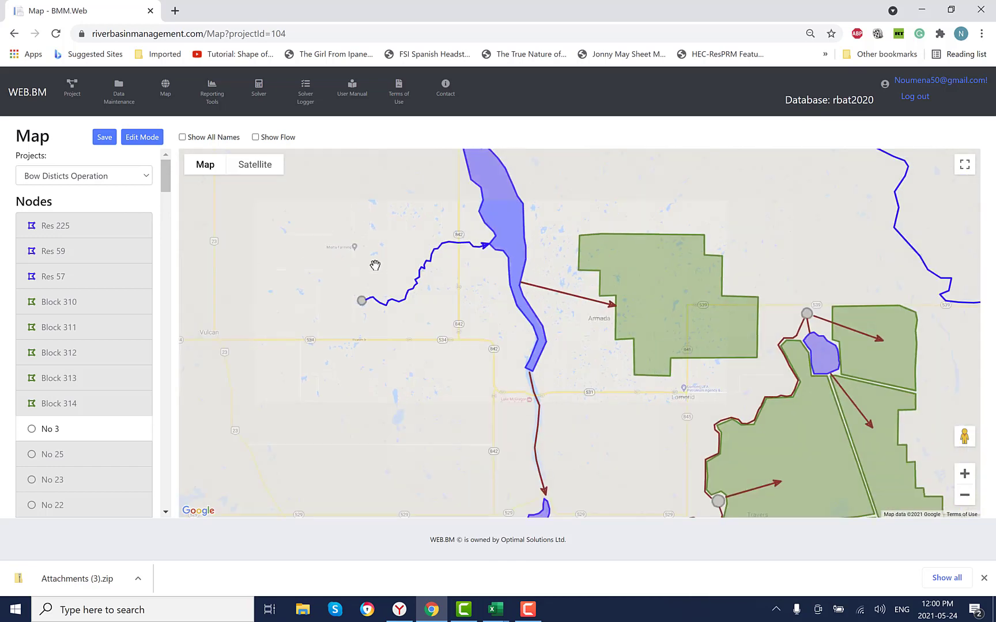
drag(360, 254, 495, 322)
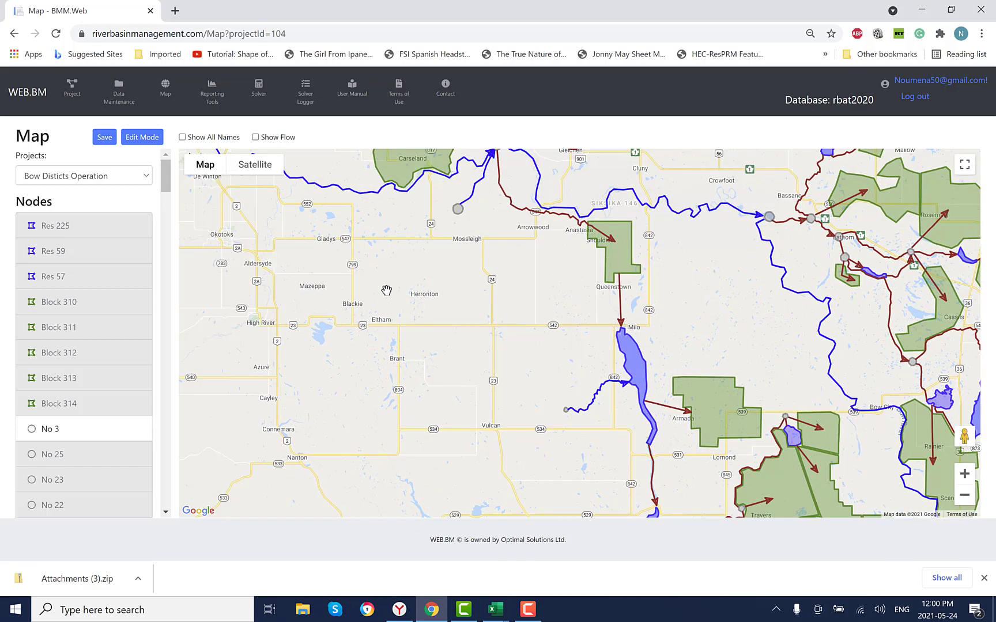
drag(386, 288, 563, 381)
drag(298, 264, 435, 429)
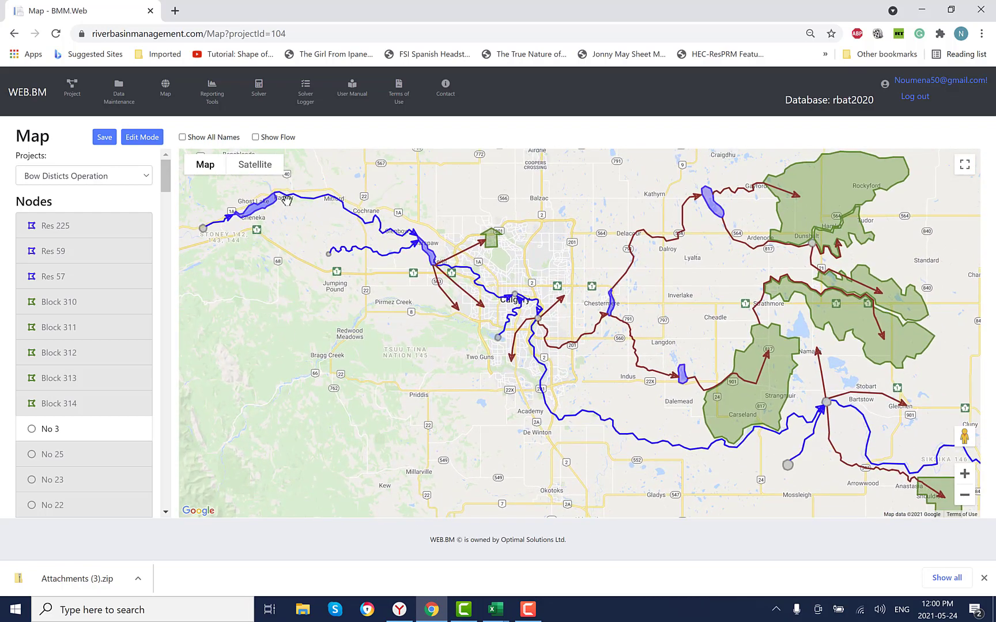
- Preview the river network on satellite imagery and return to the standard map with terrain shown
click(256, 166)
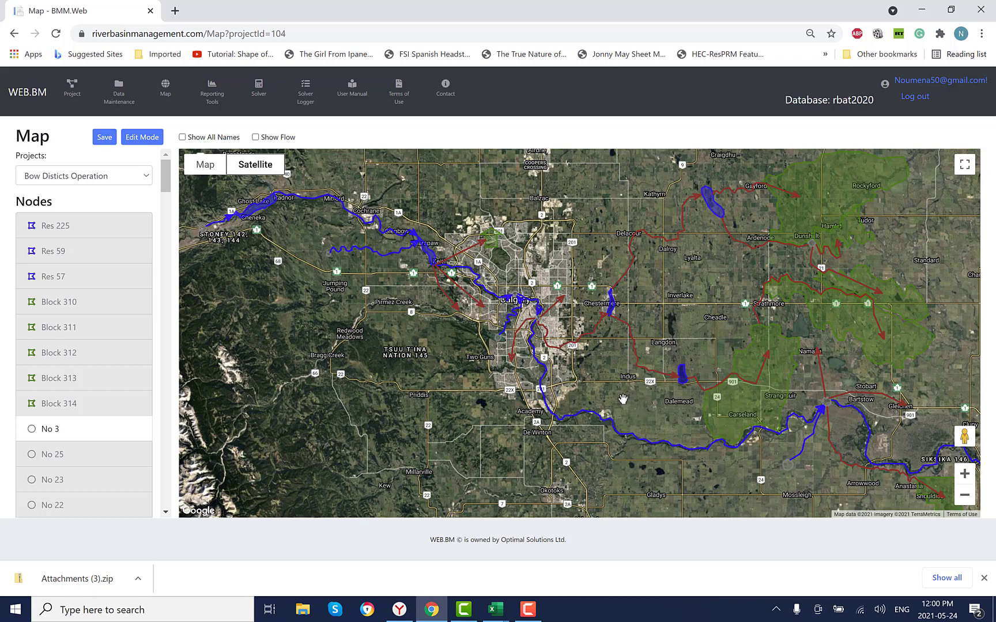
drag(639, 388, 660, 373)
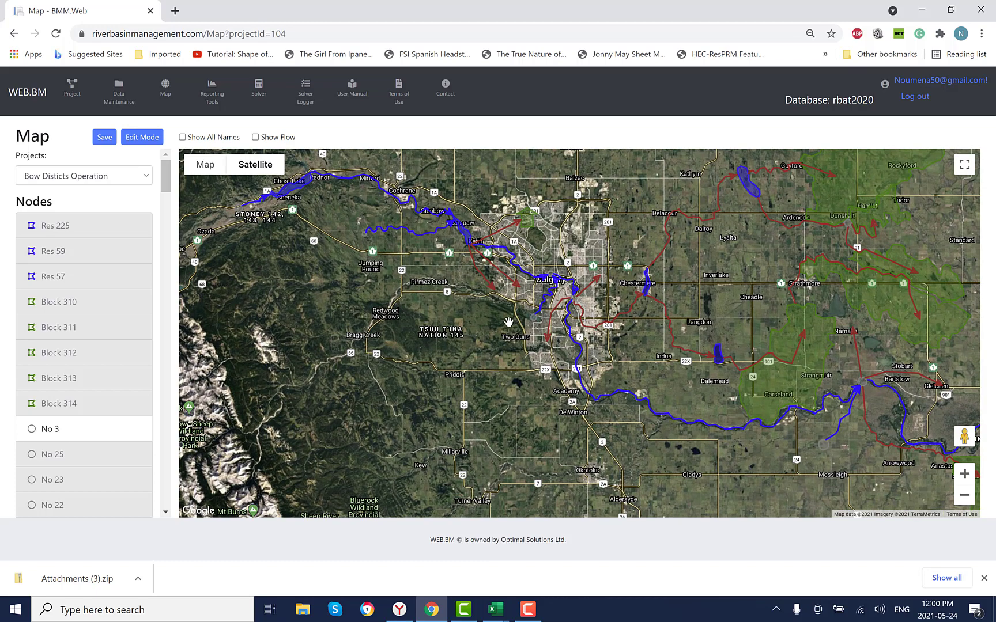
click(204, 165)
click(193, 187)
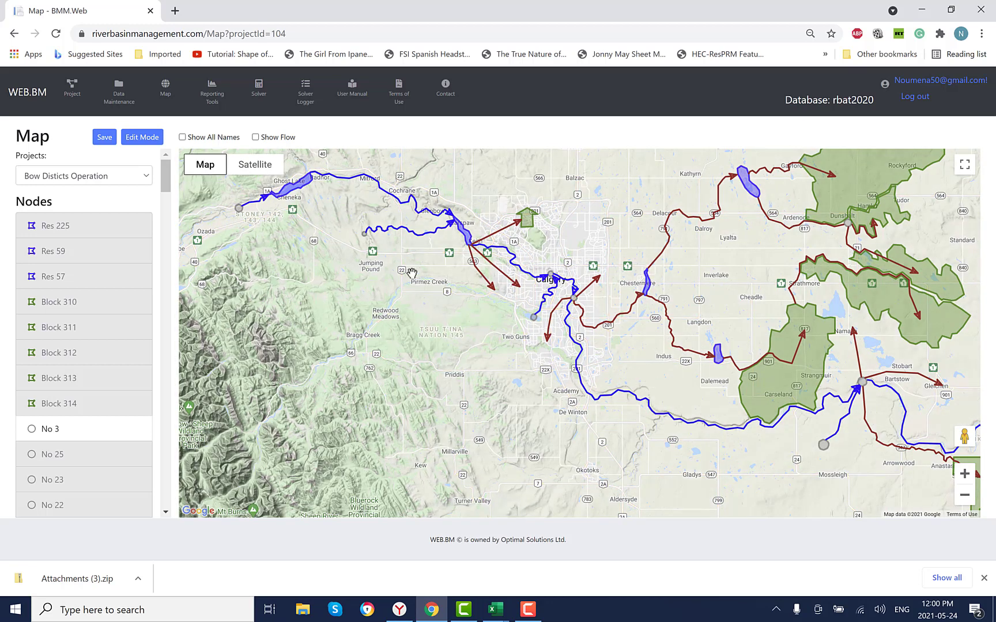
- Examine the river network around Calgary, including its diversion channels, reservoirs and the Bow River downstream to the Carseland irrigation block
drag(353, 298, 317, 321)
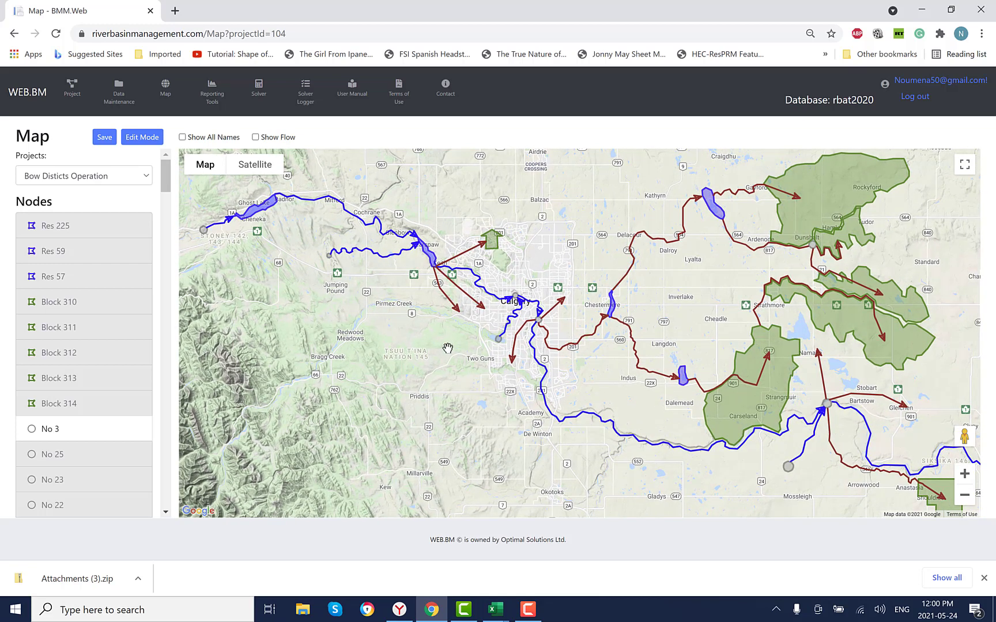
drag(444, 353, 418, 349)
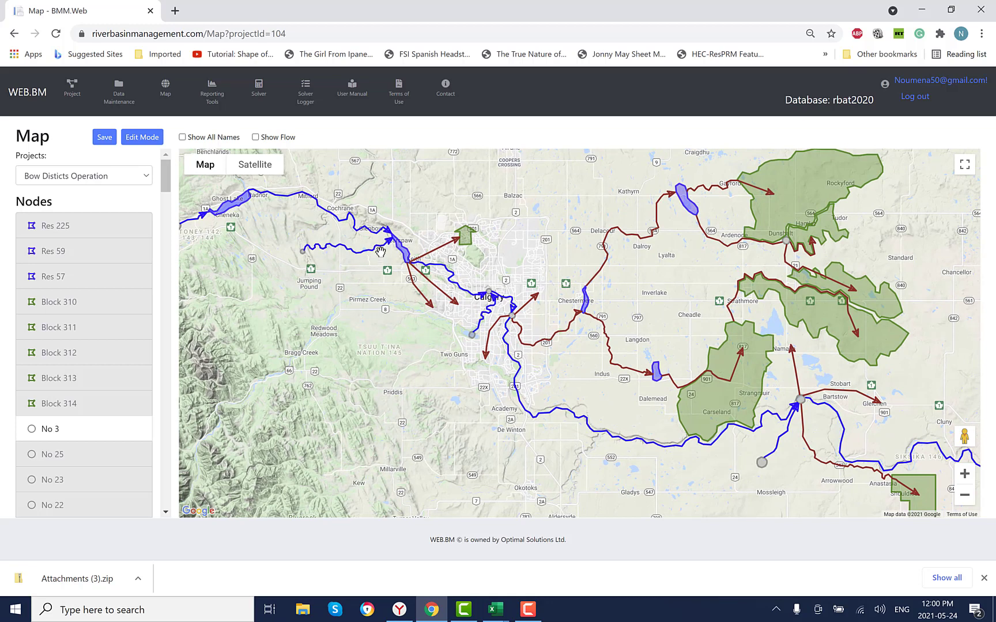
drag(435, 367, 408, 338)
scroll(509, 336, up, 1)
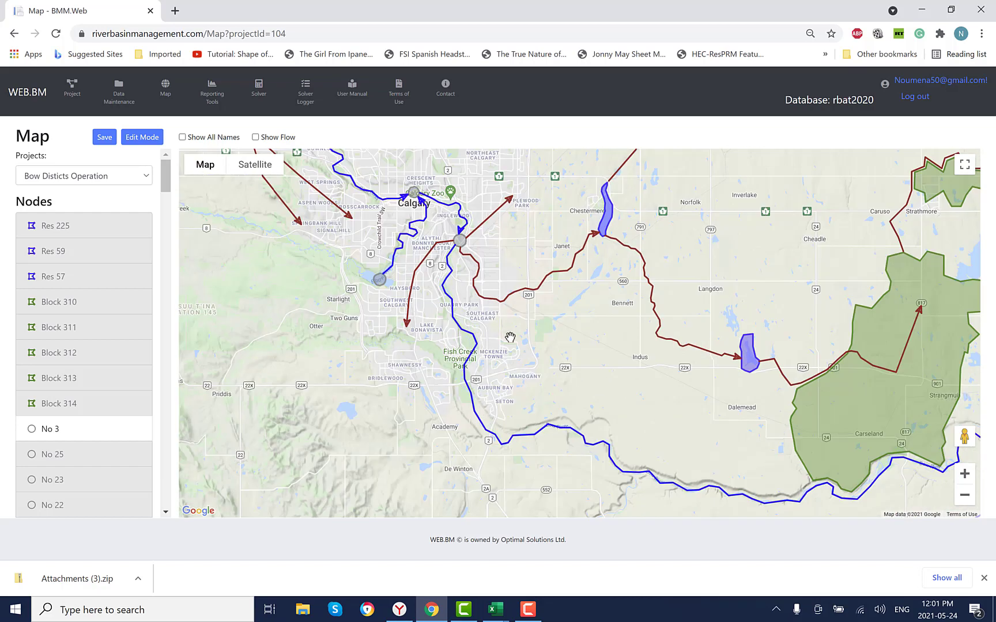
drag(510, 338, 538, 423)
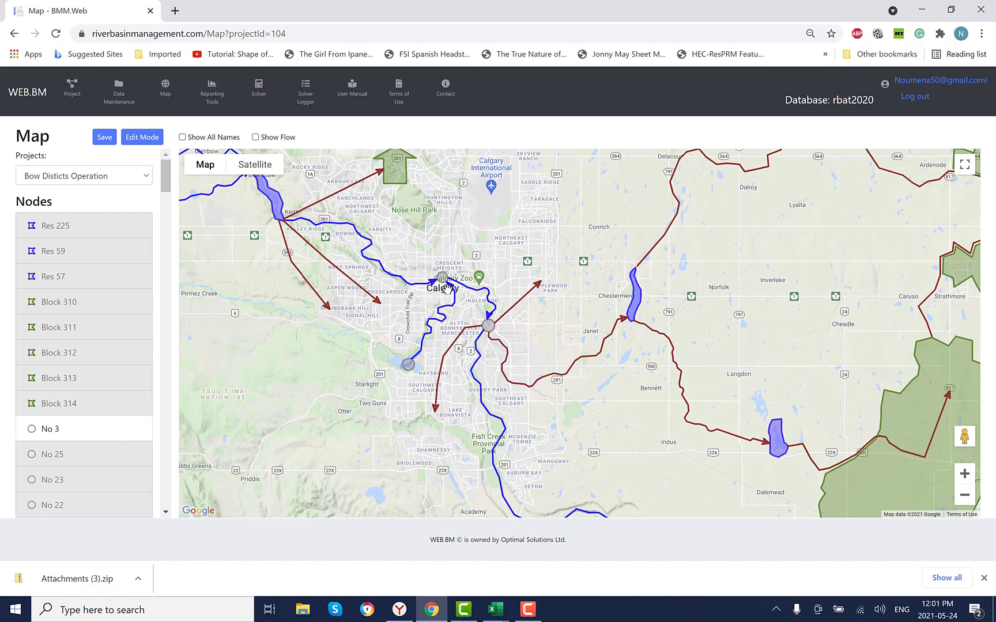
drag(600, 439, 616, 473)
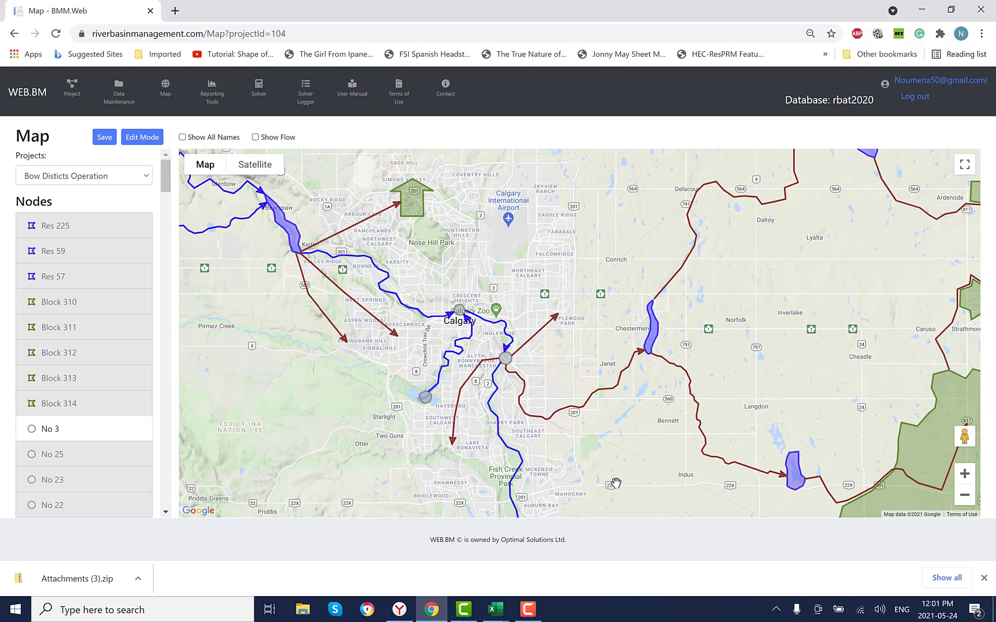
drag(616, 472, 561, 333)
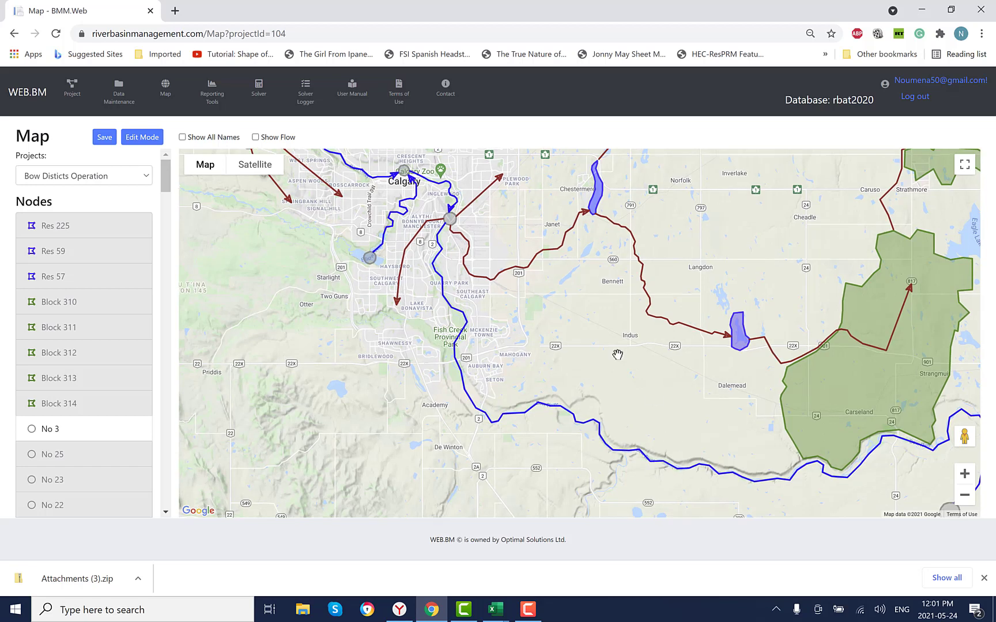
drag(616, 352, 484, 372)
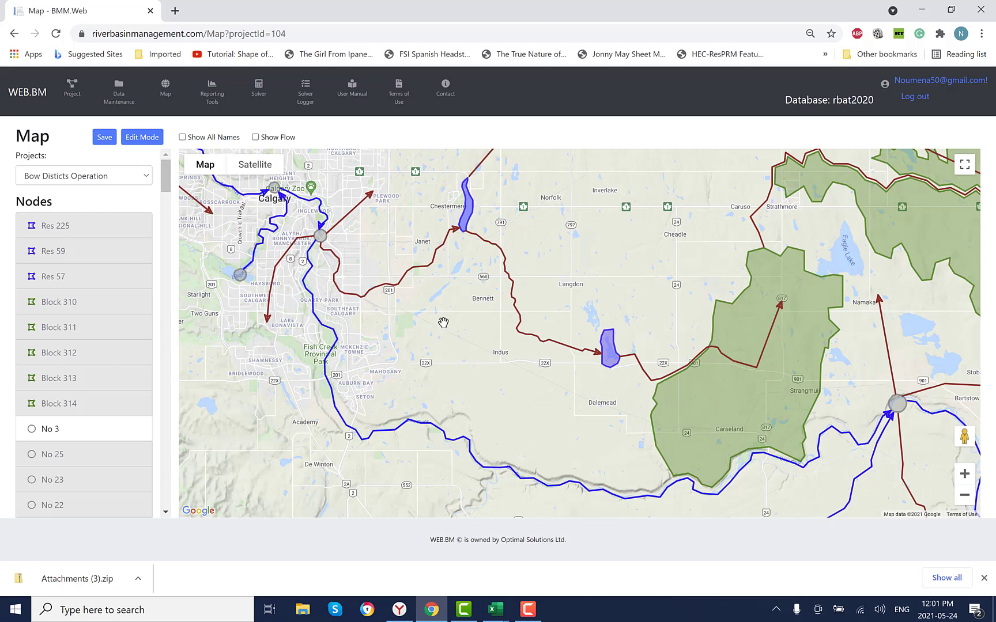
drag(446, 329, 432, 344)
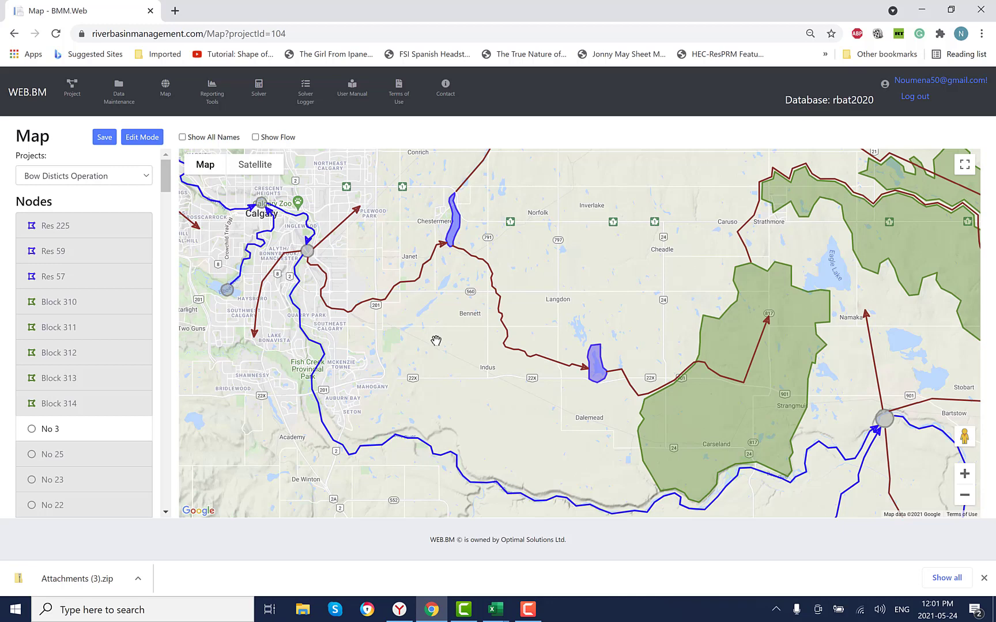
- Switch to the Excel workbook with the WID weir licence analyses to view the WID Water Licence Limits chart
click(497, 616)
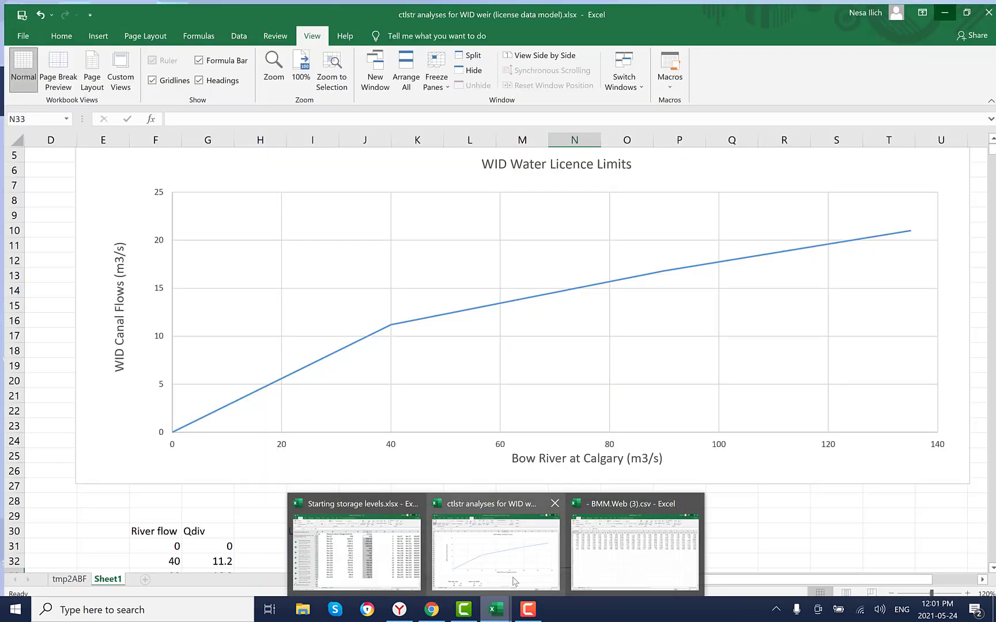
click(513, 573)
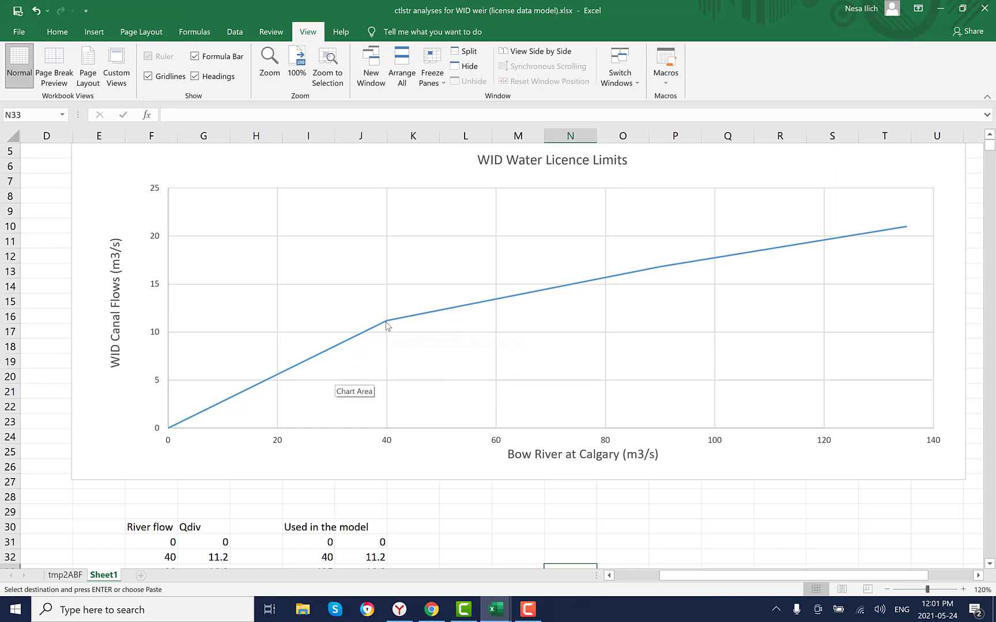
- Examine the breakpoints of the WID Water Licence Limits curve, up to its upper end
mouse_move(386, 324)
mouse_move(671, 269)
mouse_move(907, 231)
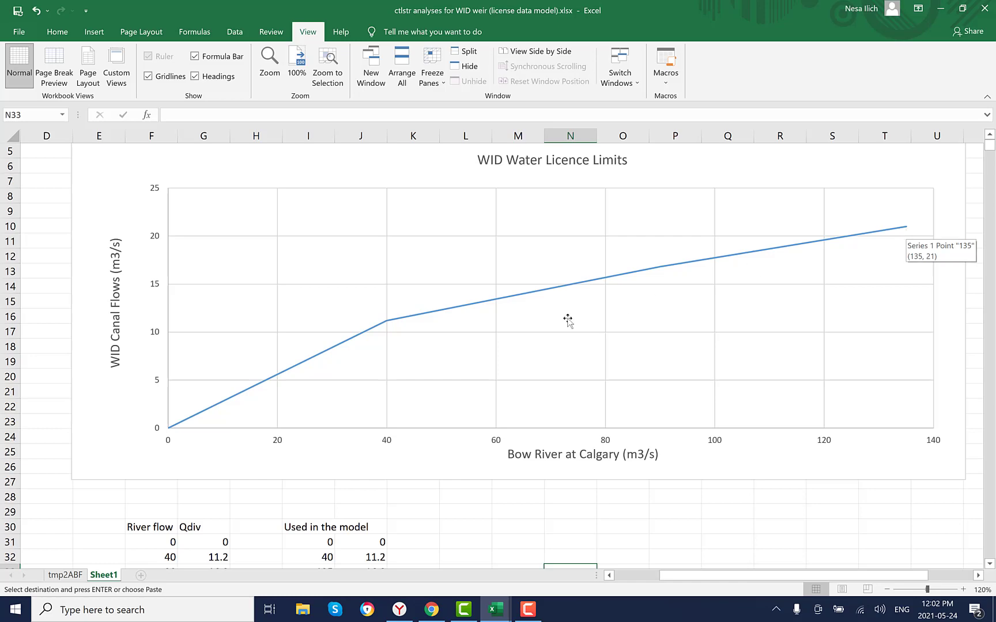
- Return to the WEB.BM map in the browser and examine the network from Calgary down to the irrigation blocks around Enchant and Vauxhall
key(alt+Tab)
drag(461, 229, 665, 383)
scroll(665, 383, down, 1)
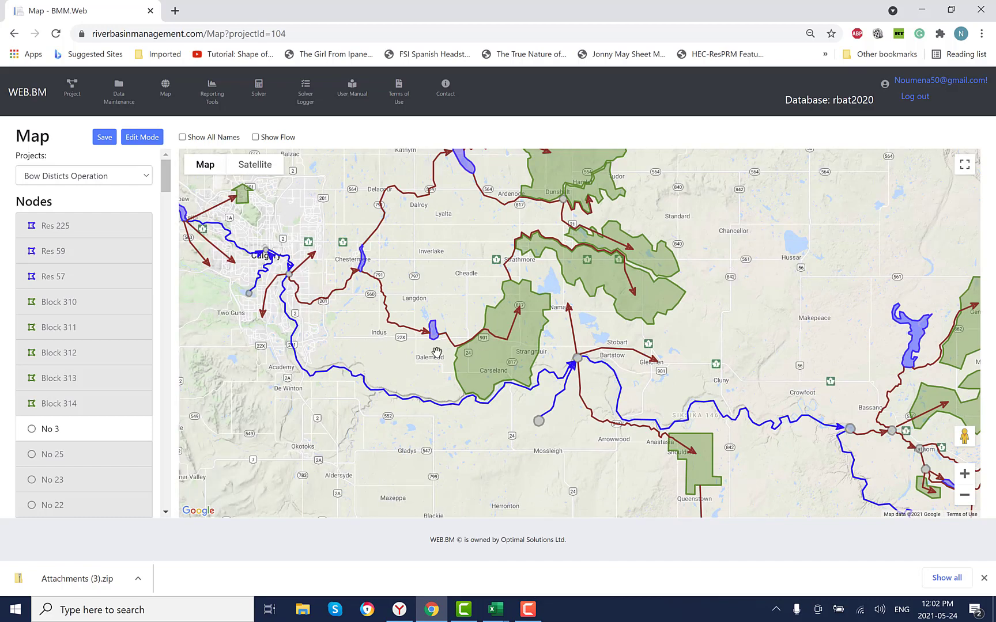
drag(440, 365, 619, 369)
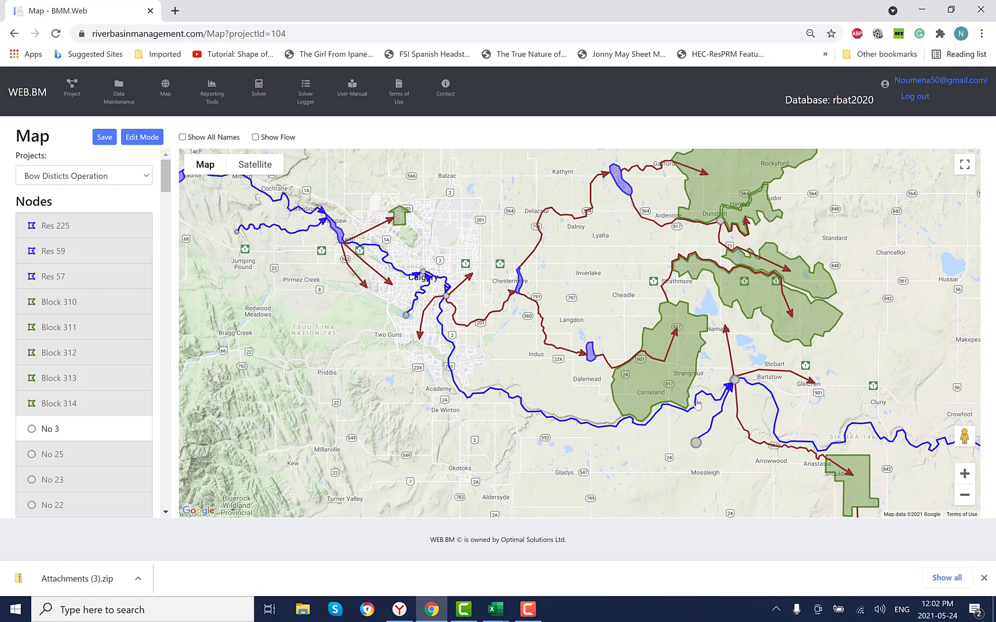
drag(740, 450, 538, 178)
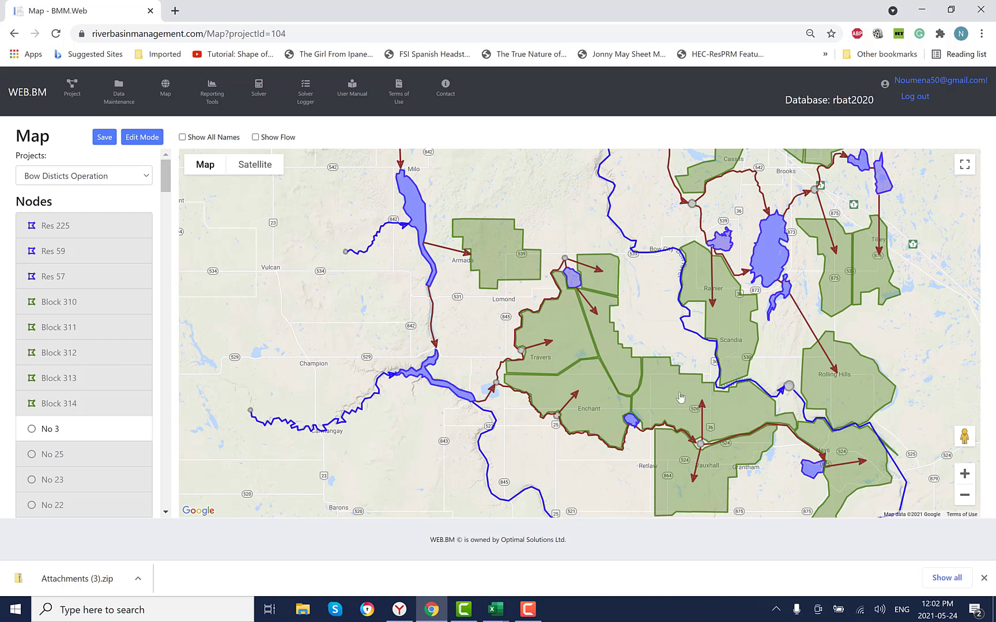
- Open the data of the irrigation block east of Enchant, Block 333, and show its water use by custom time intervals
right_click(680, 396)
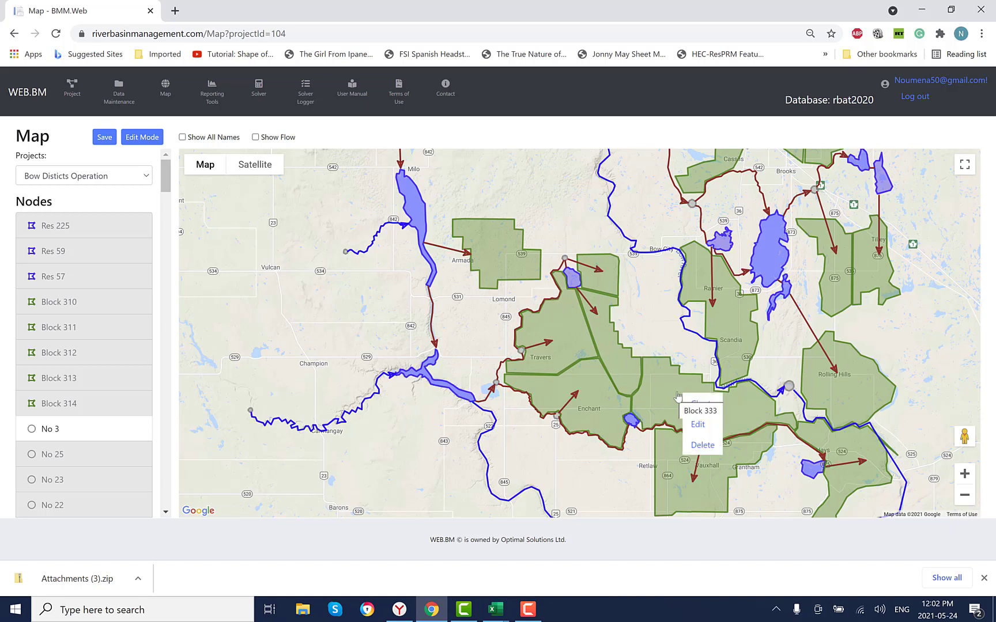
click(699, 425)
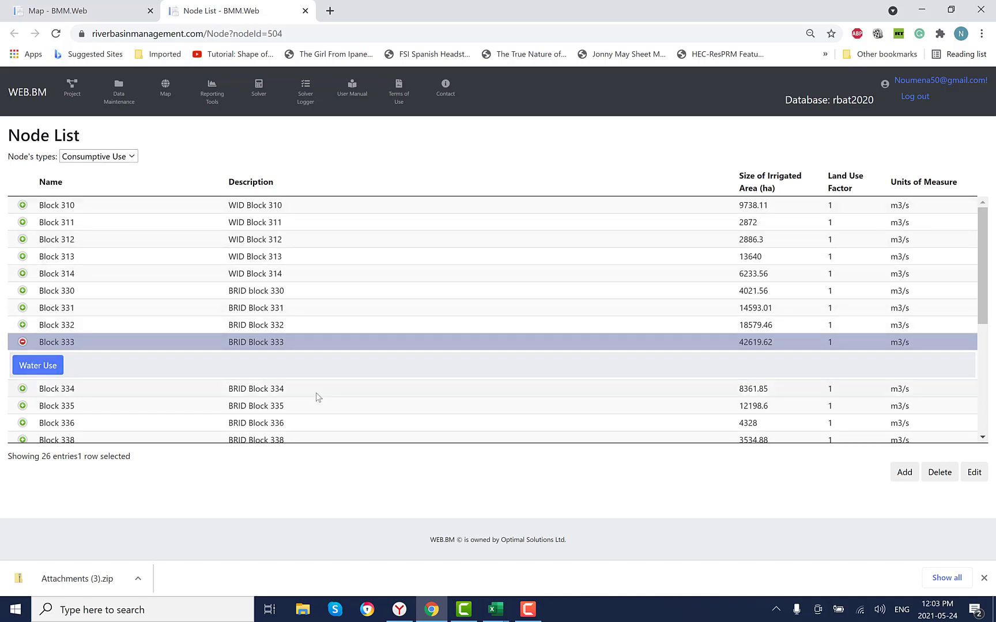
click(43, 368)
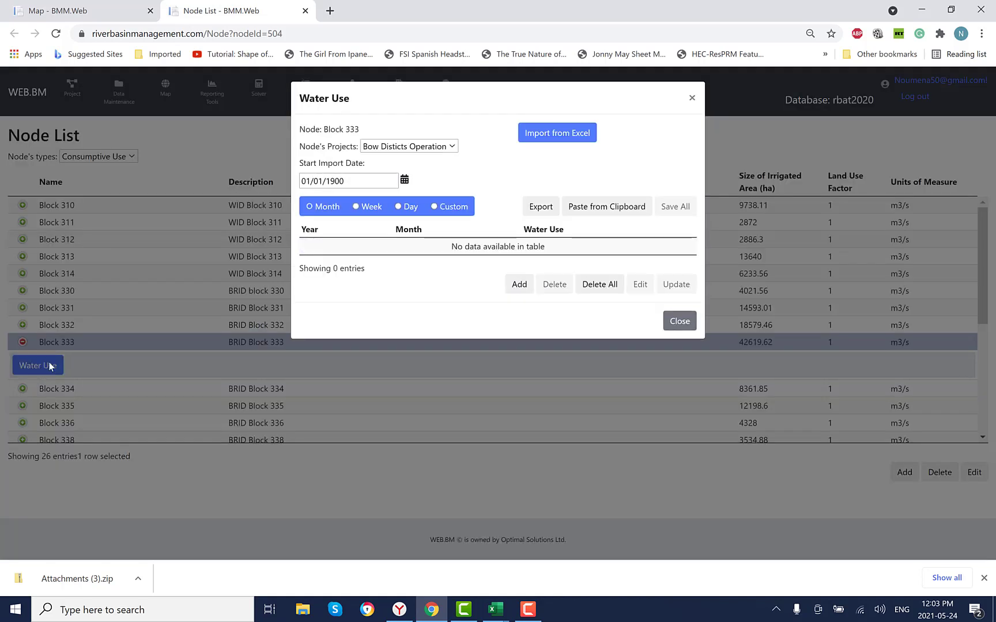
click(434, 209)
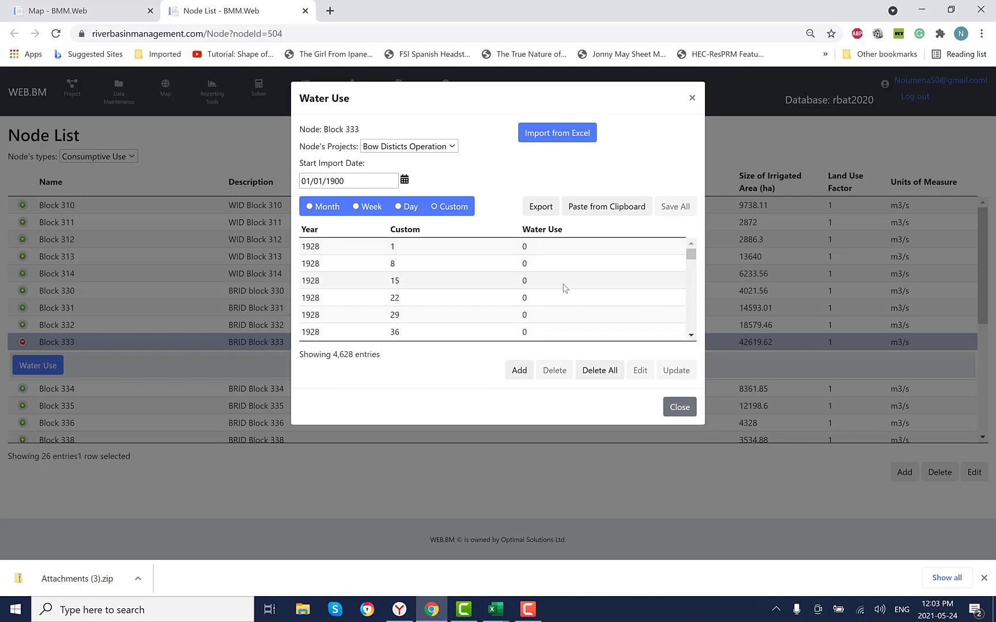
- Review Block 333's 1928 water use entries around the start of the irrigation season
click(692, 320)
click(691, 320)
click(692, 321)
click(691, 320)
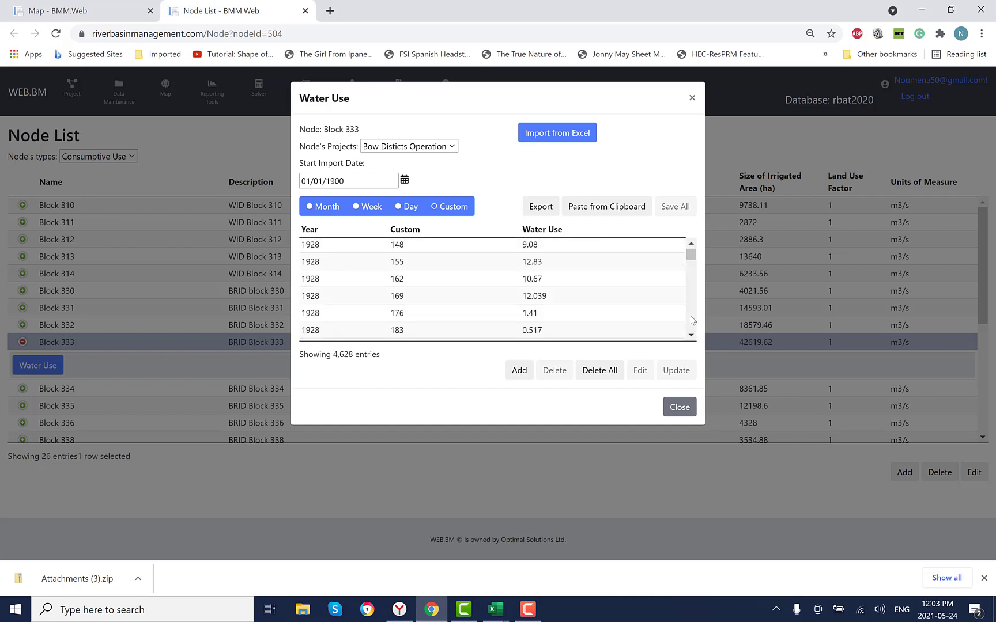
click(691, 243)
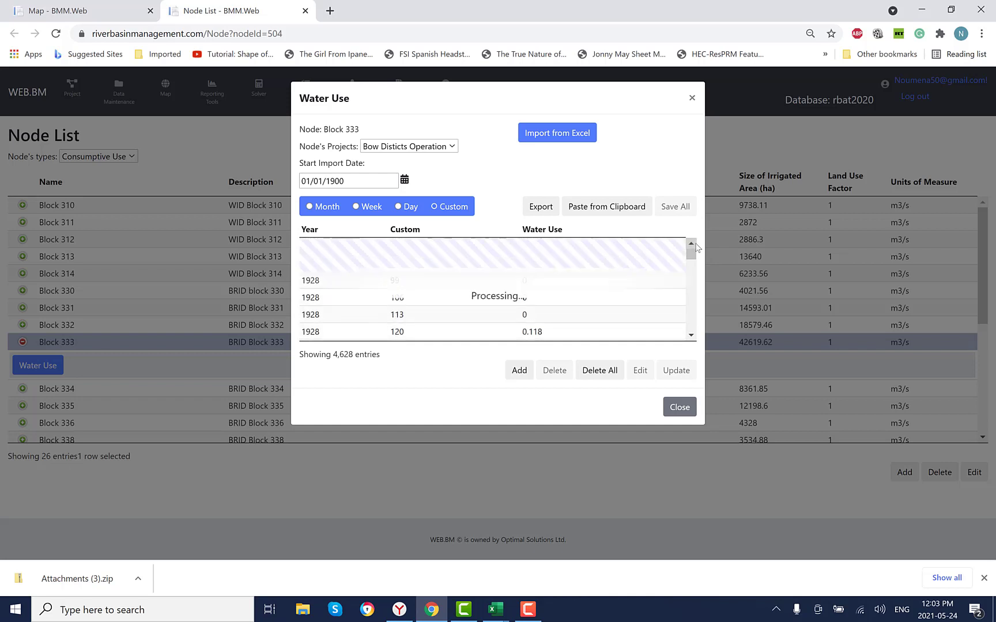
click(691, 336)
click(691, 336)
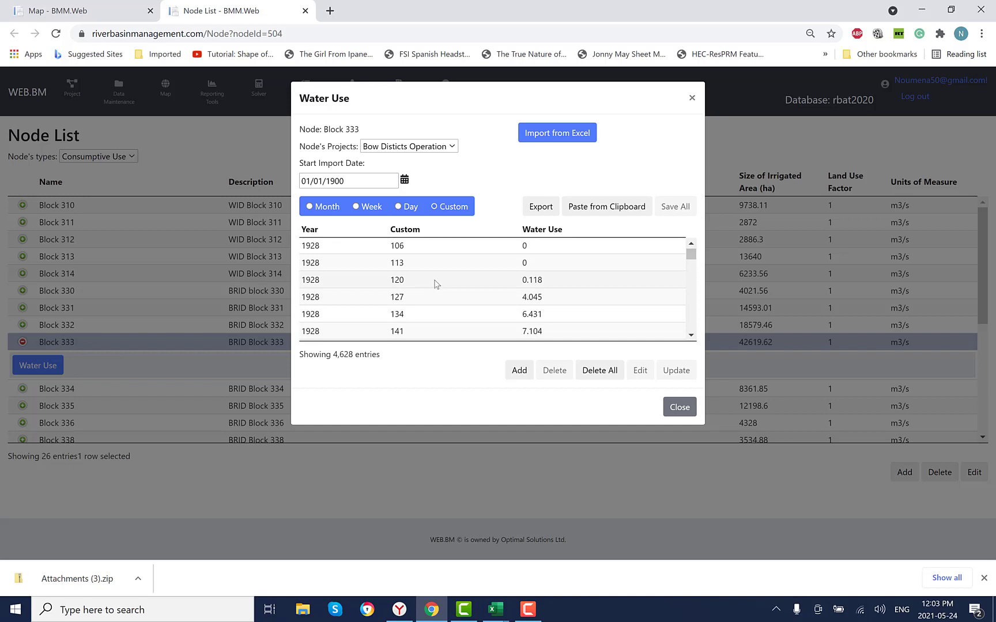
click(692, 326)
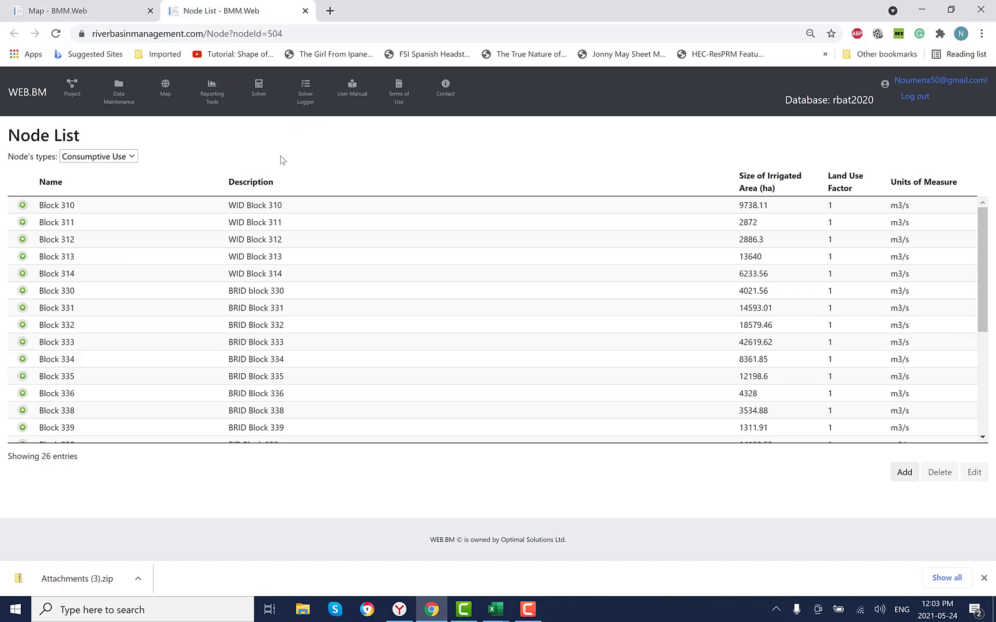
- Set up a solver run for the Bow Disticts Operation project with the Seasonal Operation scenario and seasonal operation enabled
click(258, 90)
click(173, 151)
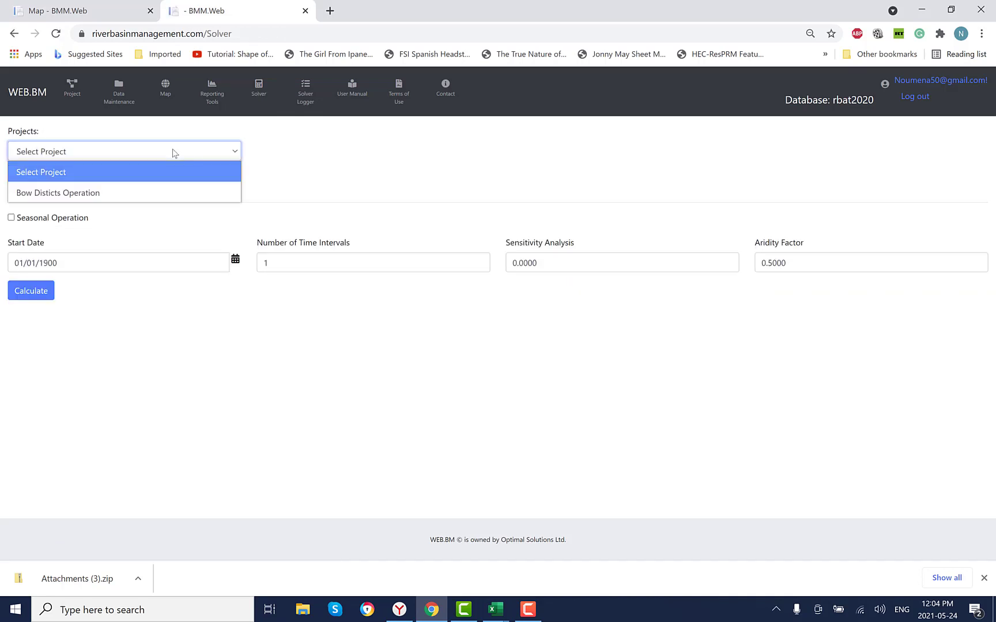
click(148, 192)
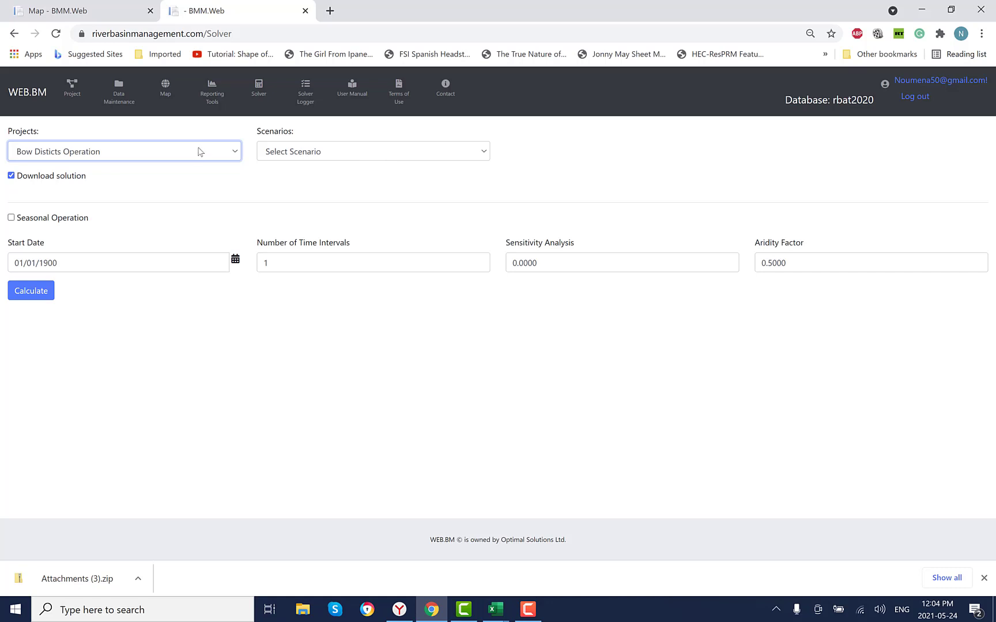
click(392, 154)
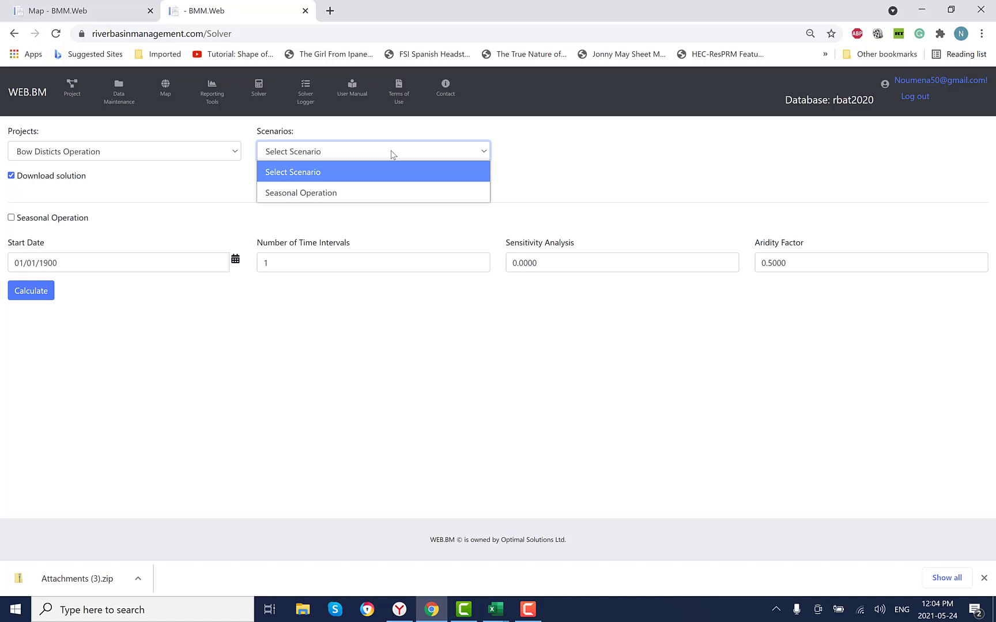
click(384, 193)
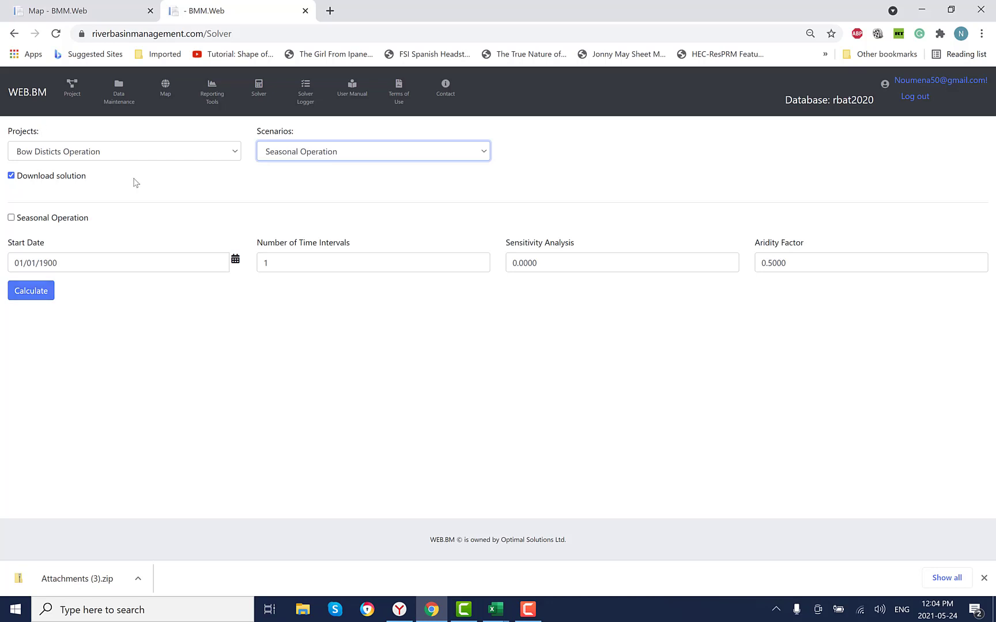
click(11, 218)
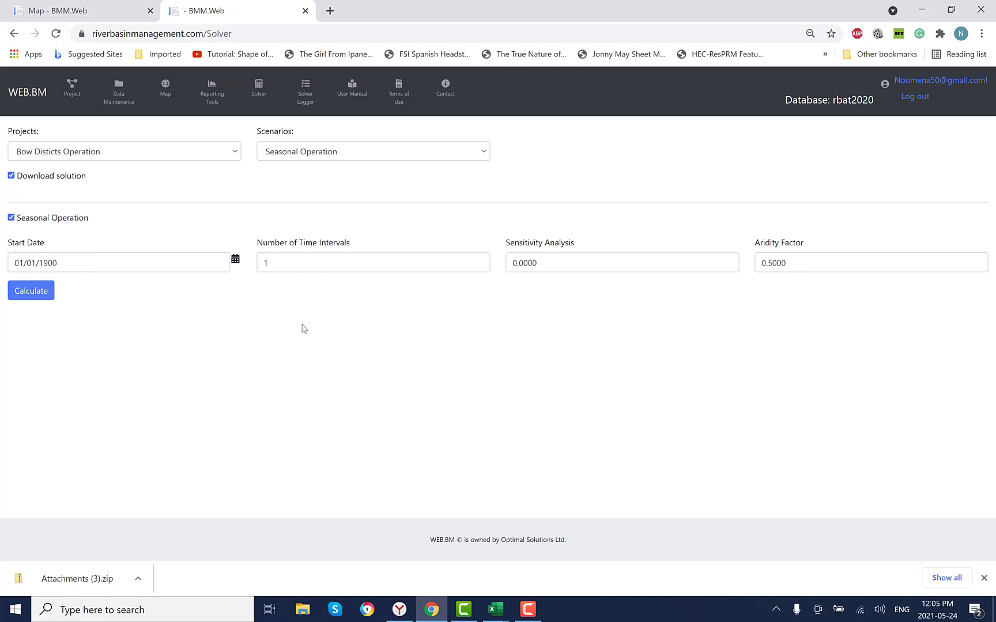
- Set the solver run's start date to 06/24/2021
click(70, 263)
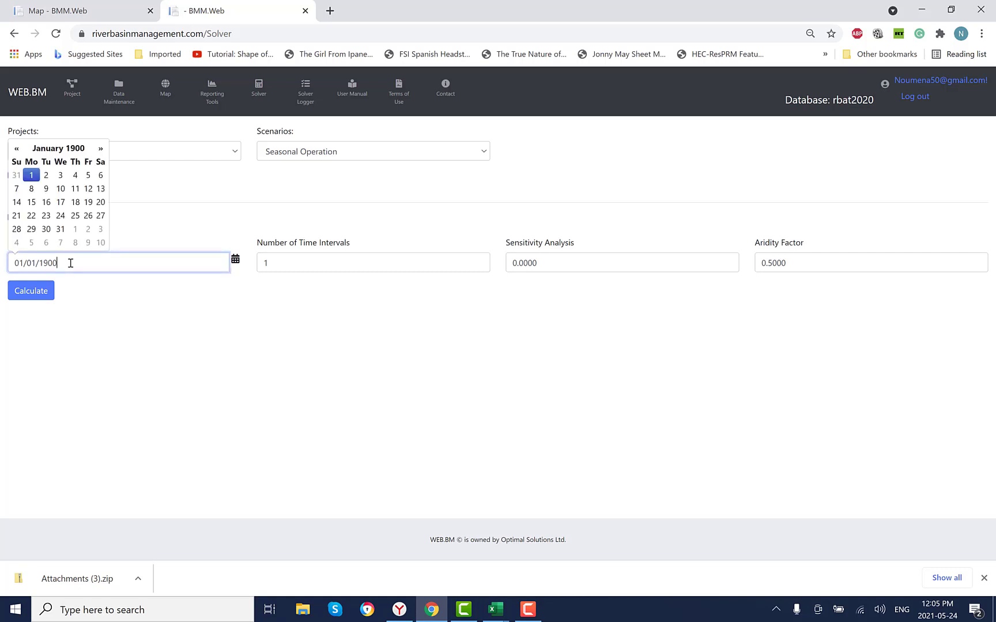
key(BackSpace)
key(BackSpace)
key(BackSpace)
key(BackSpace)
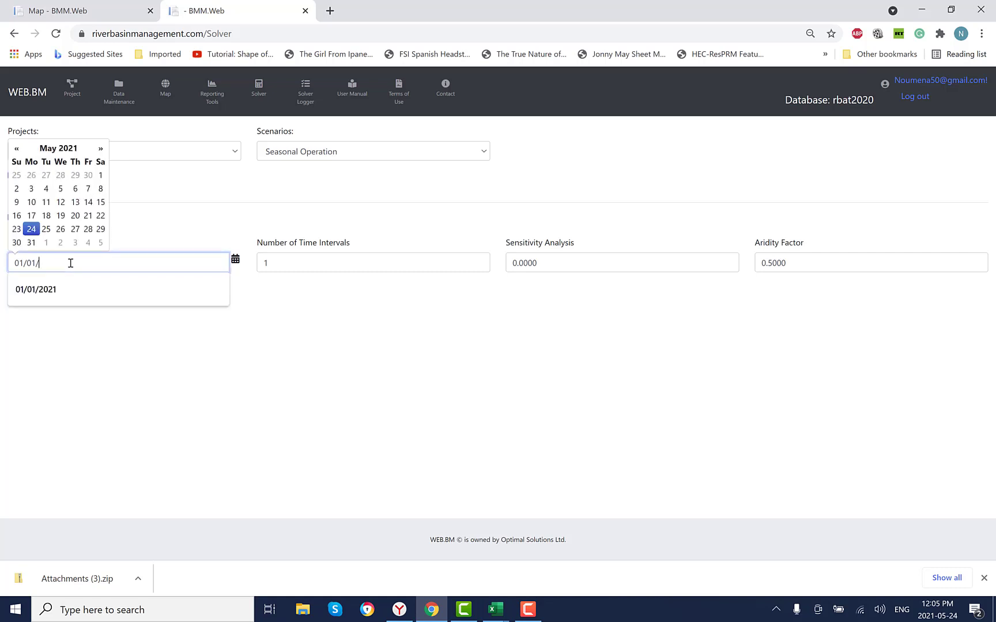
text(20)
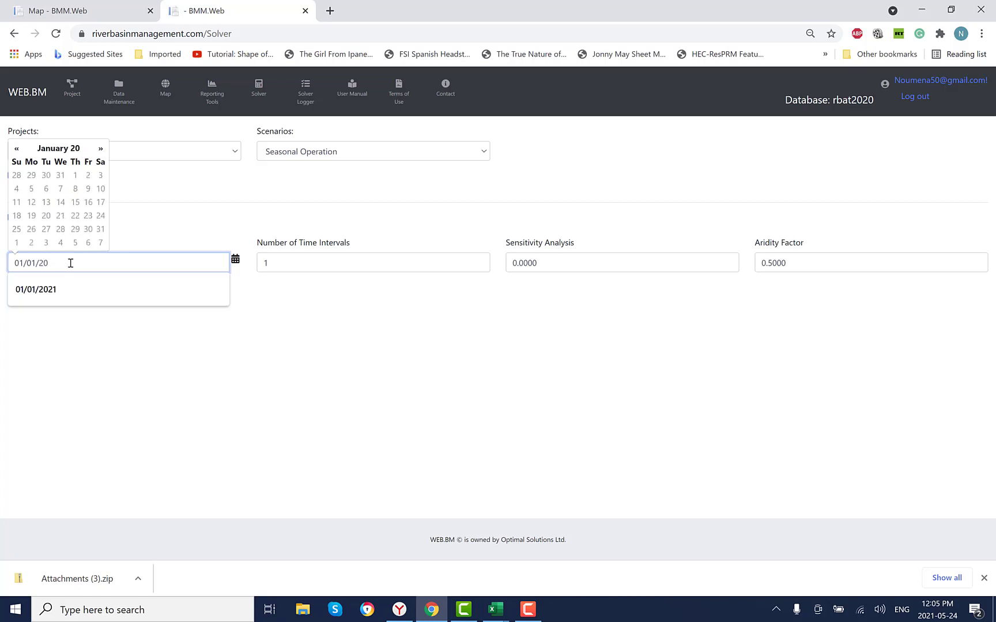
text(21)
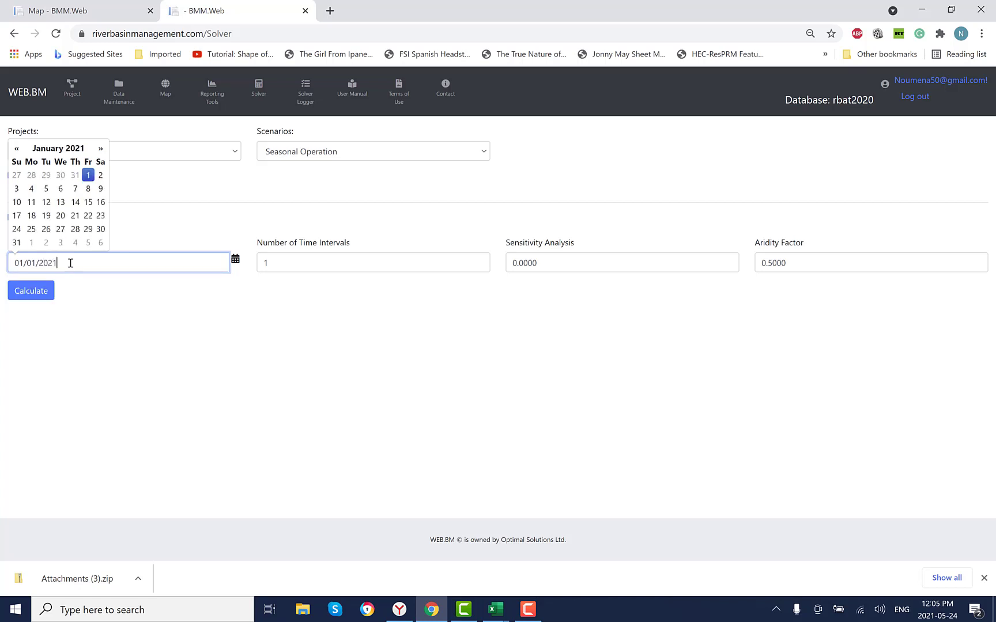
click(101, 149)
click(101, 149)
click(101, 150)
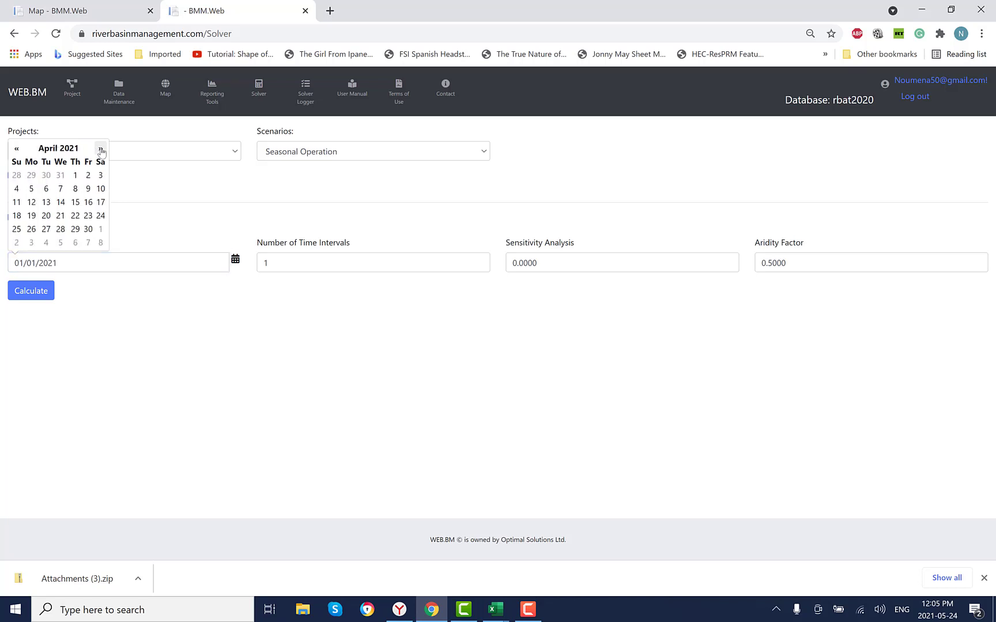
click(101, 149)
click(101, 150)
click(101, 149)
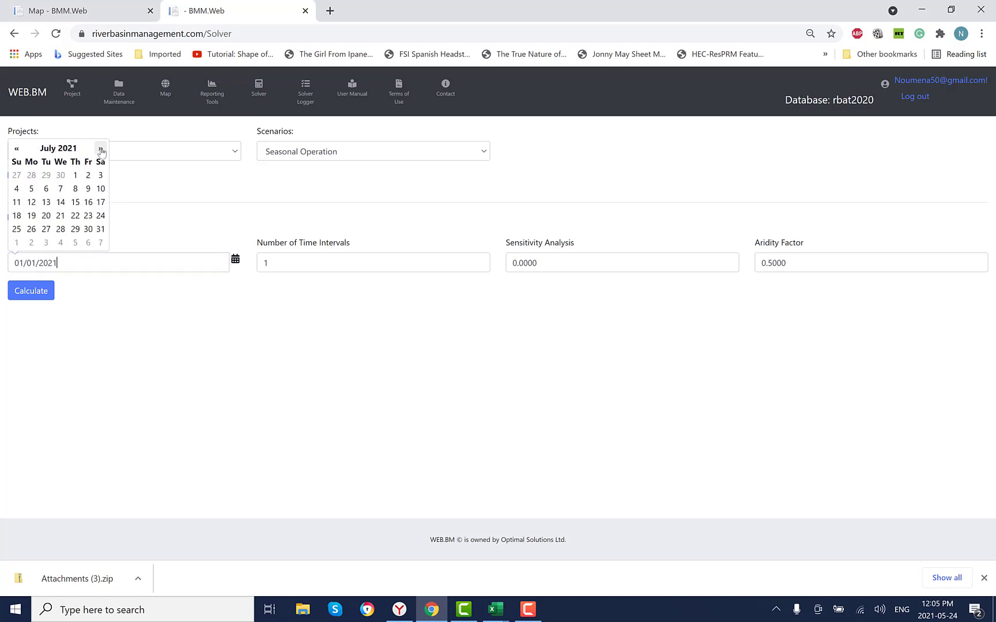
click(18, 154)
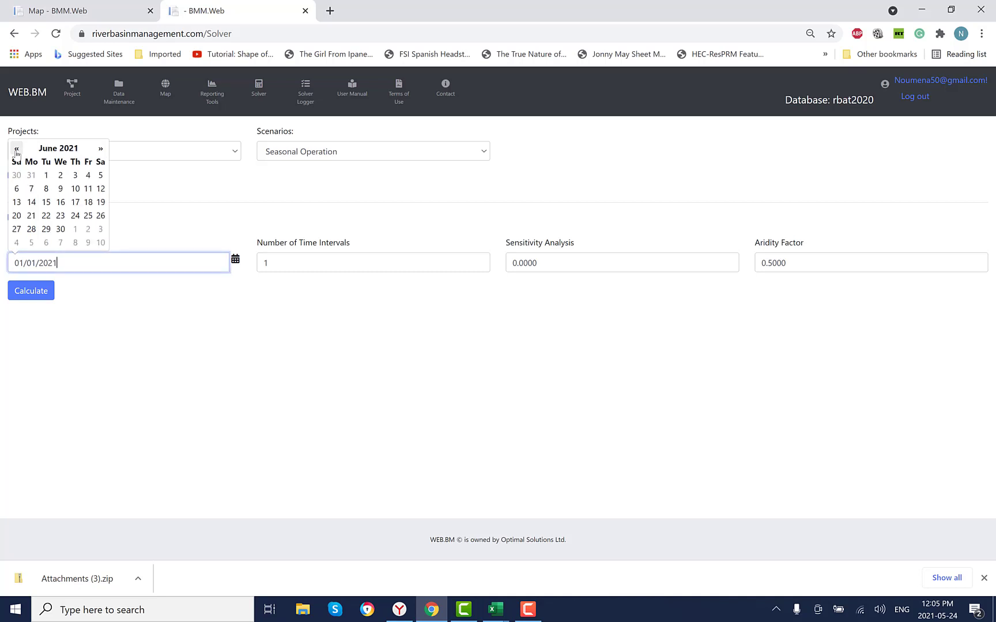
click(77, 217)
- Calculate the run with 10 time intervals, an aridity factor of 0.2000 and a sensitivity analysis value of 0.100
click(293, 262)
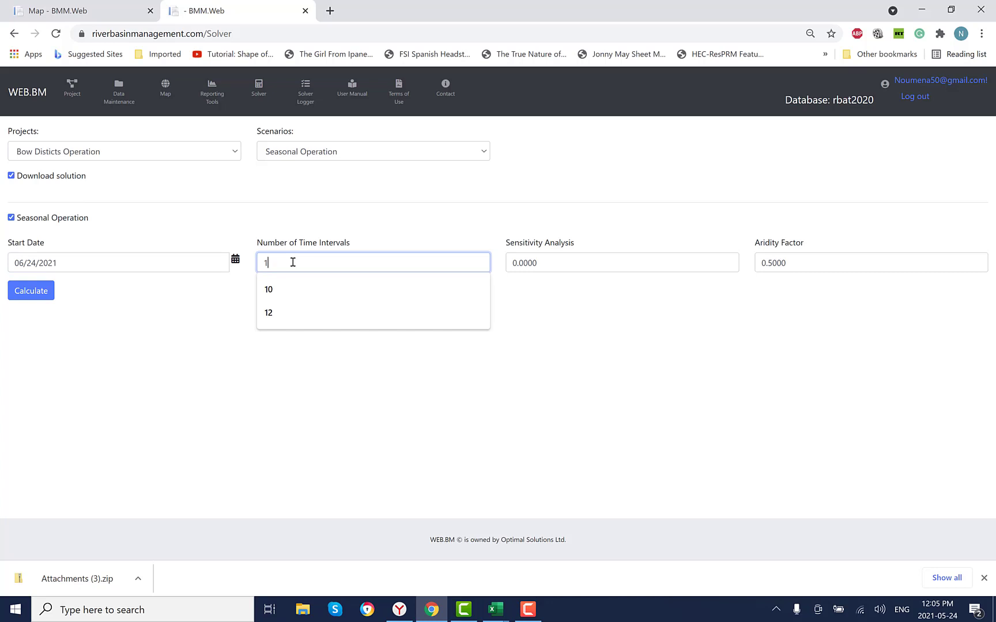
text(0)
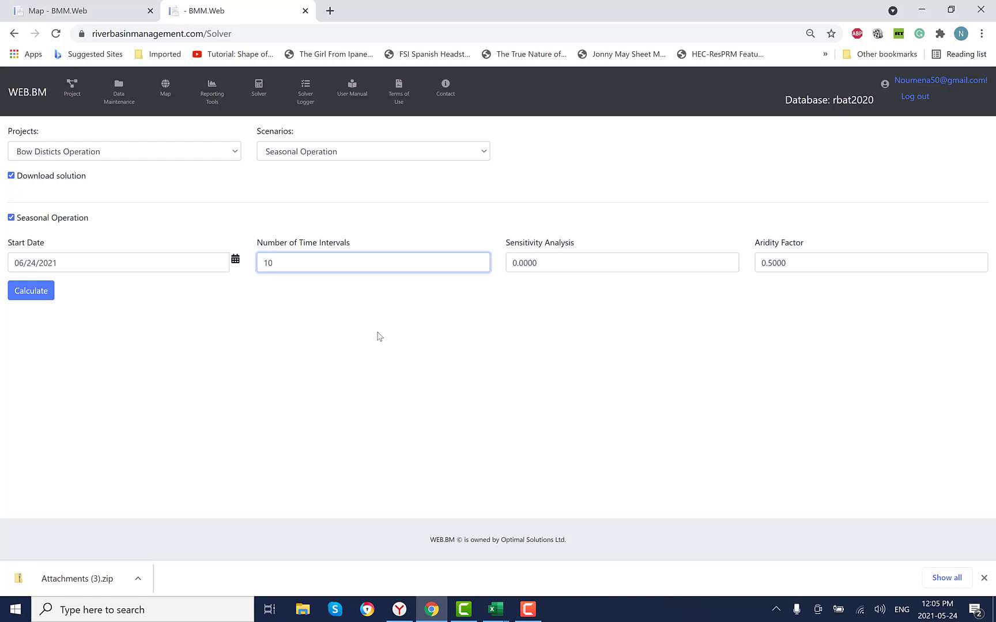
click(772, 263)
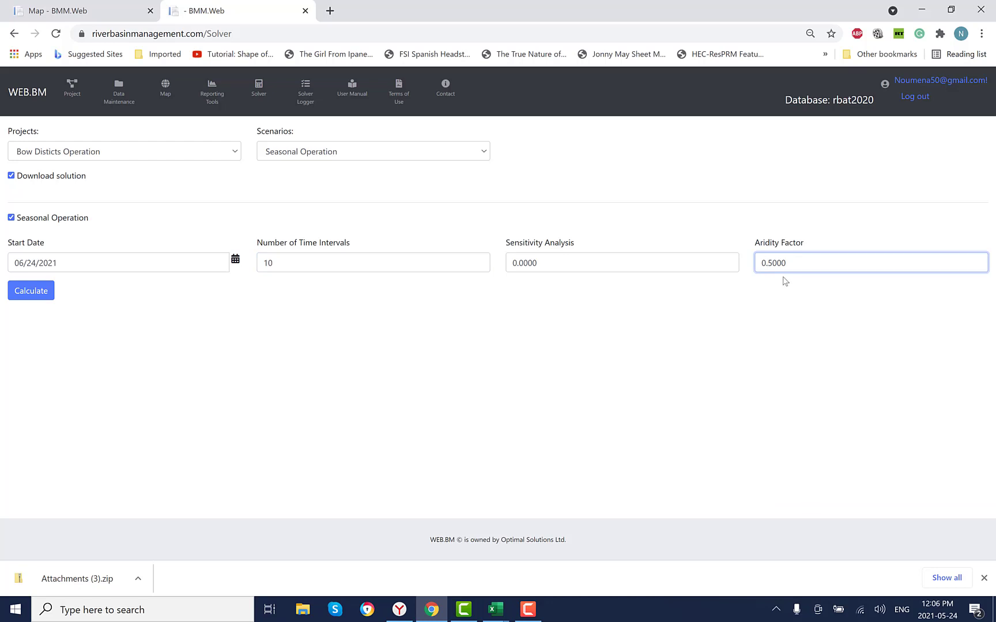
text(2)
click(522, 263)
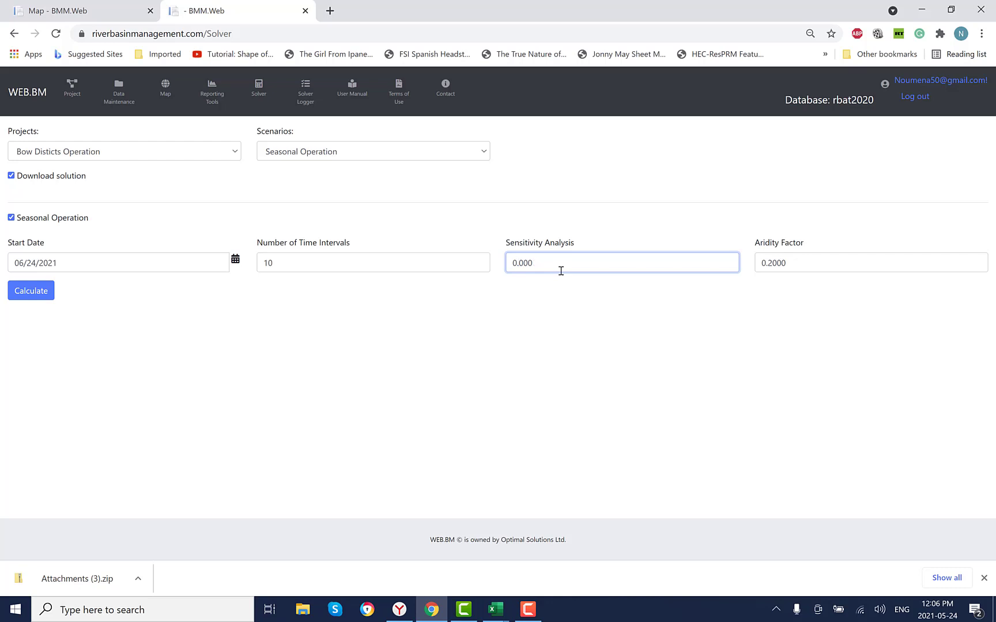
text(1)
click(38, 294)
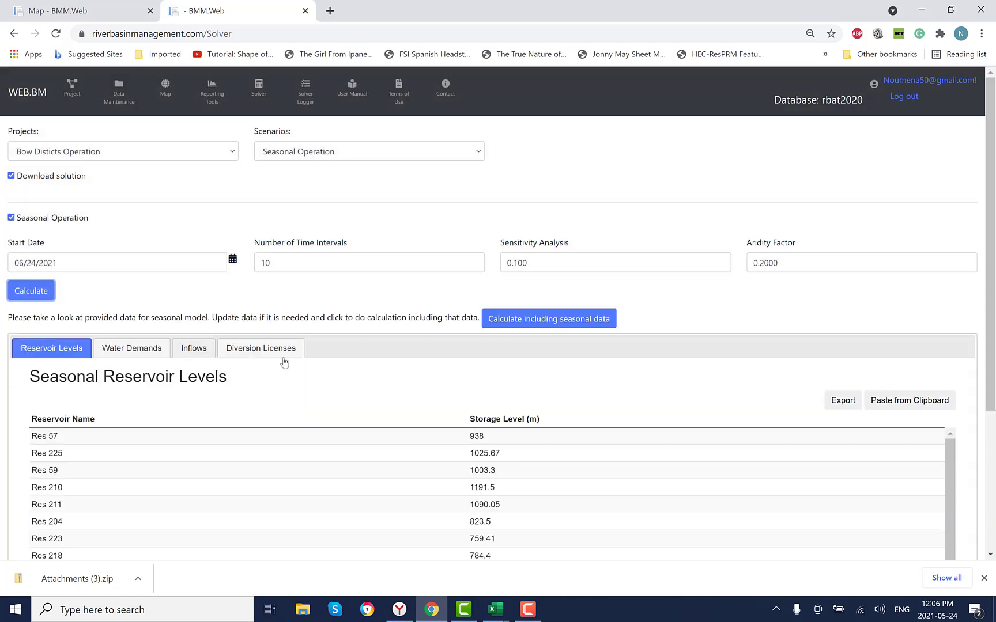
- Set the storage level of Res 210 to 1191.0 m in the seasonal reservoir levels
scroll(328, 370, down, 1)
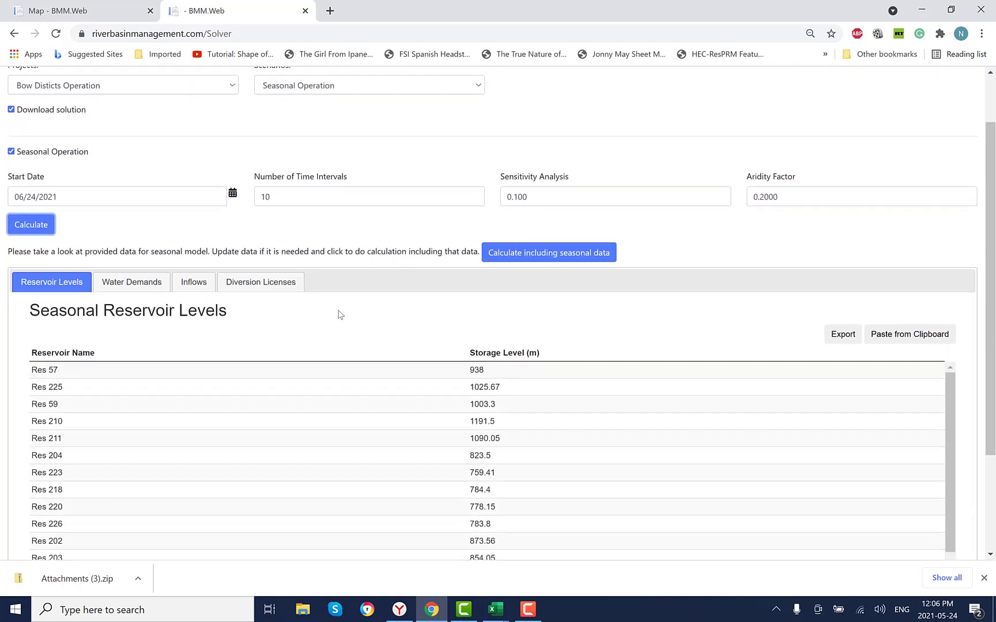
scroll(340, 313, down, 1)
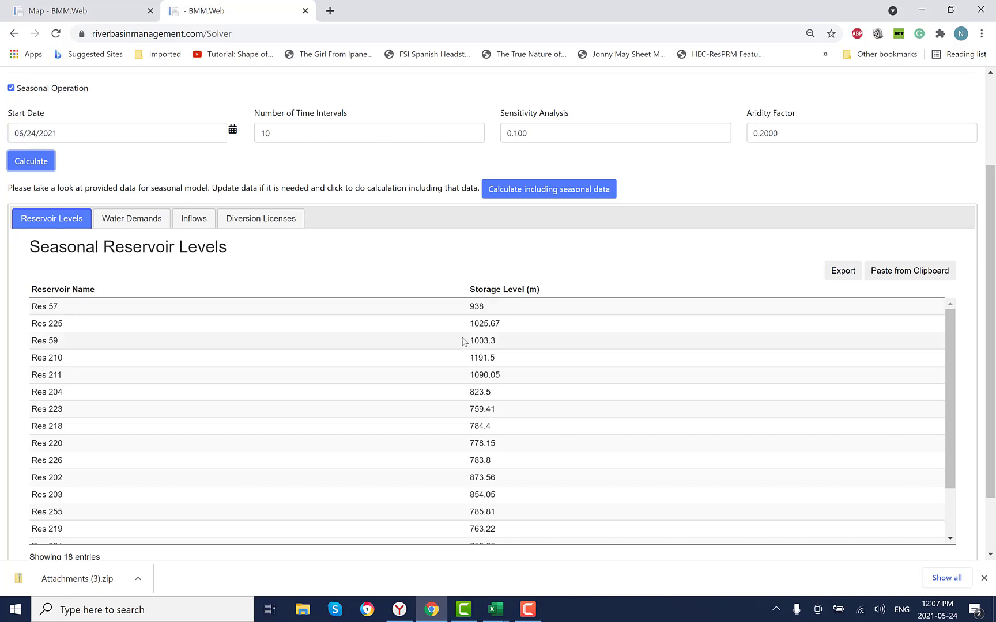
click(517, 327)
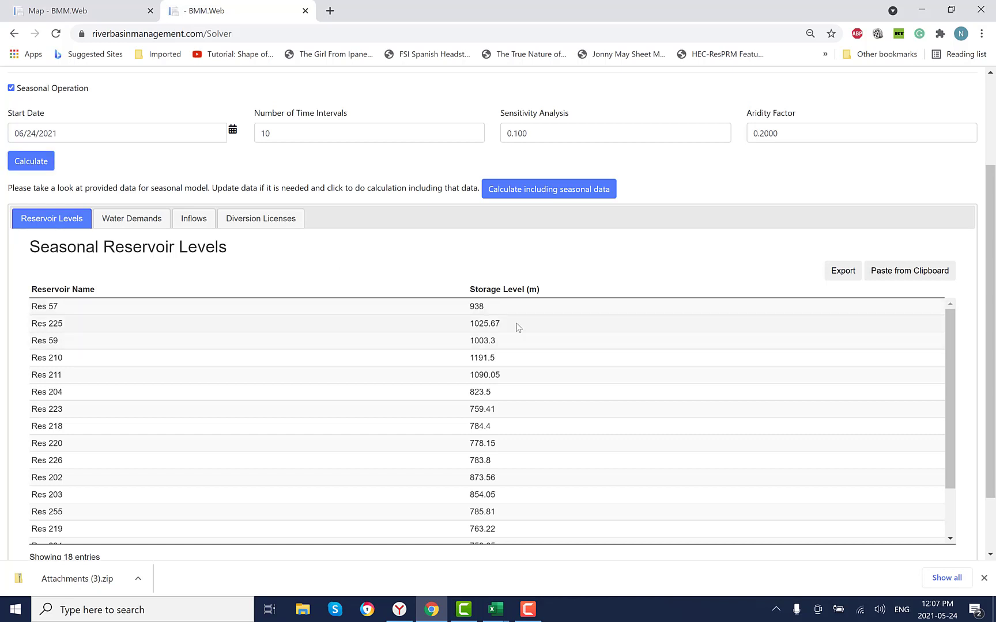
click(992, 504)
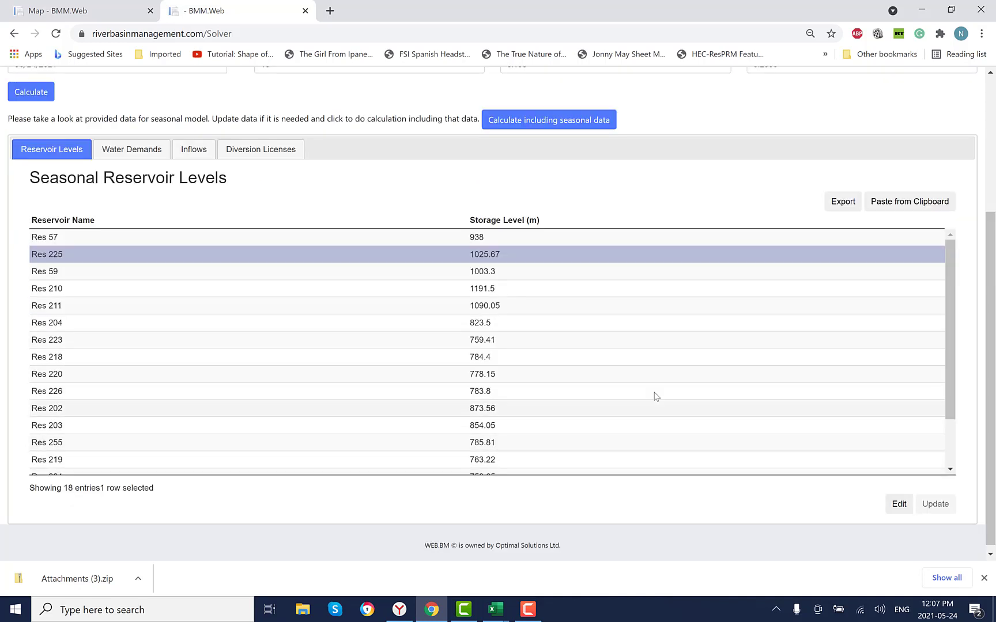
click(498, 290)
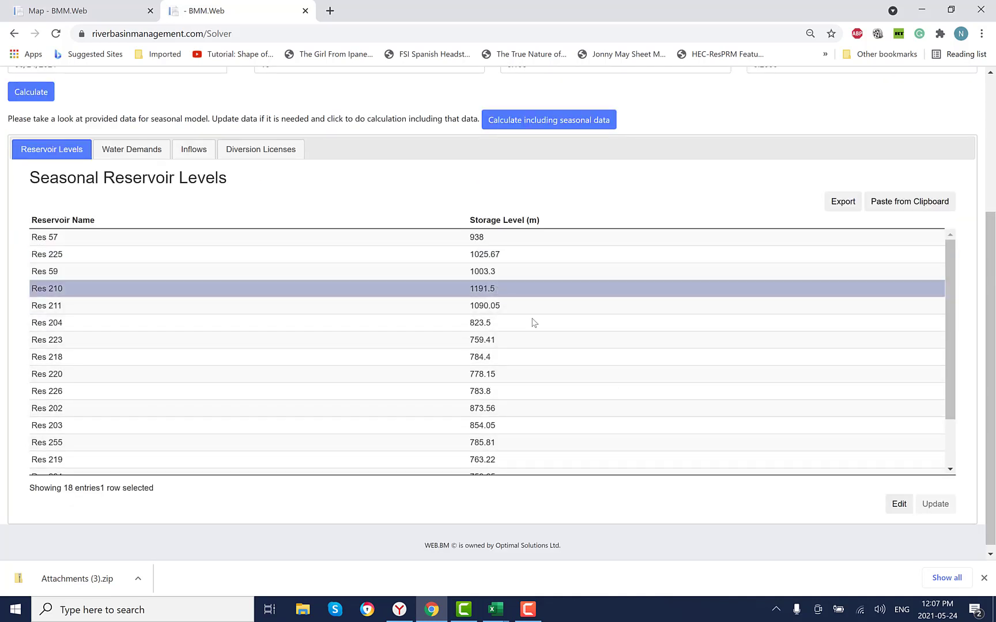
click(900, 510)
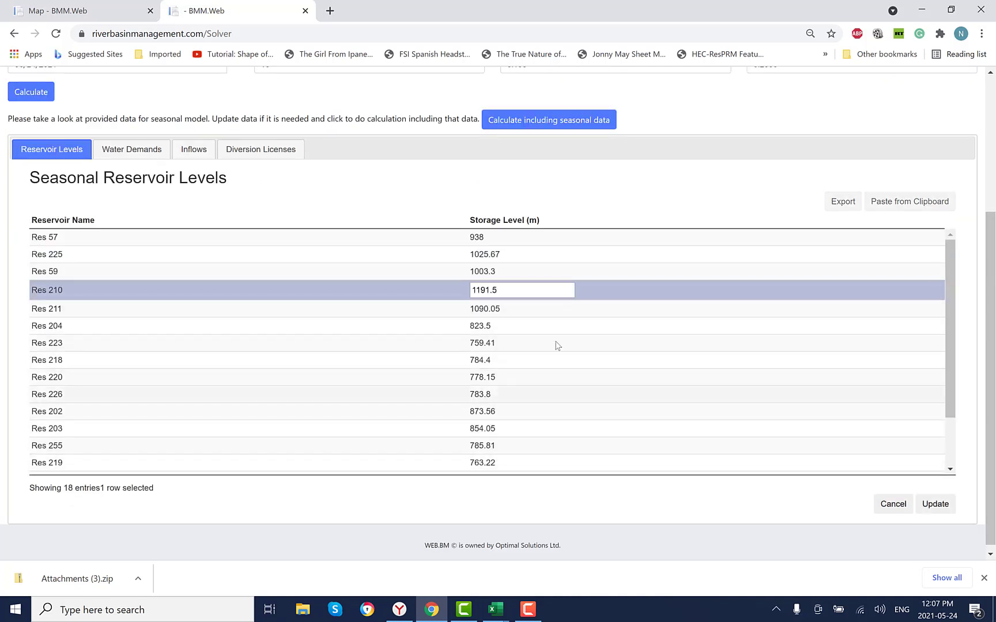
click(506, 290)
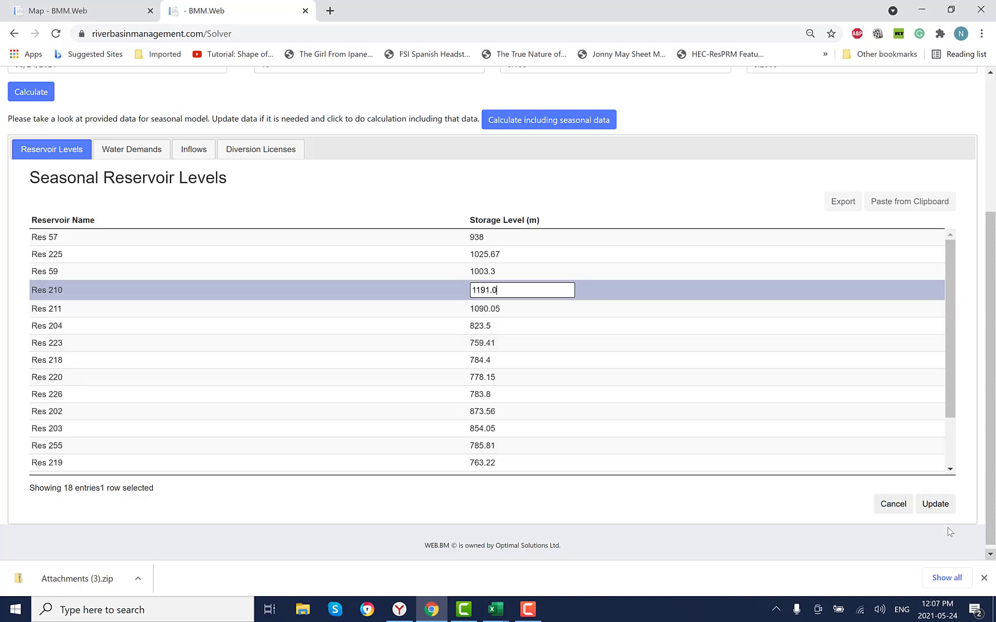
click(935, 507)
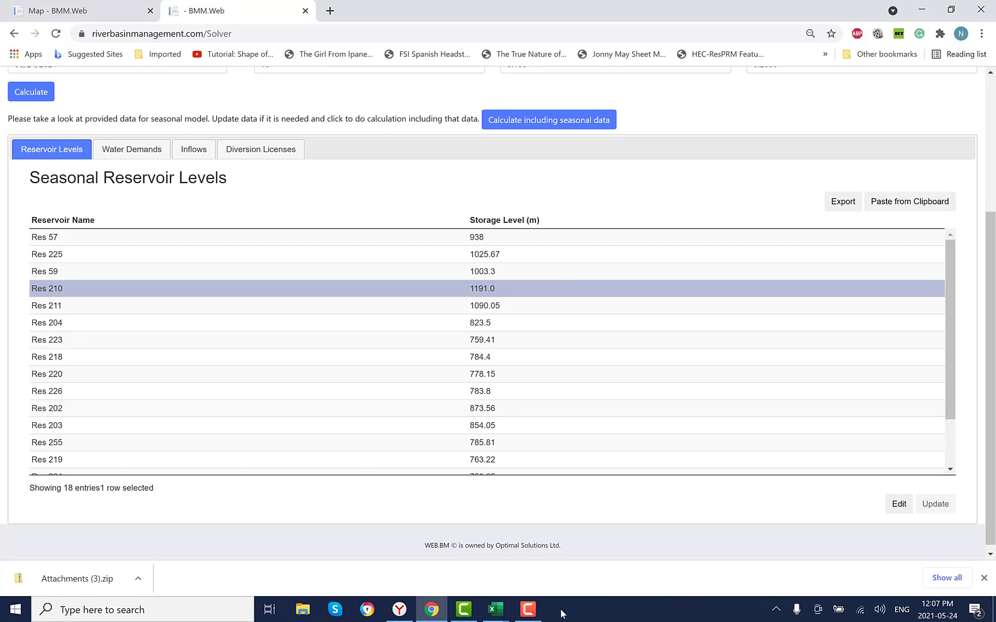
- Switch to the Starting storage levels.xlsx workbook in Excel and copy the 23-Jun storage levels in E2:E19
mouse_move(497, 616)
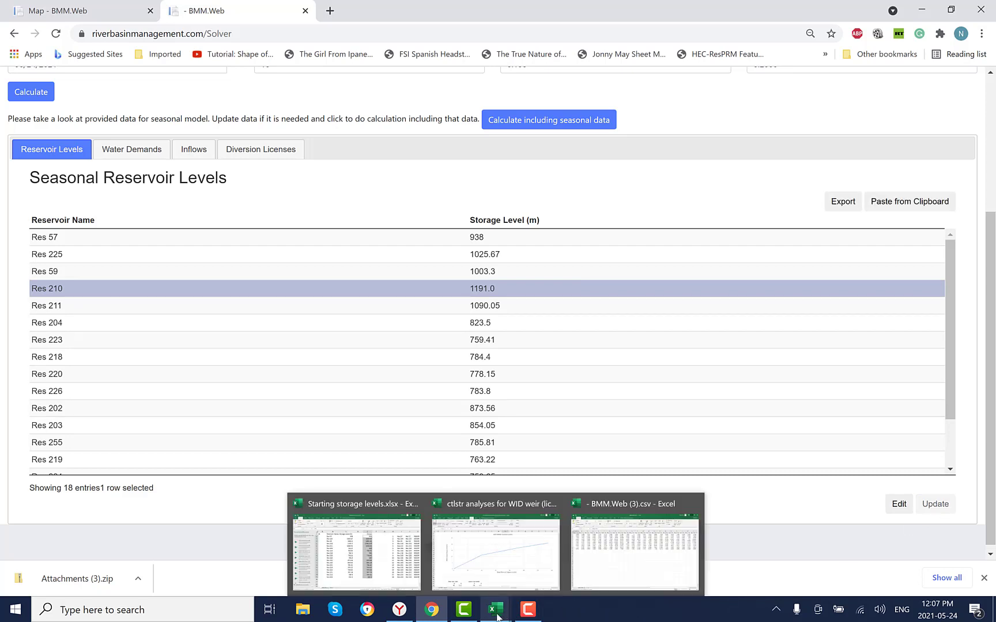
click(377, 562)
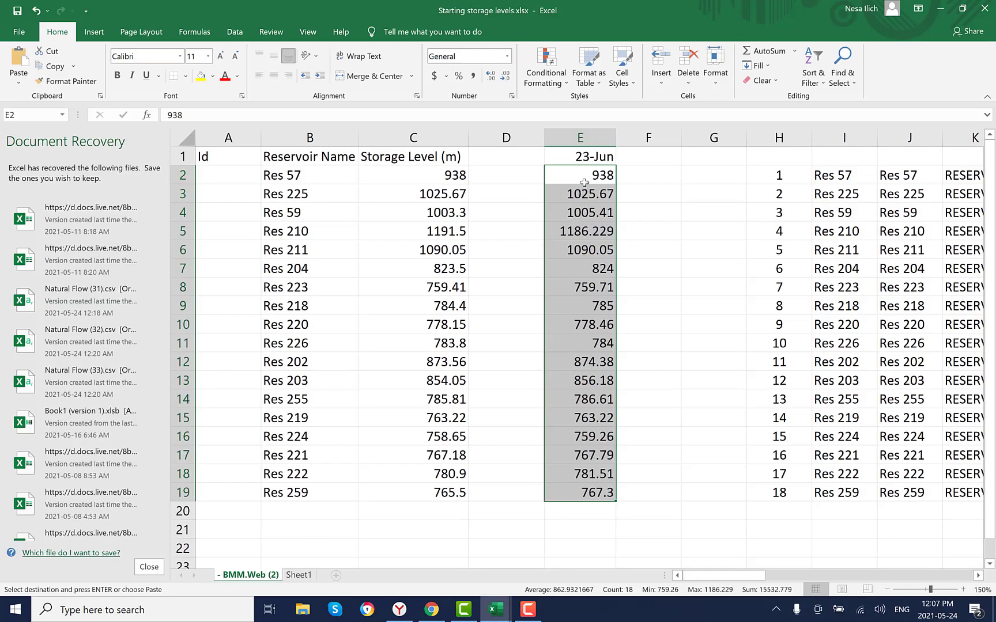
right_click(583, 176)
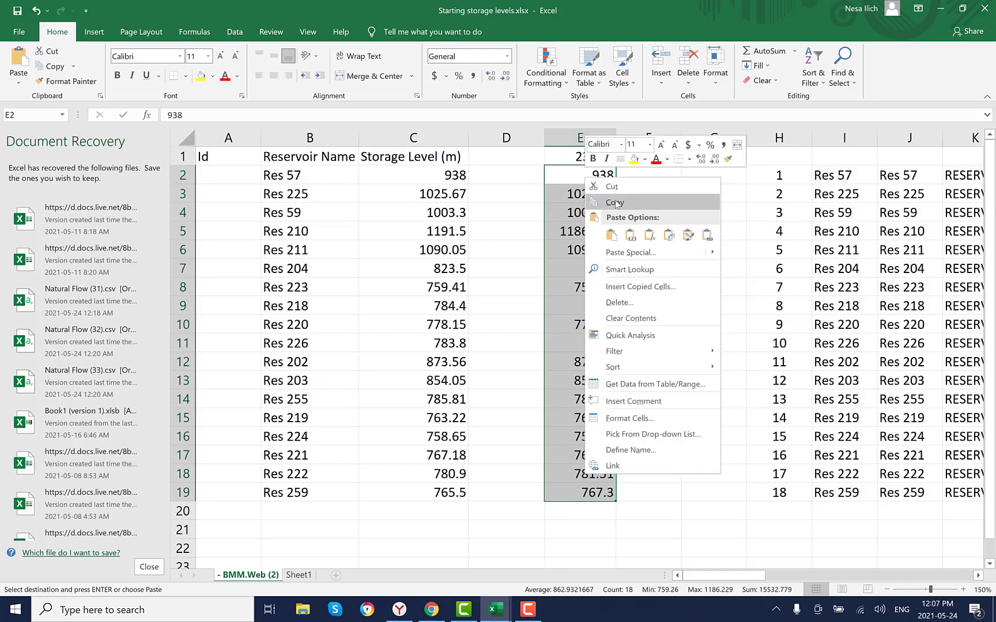
click(621, 74)
- Return to the solver page in Chrome and replace the seasonal reservoir levels with the copied 23-Jun values
key(alt+Tab)
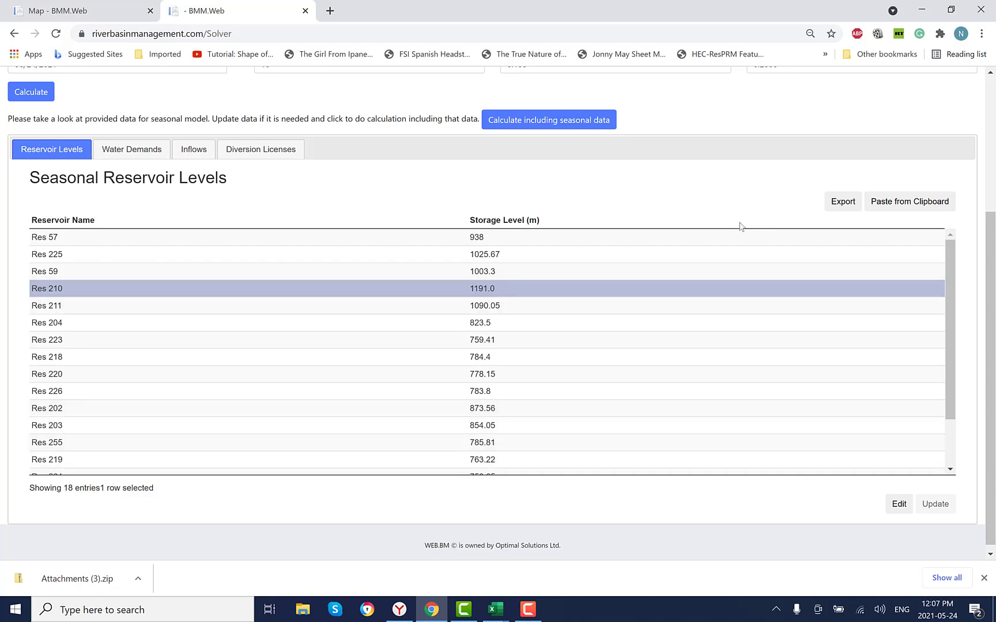
click(841, 206)
click(26, 249)
click(910, 203)
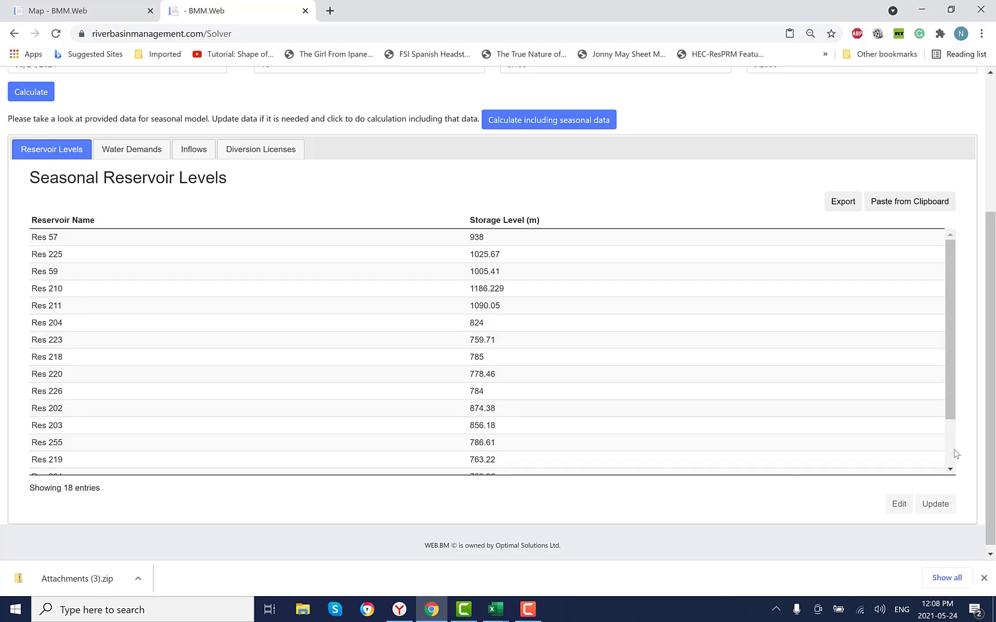
mouse_move(950, 415)
mouse_down()
mouse_move(953, 440)
mouse_move(955, 421)
mouse_up()
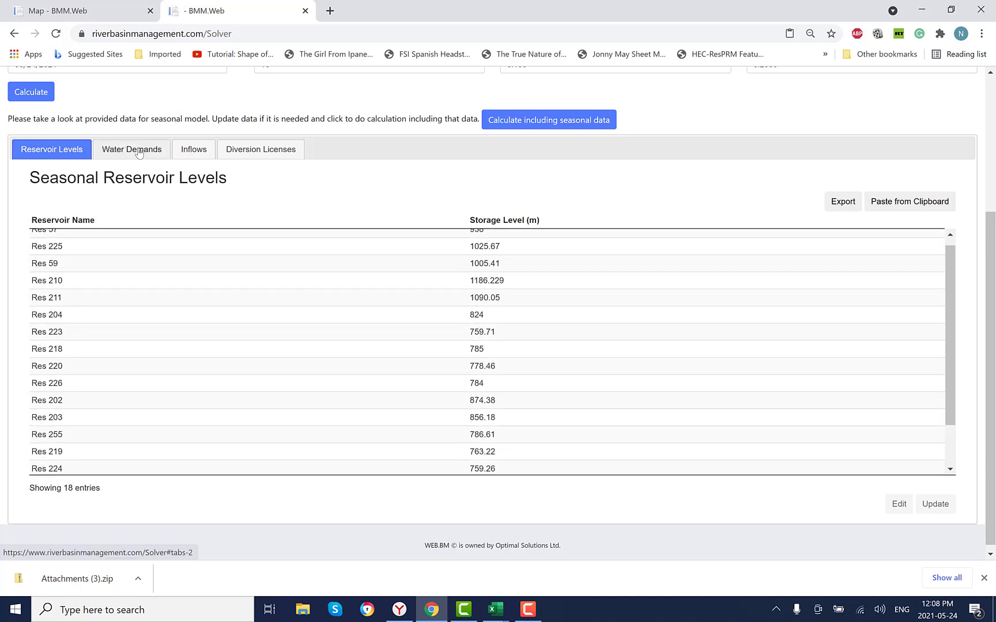
- Set Block 333's seasonal water demand for the first time interval to 15
click(139, 153)
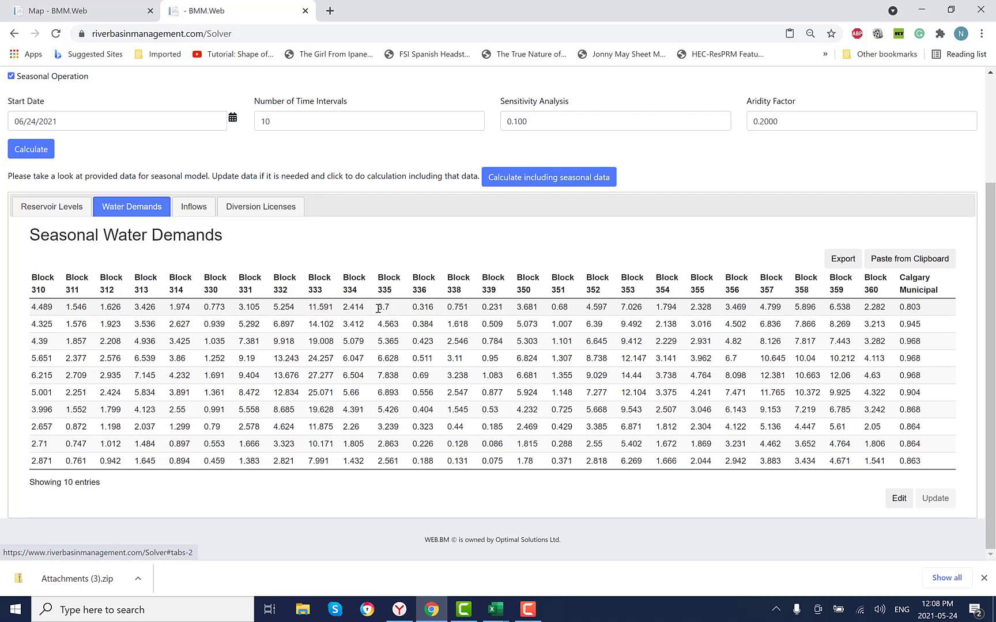
click(337, 310)
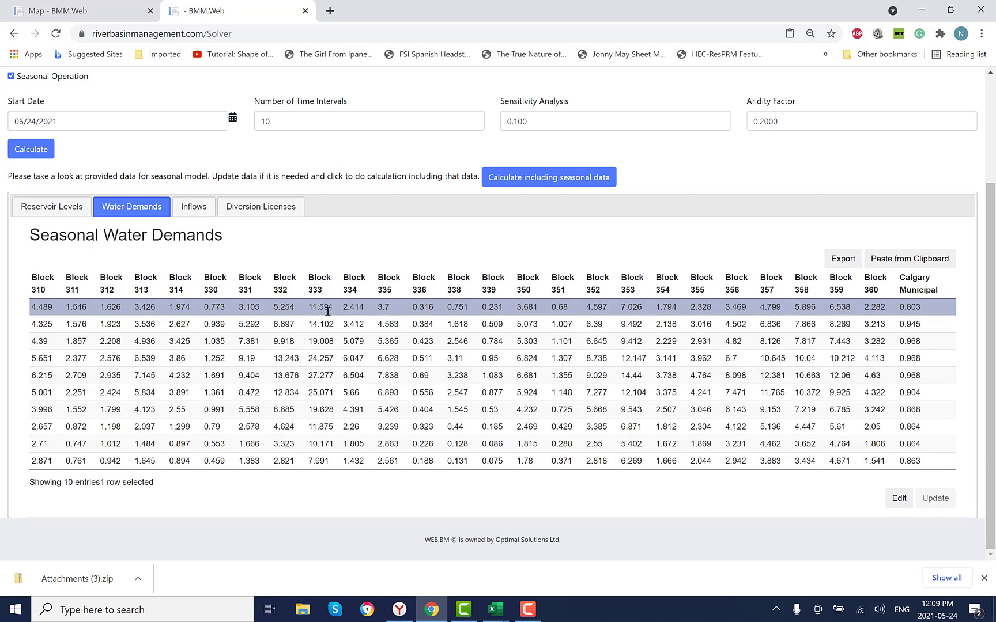
click(899, 498)
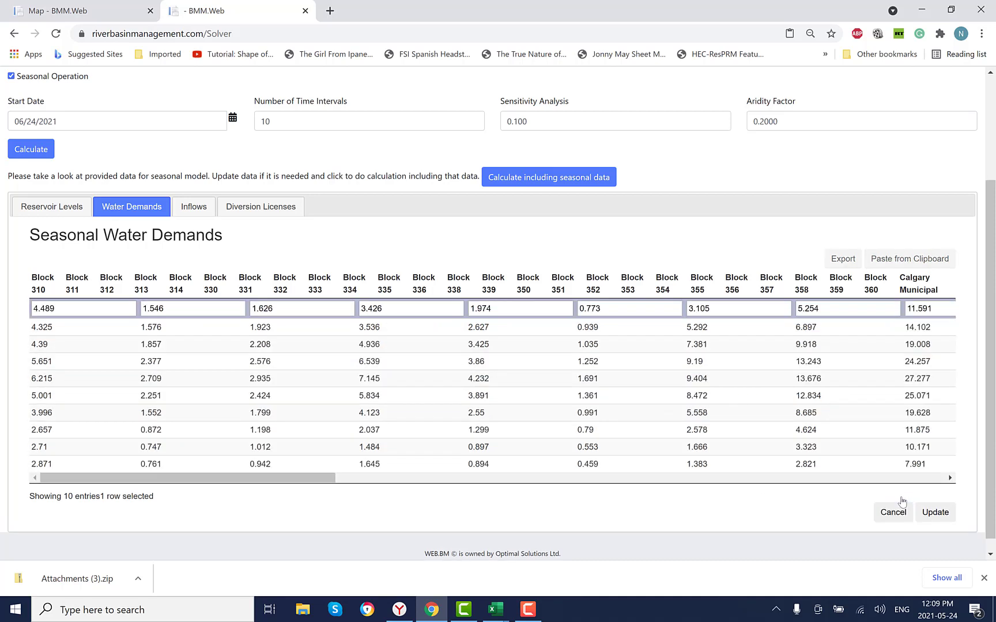
double_click(928, 309)
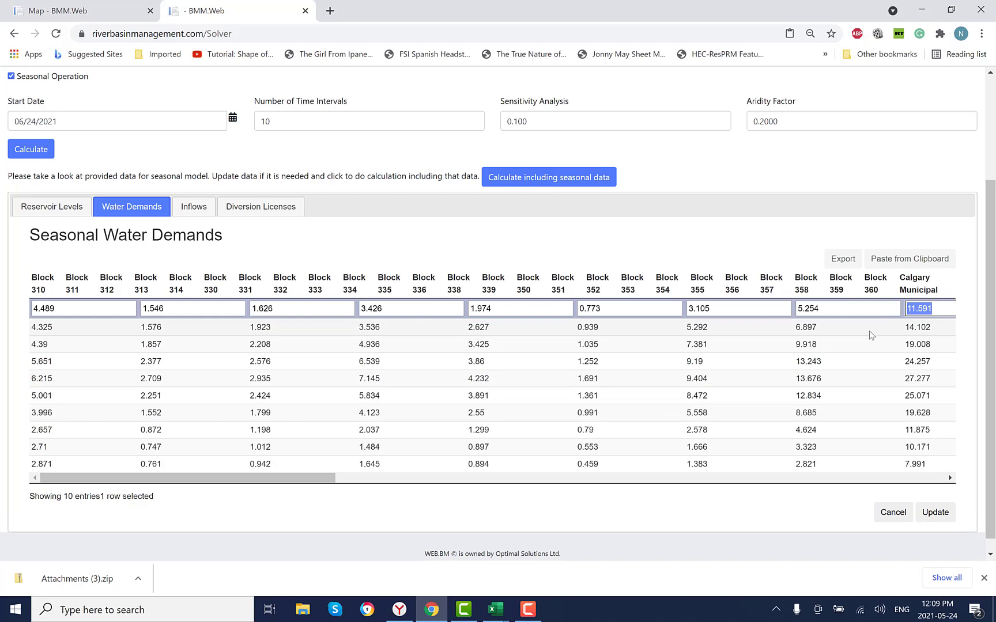
text(15)
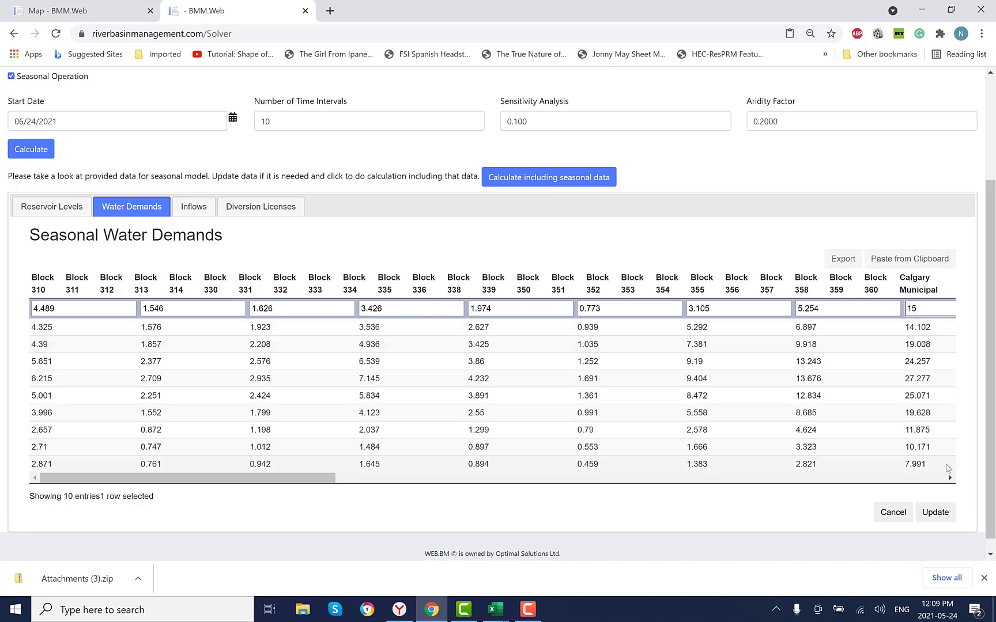
click(936, 513)
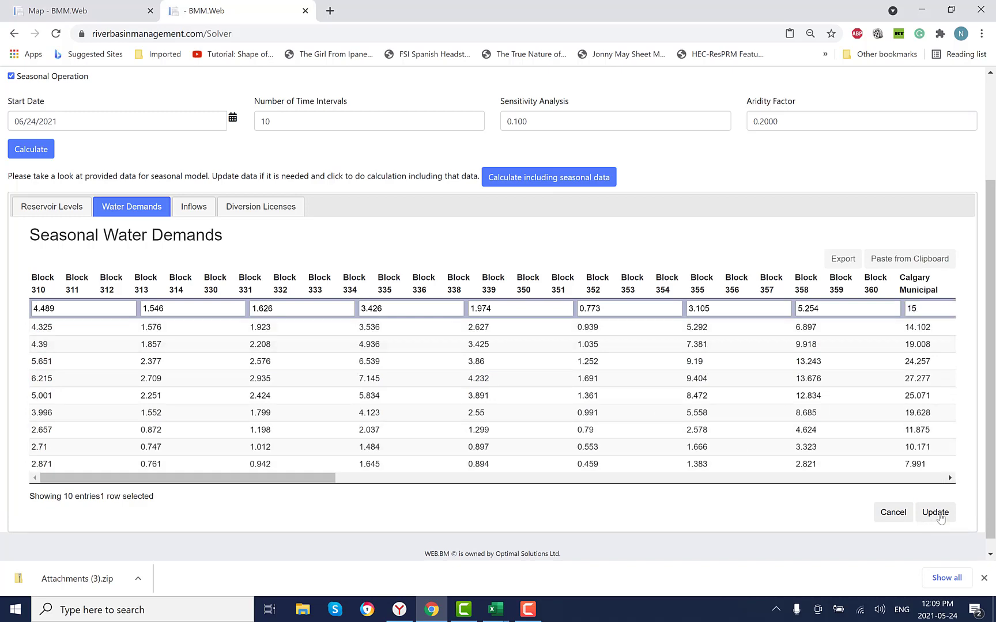
- Review the seasonal inflows, checking the first two time intervals for No 31
click(194, 208)
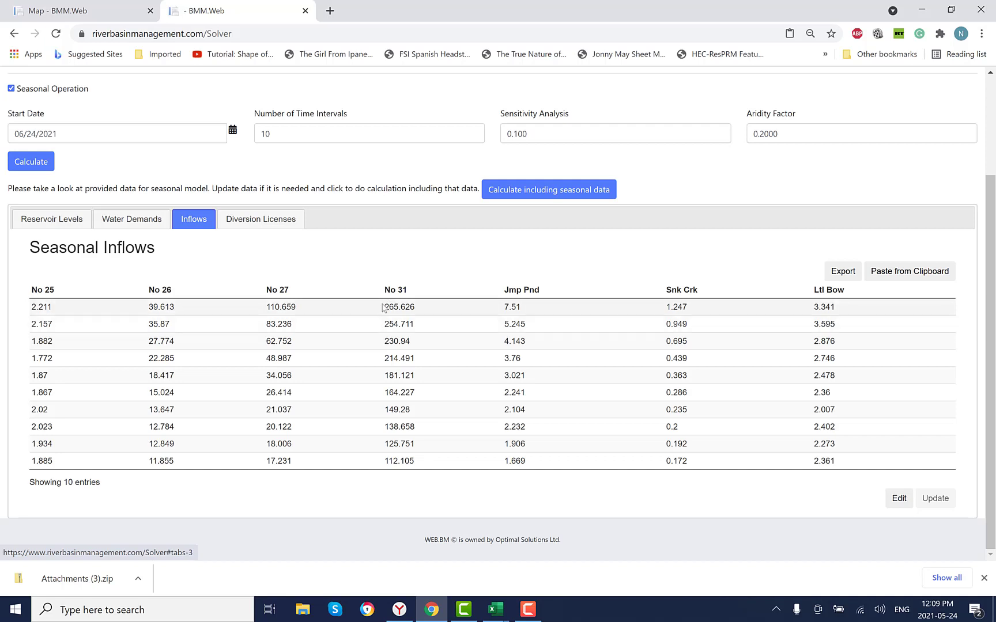
drag(385, 307, 415, 307)
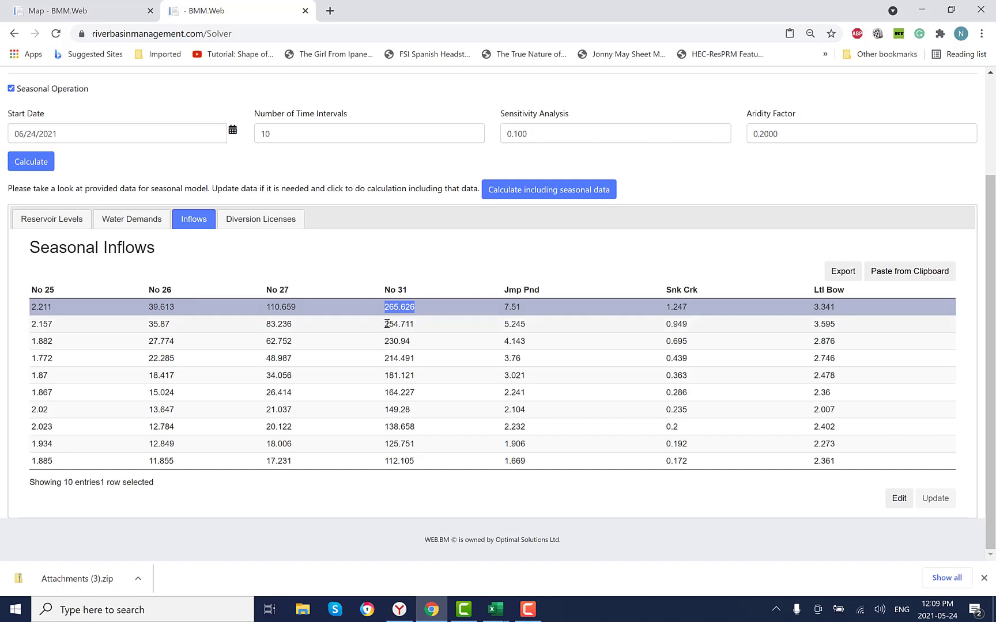
drag(385, 324, 416, 324)
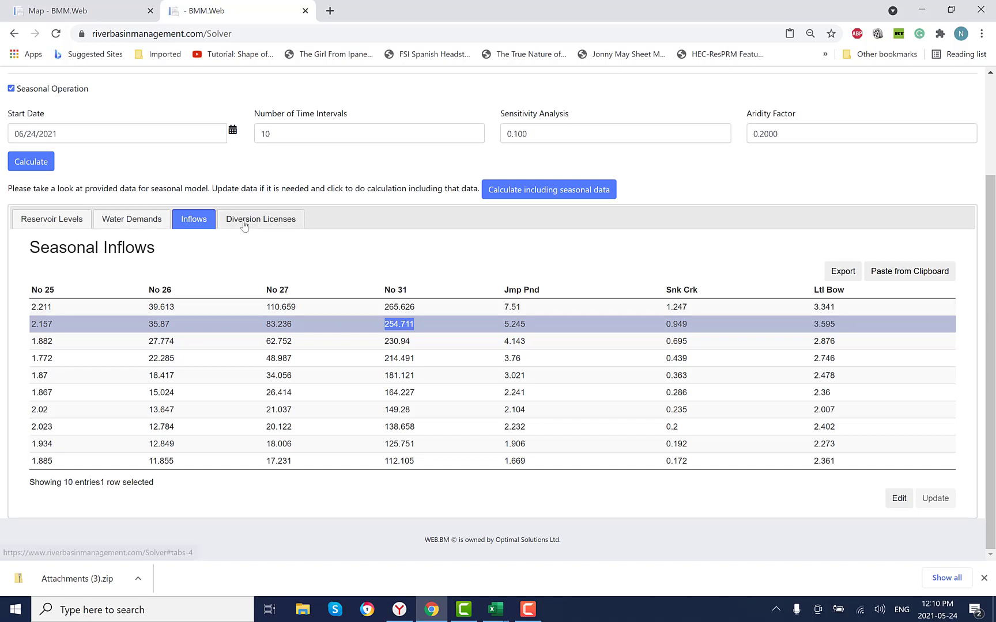
- Review the remaining water to be diverted under the seasonal diversion licences for Div 99, Div 425 and Div 454
click(261, 221)
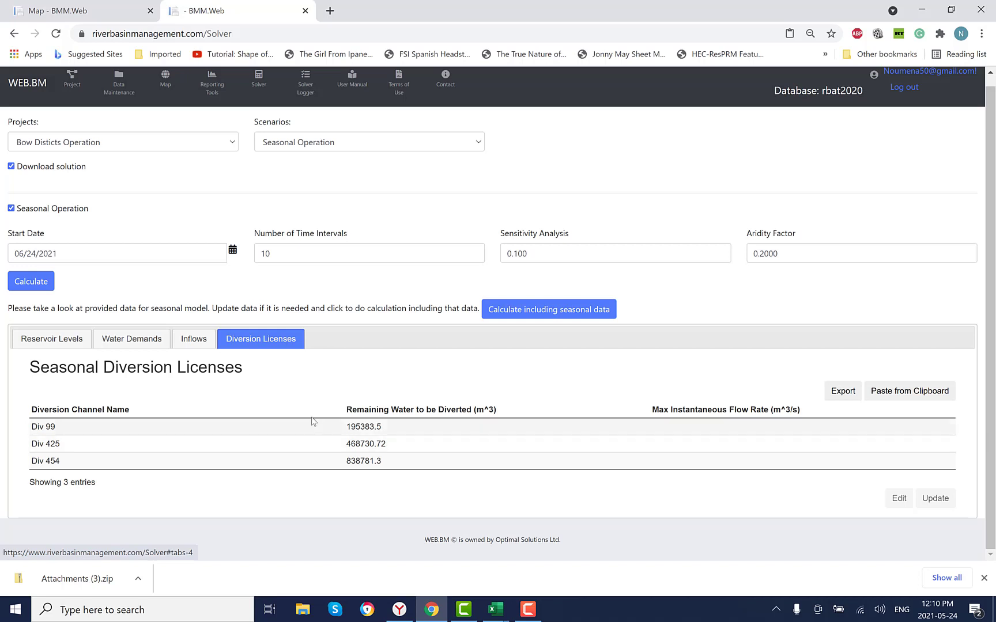
click(465, 427)
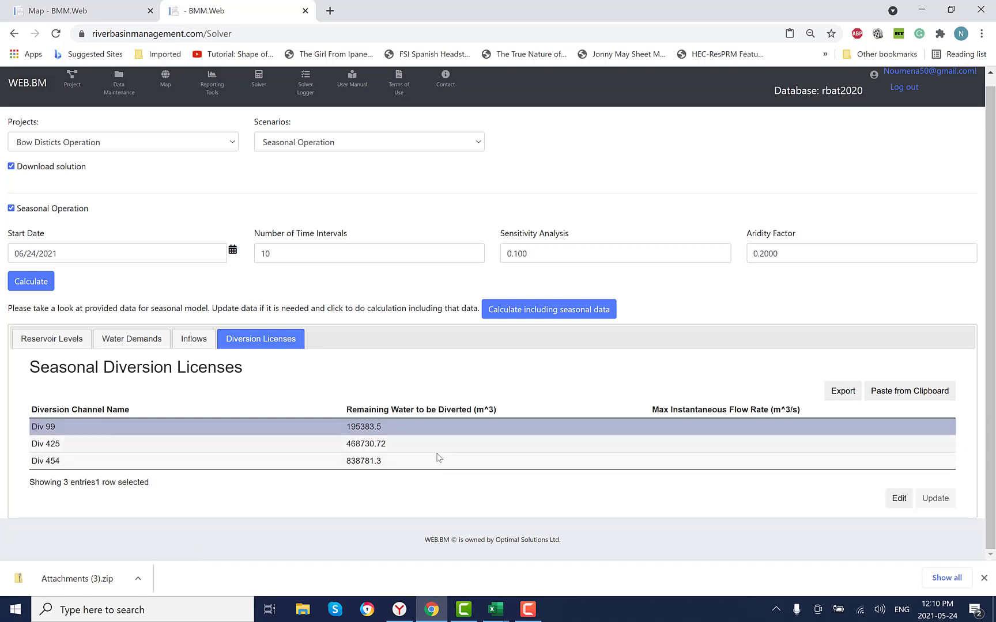
click(421, 442)
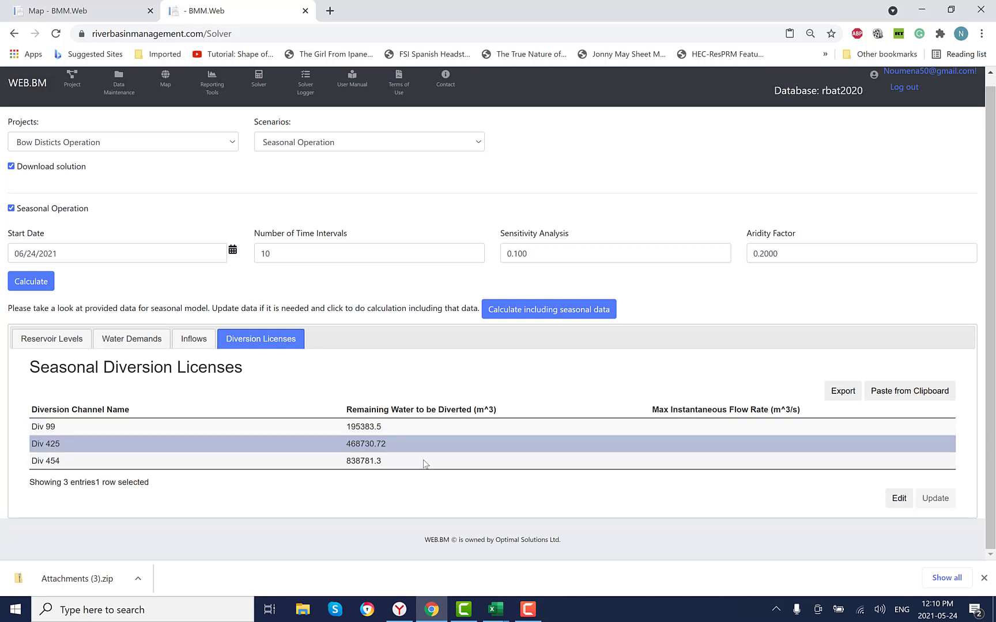
click(424, 463)
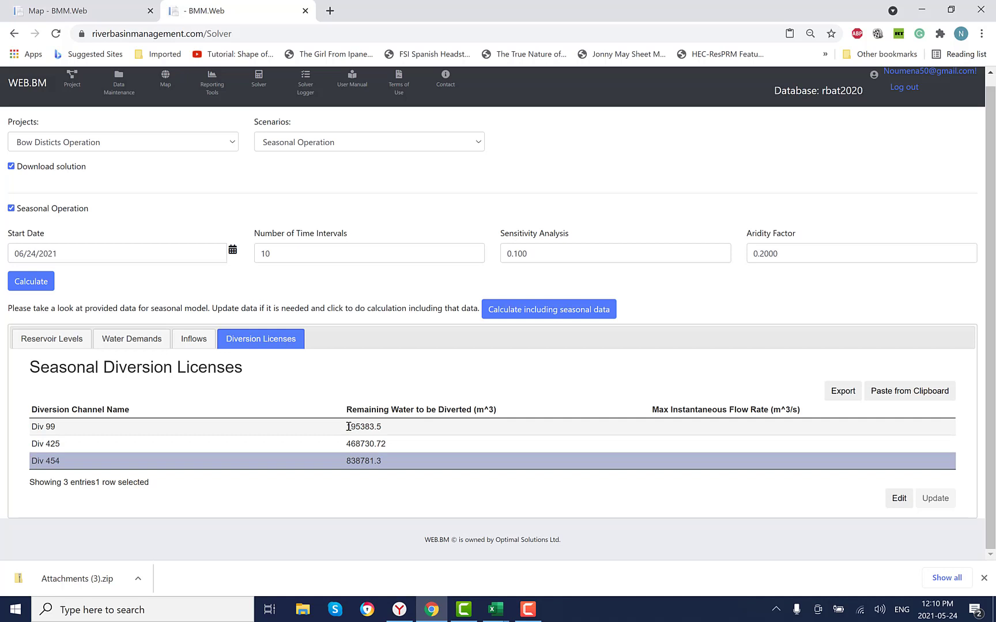
drag(348, 426, 383, 427)
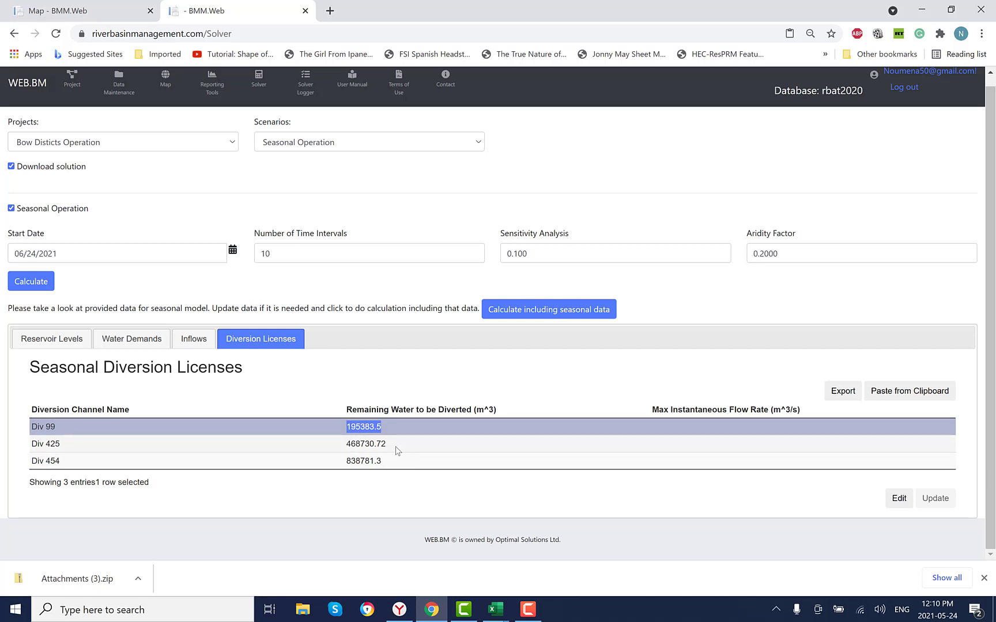
- Set Div 425's maximum instantaneous flow rate to 35 m^3/s and run the calculation including the seasonal data
click(642, 441)
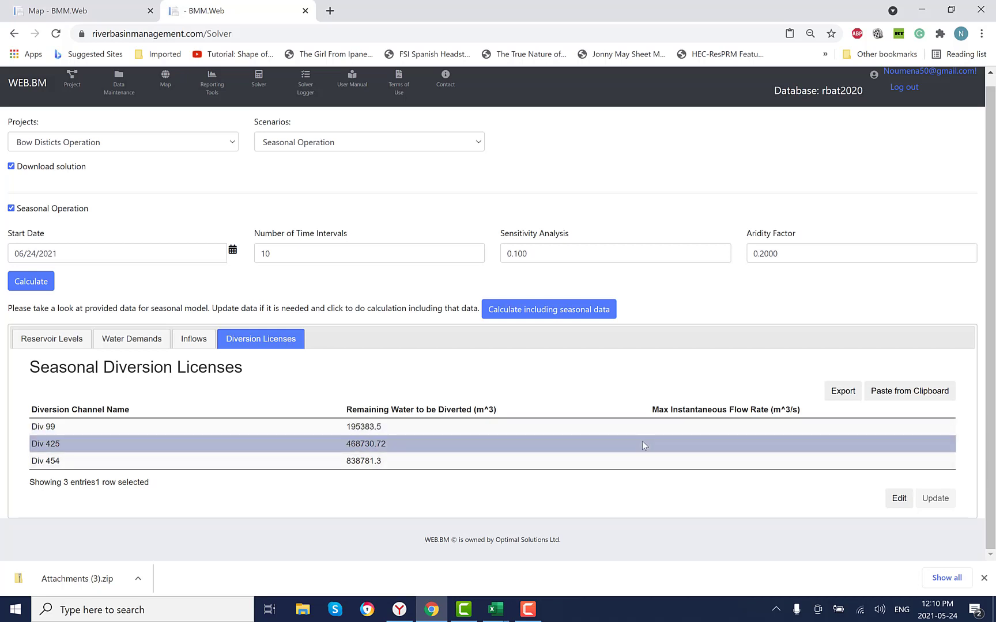
click(899, 499)
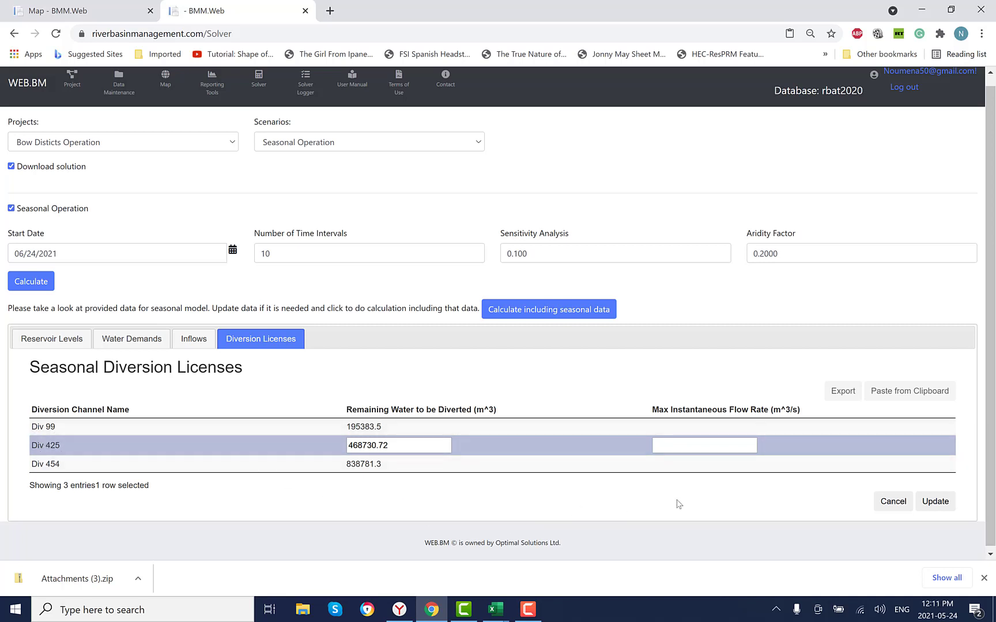
click(682, 447)
click(935, 502)
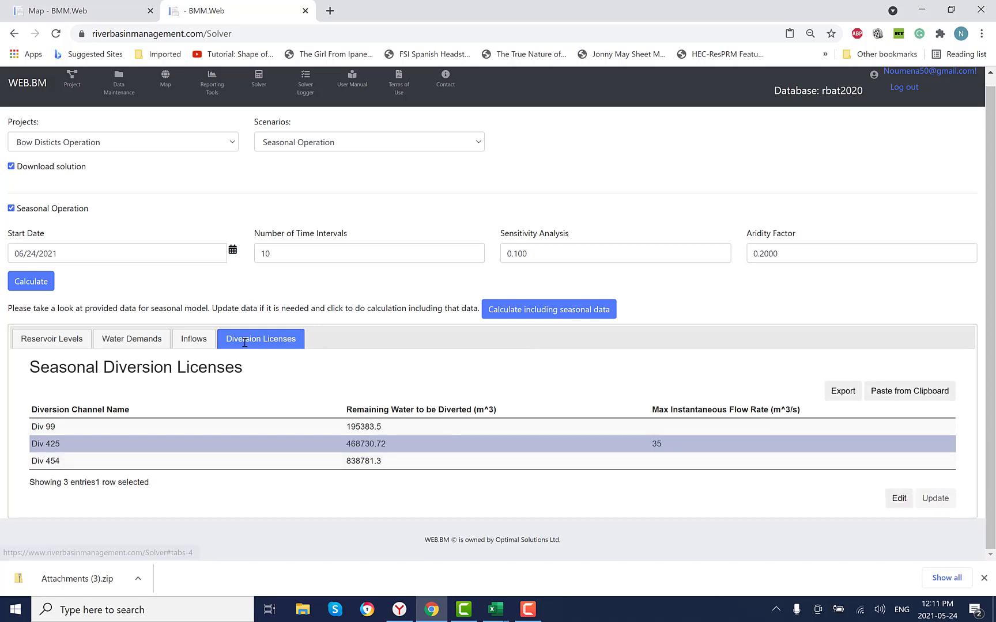
click(559, 314)
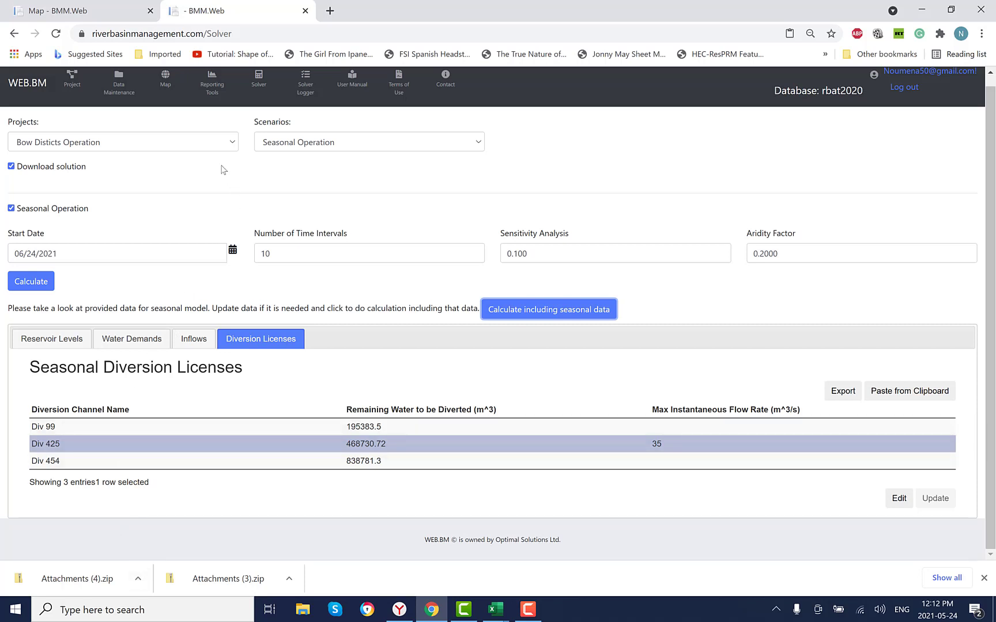
- Switch to the project map and turn on the flow display for the Seasonal Operation scenario
click(104, 11)
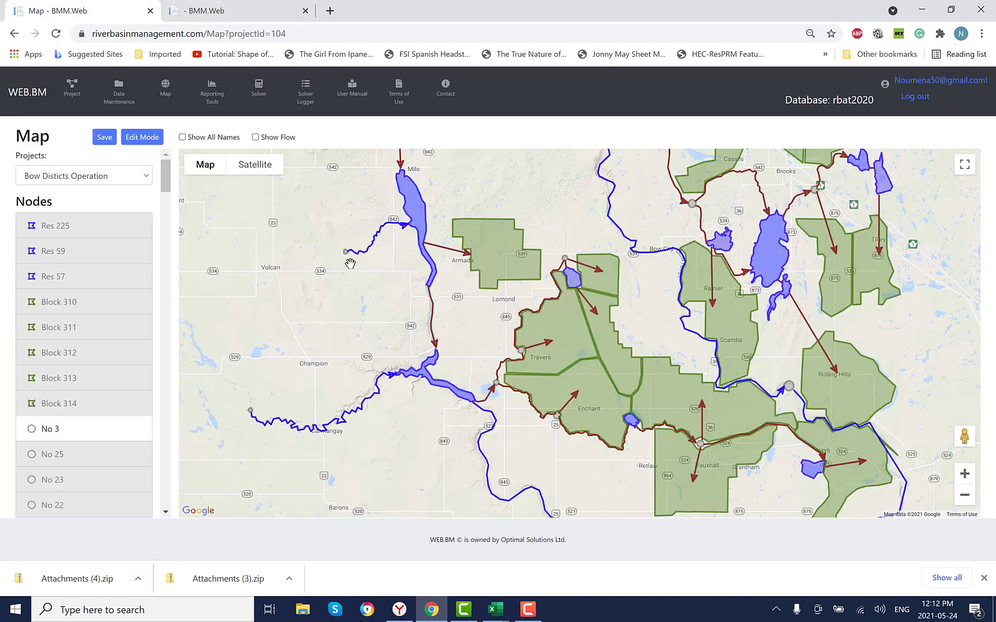
drag(521, 186, 460, 251)
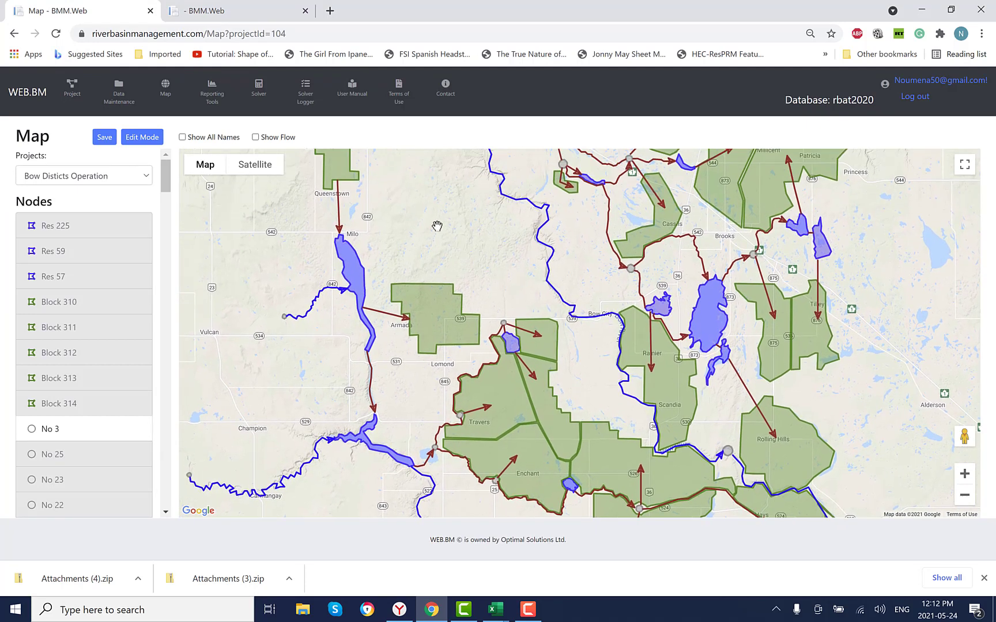
click(255, 138)
click(444, 139)
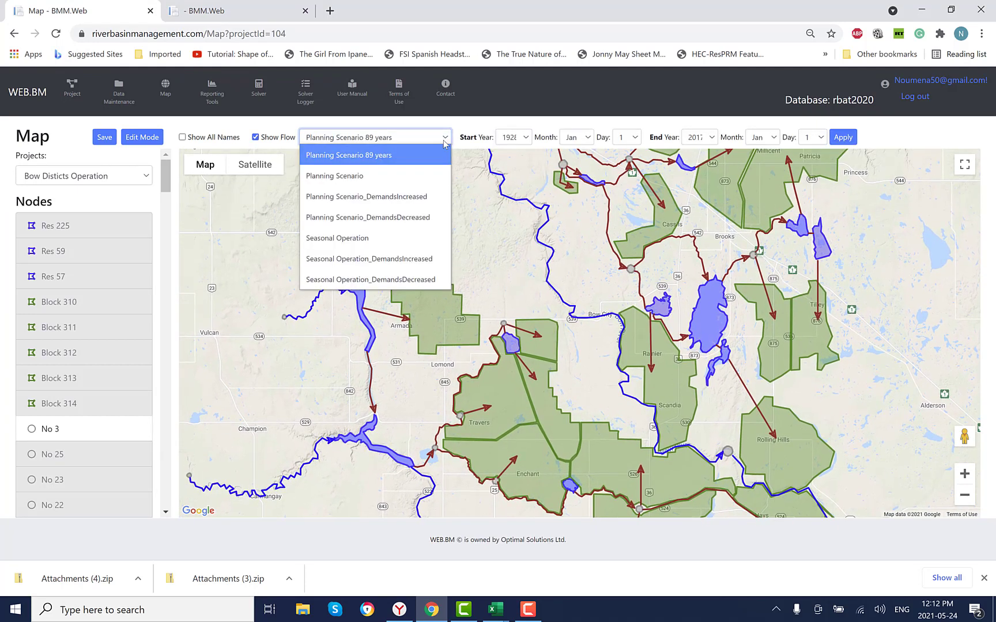
click(396, 239)
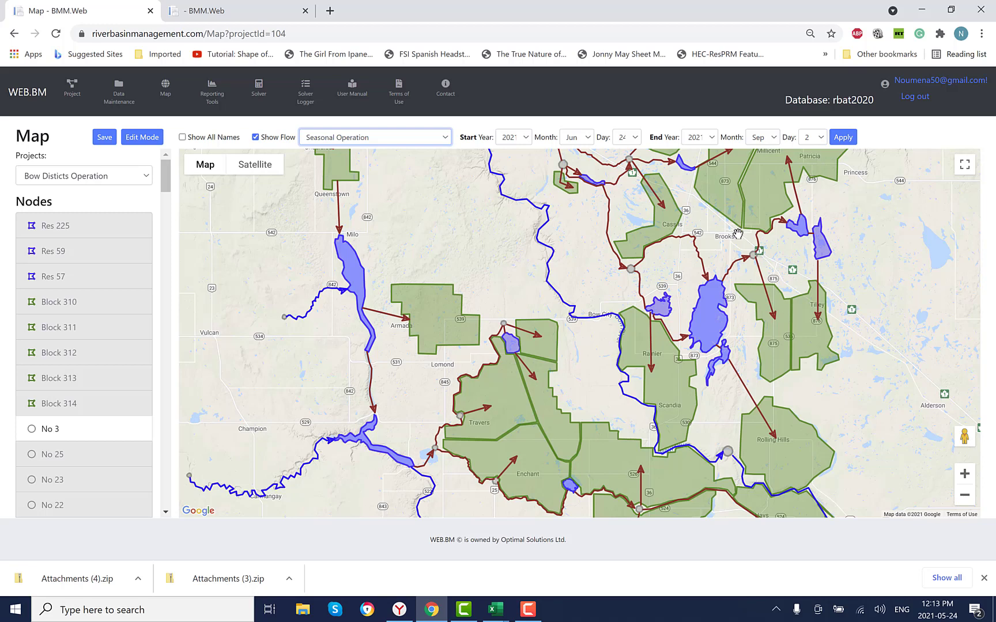
- Set the flow period's end date to July 1, 2021, and apply it to the map
click(773, 141)
click(770, 171)
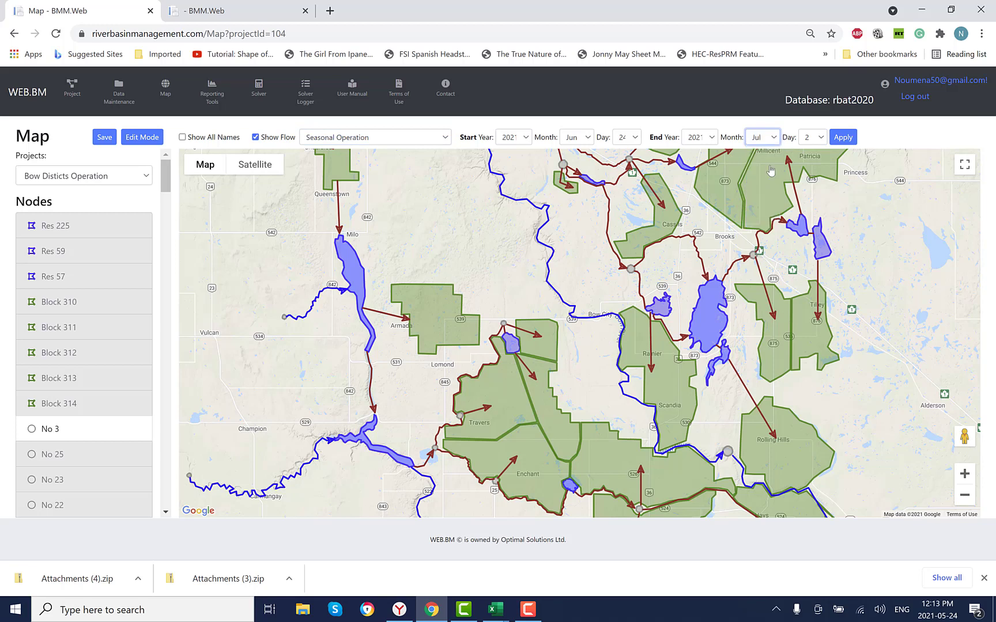
click(812, 139)
click(815, 156)
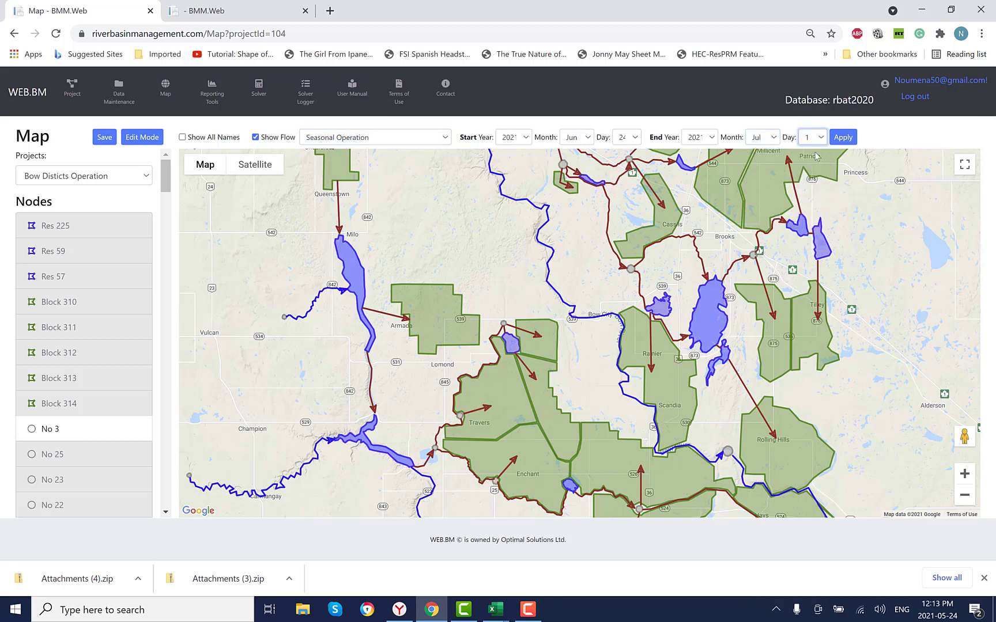
click(843, 138)
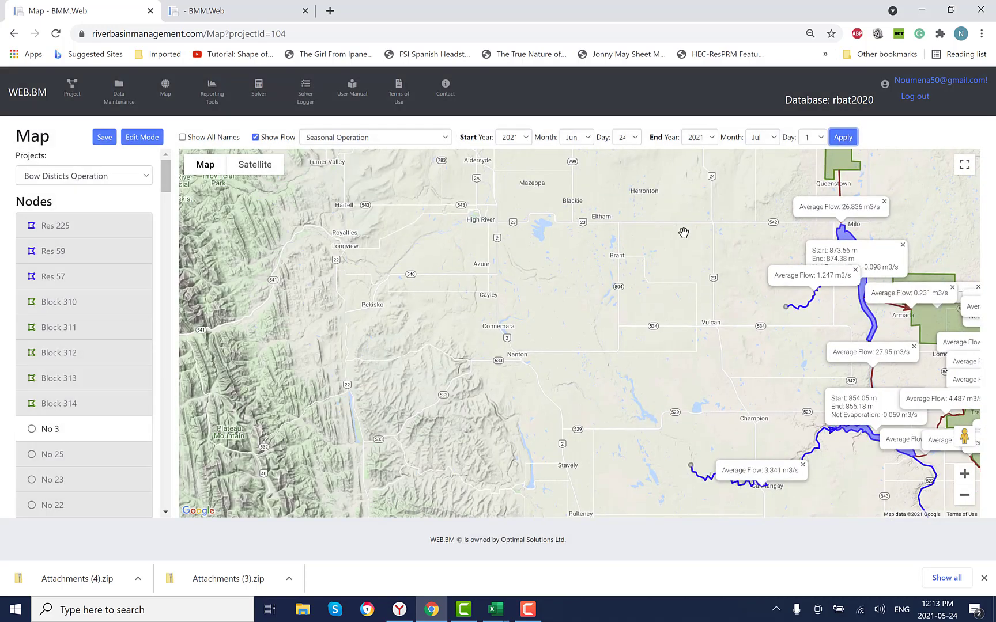
- Examine the average flows and reservoir levels from the Milo reservoir down to the Travers and Enchant irrigation blocks
drag(685, 233, 471, 224)
scroll(475, 221, up, 1)
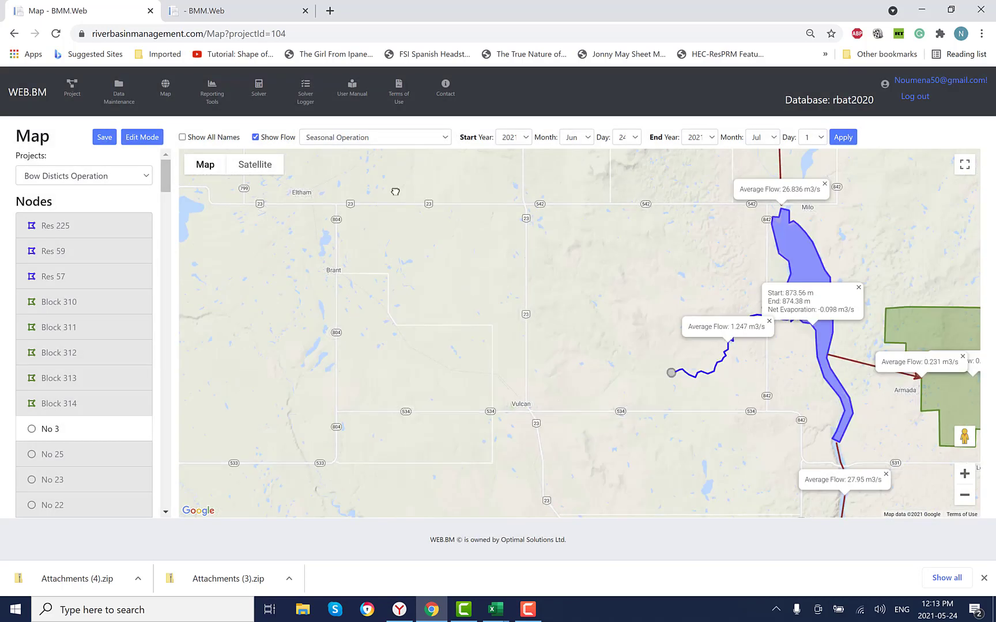
drag(573, 236, 400, 187)
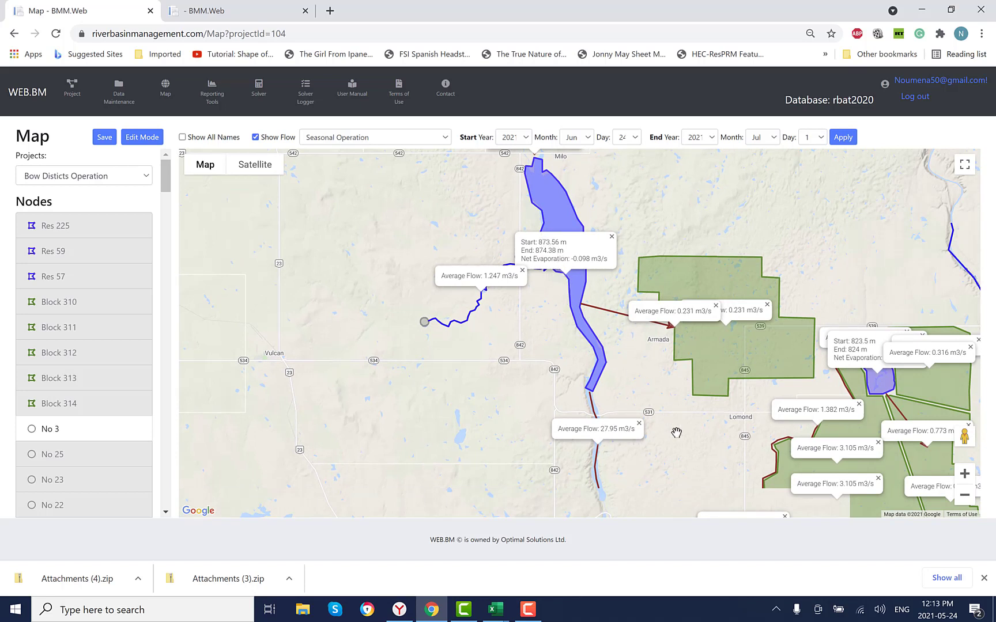
drag(547, 360, 503, 339)
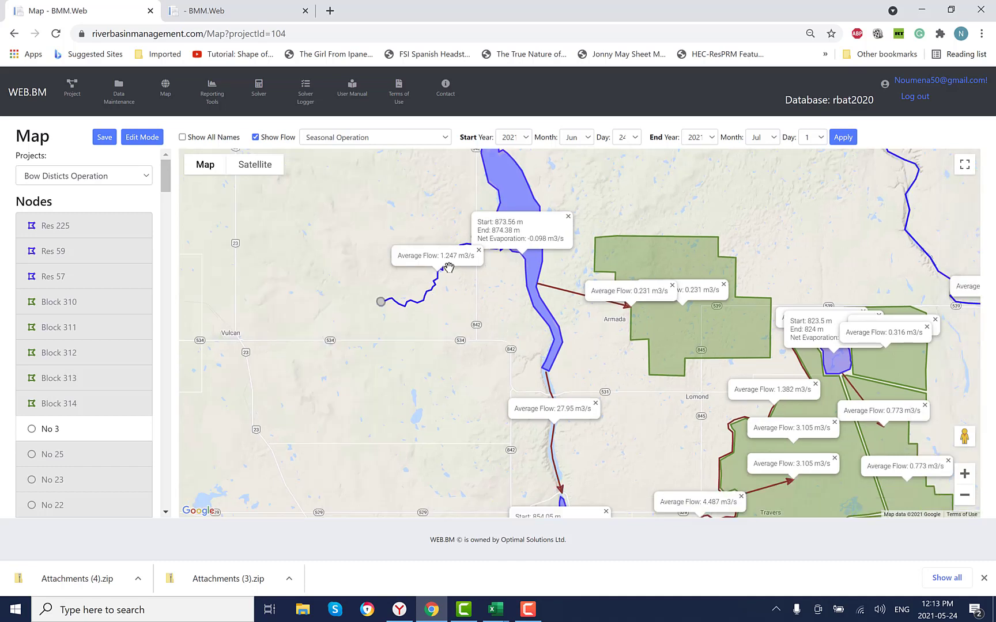
drag(600, 379, 603, 424)
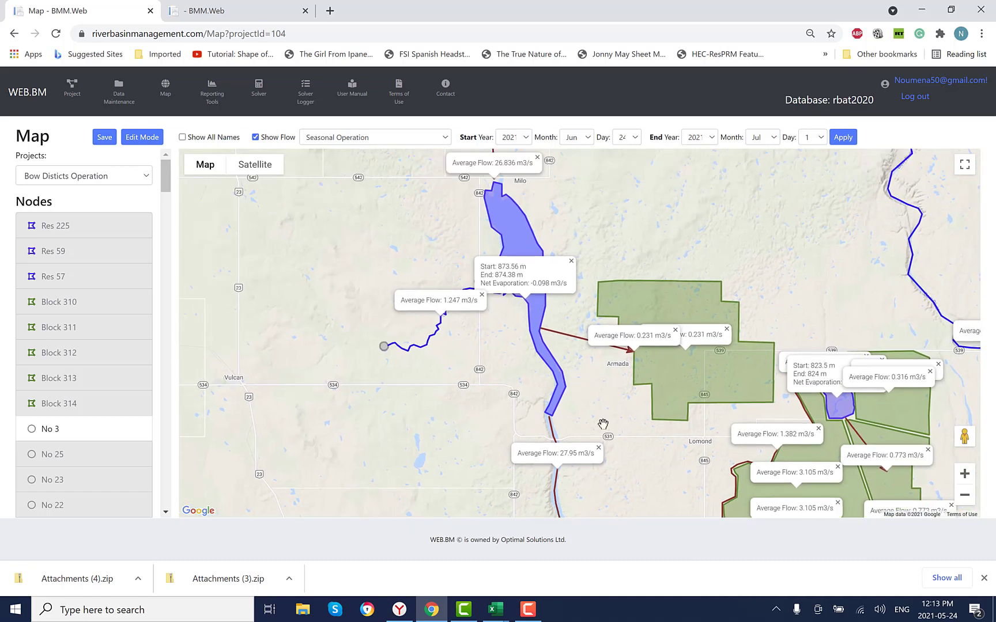
drag(772, 254, 590, 143)
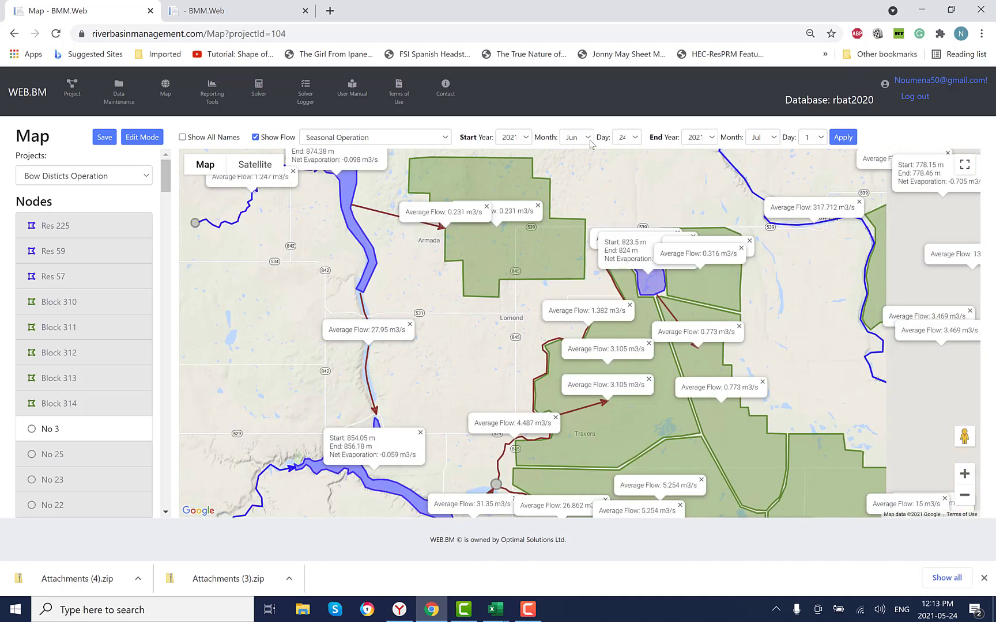
drag(835, 392, 737, 244)
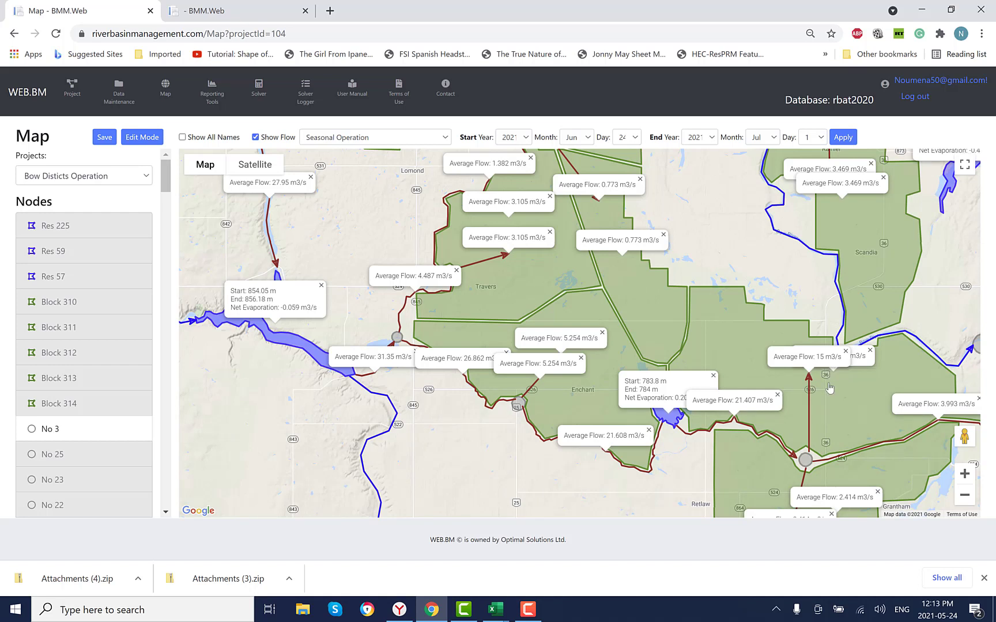
- Show all component names on the map and close the Div 733 label covering Block 333's average flow
click(845, 351)
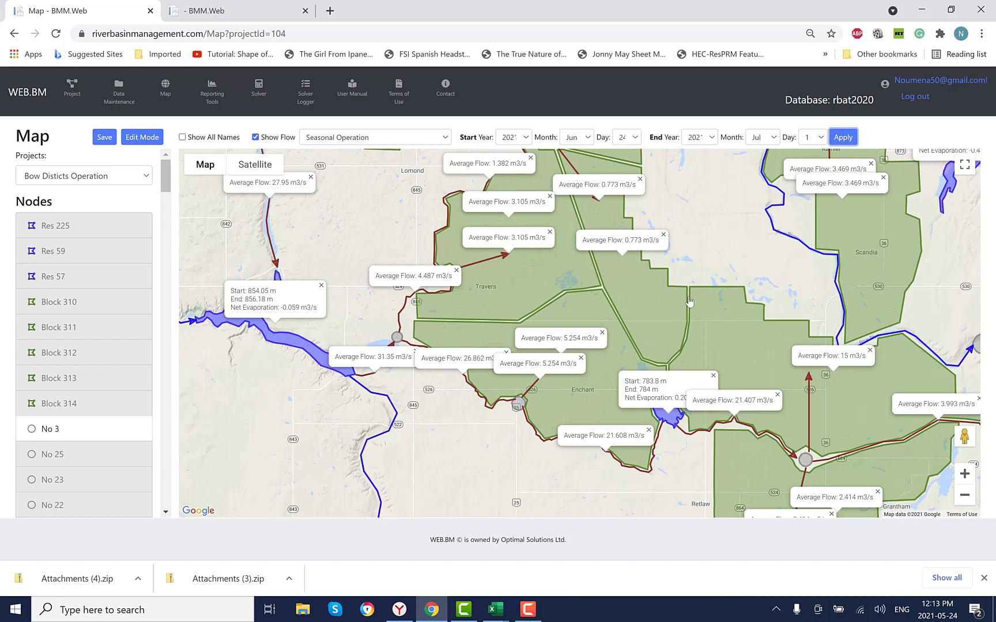
click(183, 138)
drag(791, 360, 439, 267)
drag(793, 412, 365, 343)
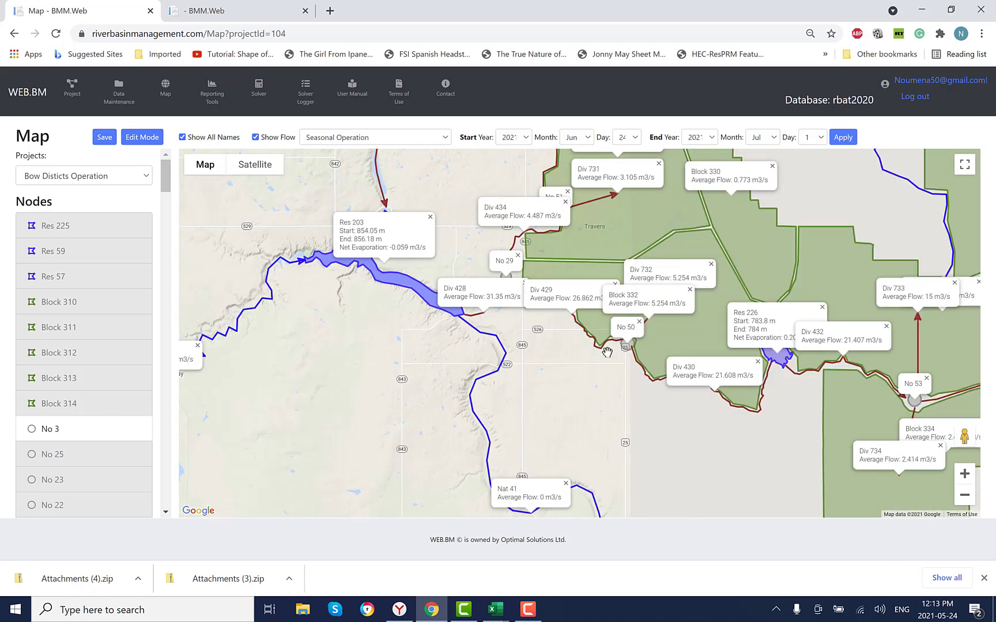
drag(681, 415, 573, 434)
drag(736, 222, 634, 222)
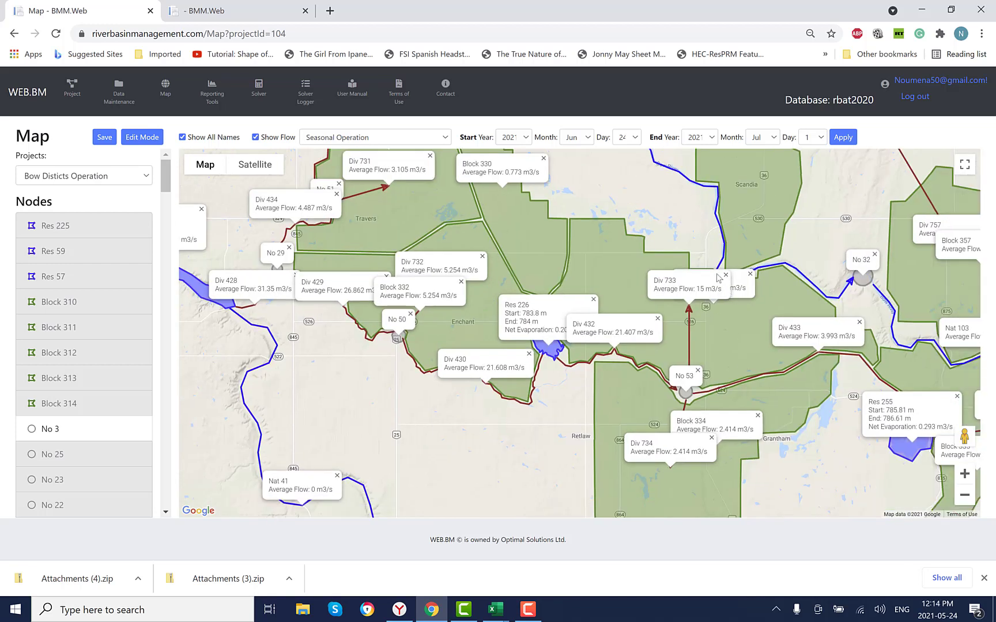
click(725, 274)
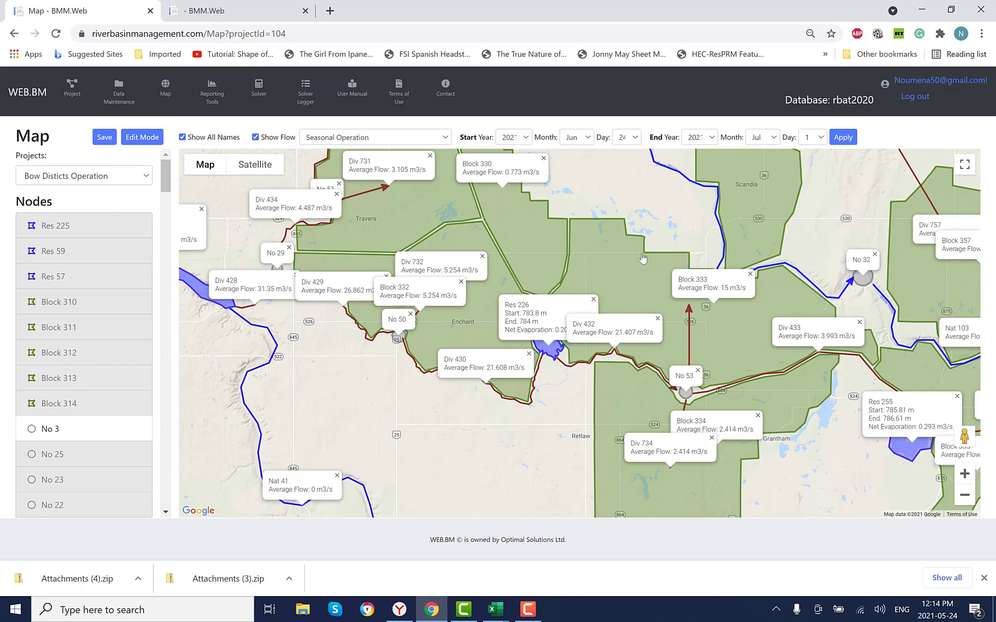
- Find the Div 425 diversion channel near Milo on the map and open its chart
drag(616, 210, 844, 364)
drag(476, 307, 589, 423)
drag(416, 344, 462, 496)
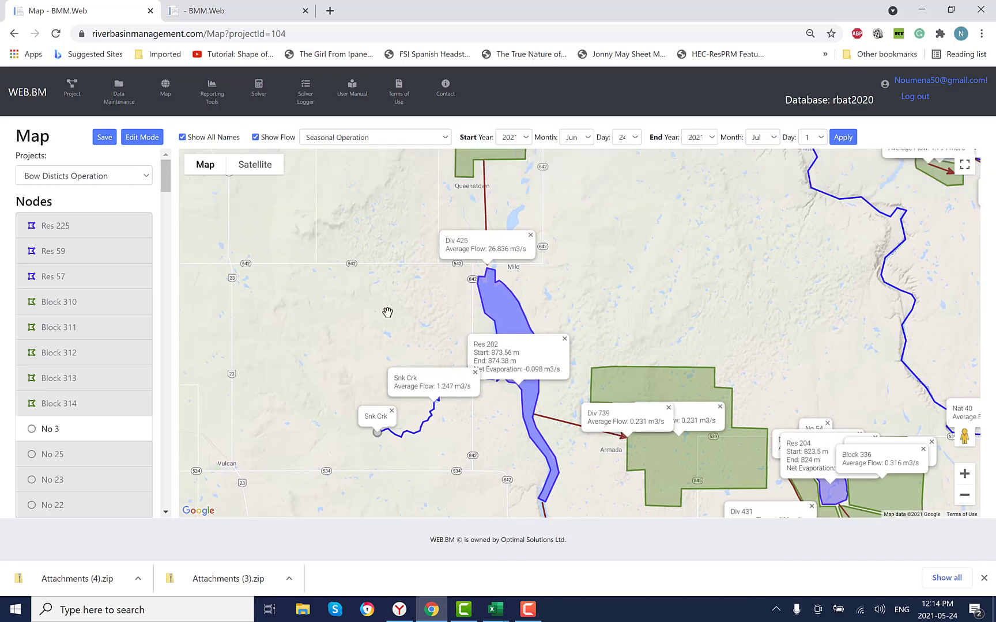
drag(385, 326, 401, 426)
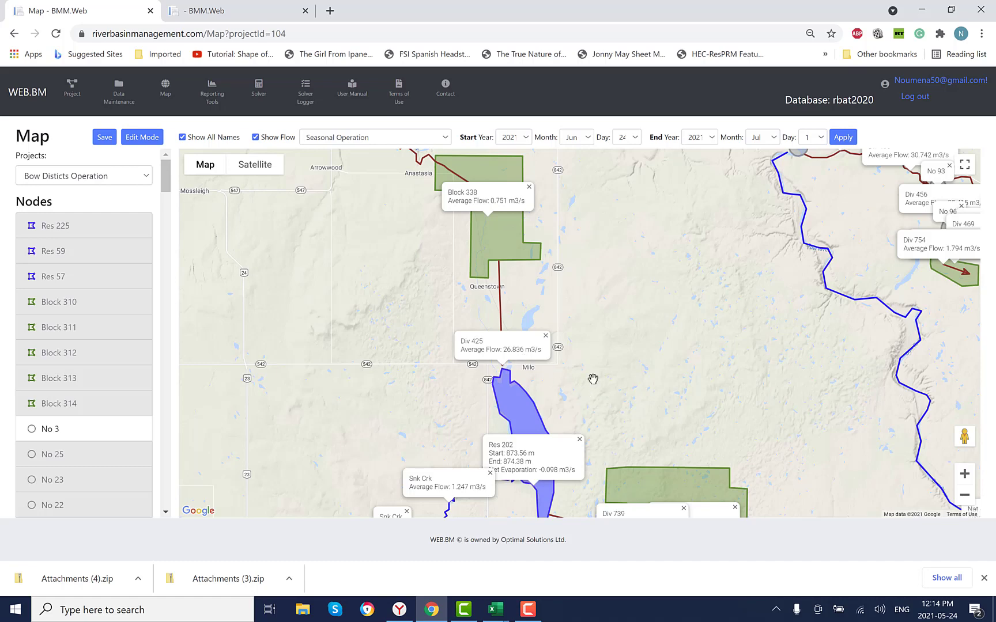
drag(619, 381, 710, 425)
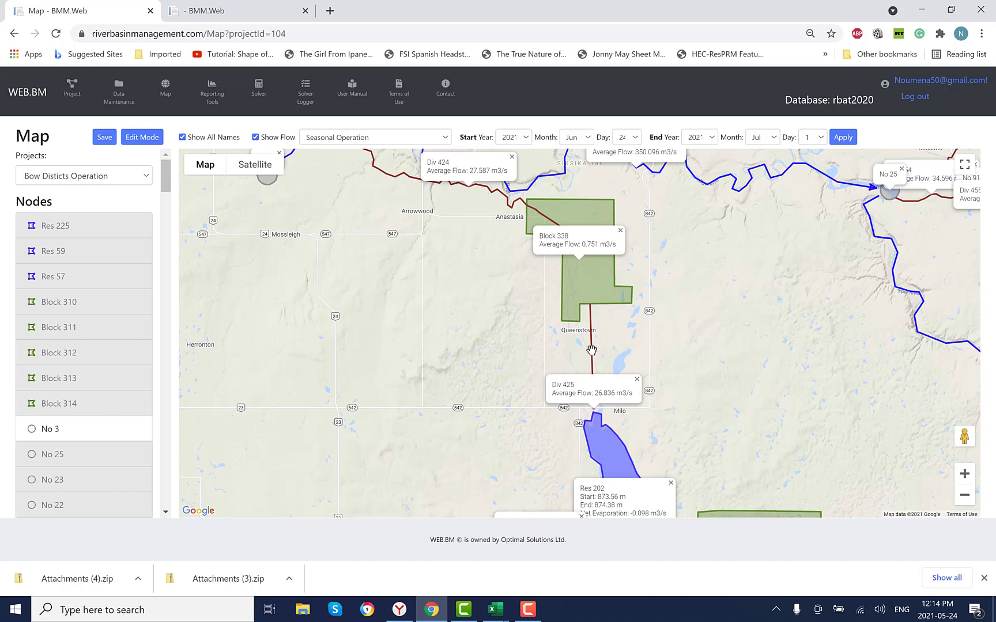
right_click(592, 353)
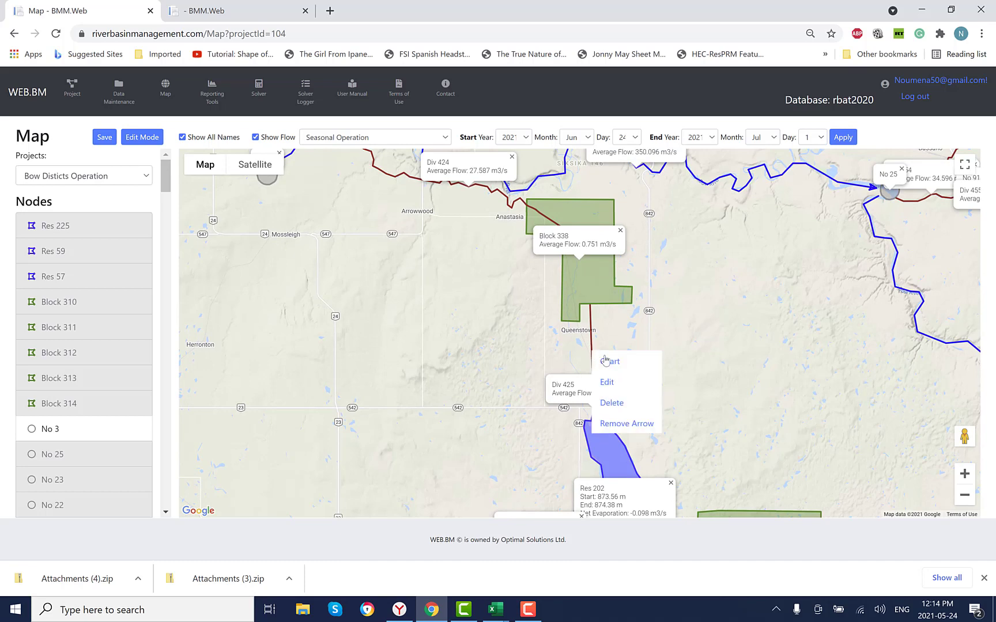
click(611, 363)
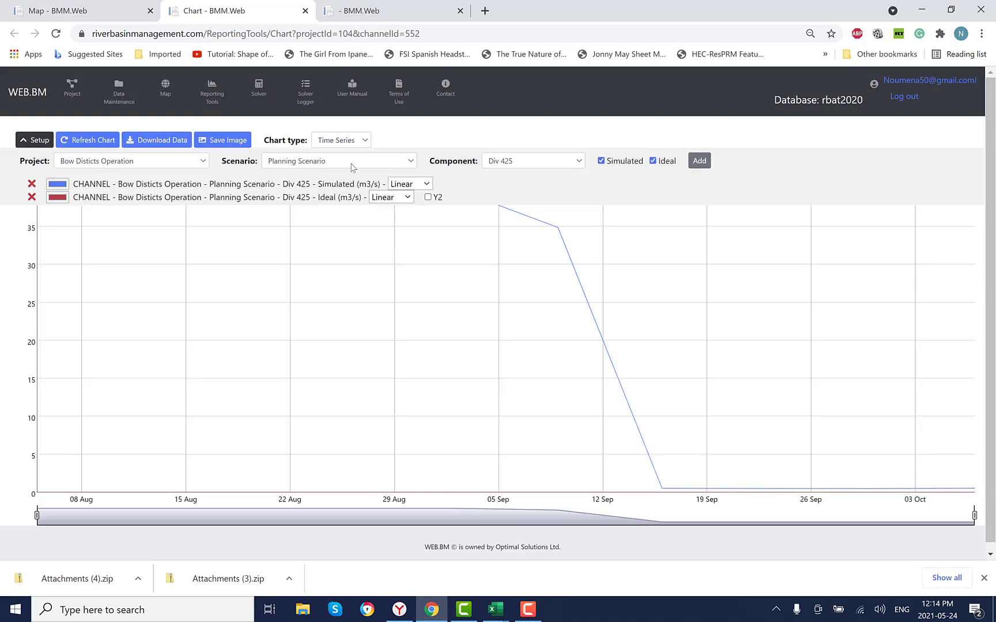
- Set the chart's scenario to Seasonal Operation and component to Div 426, and remove both Planning Scenario series
click(353, 167)
click(347, 260)
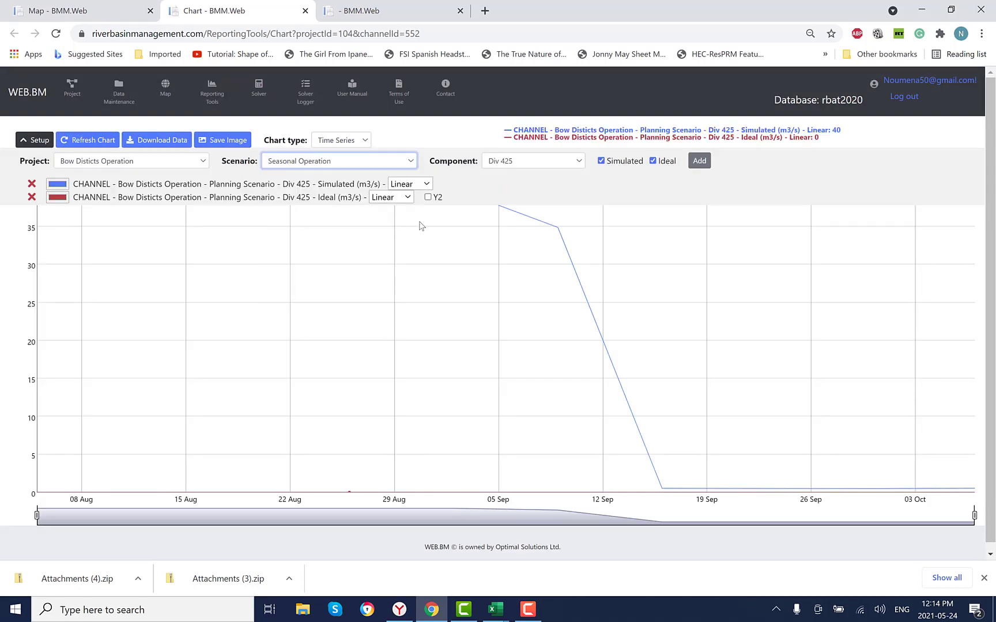
click(576, 164)
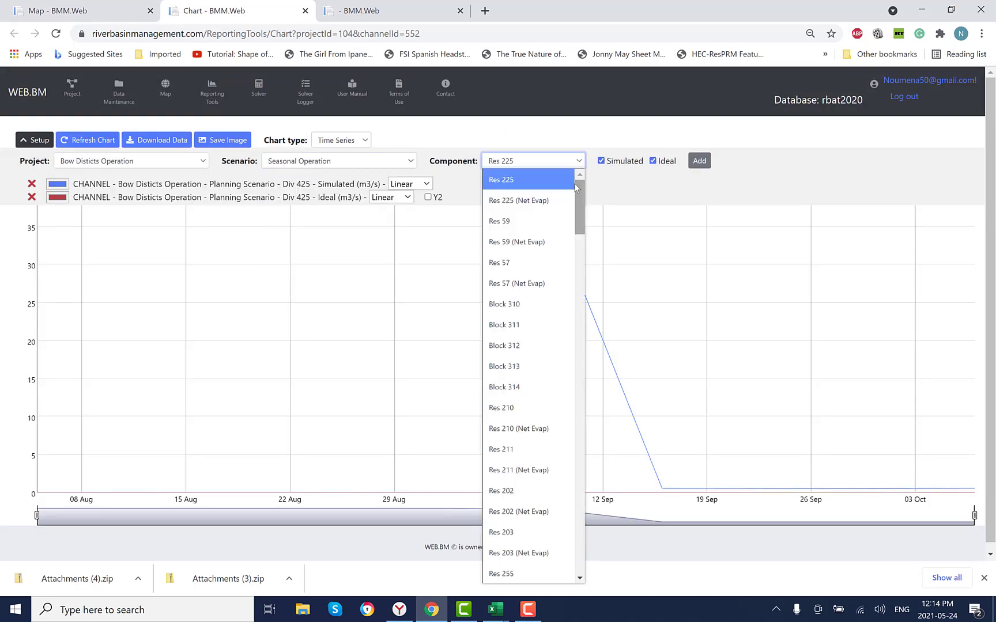
drag(576, 197, 574, 352)
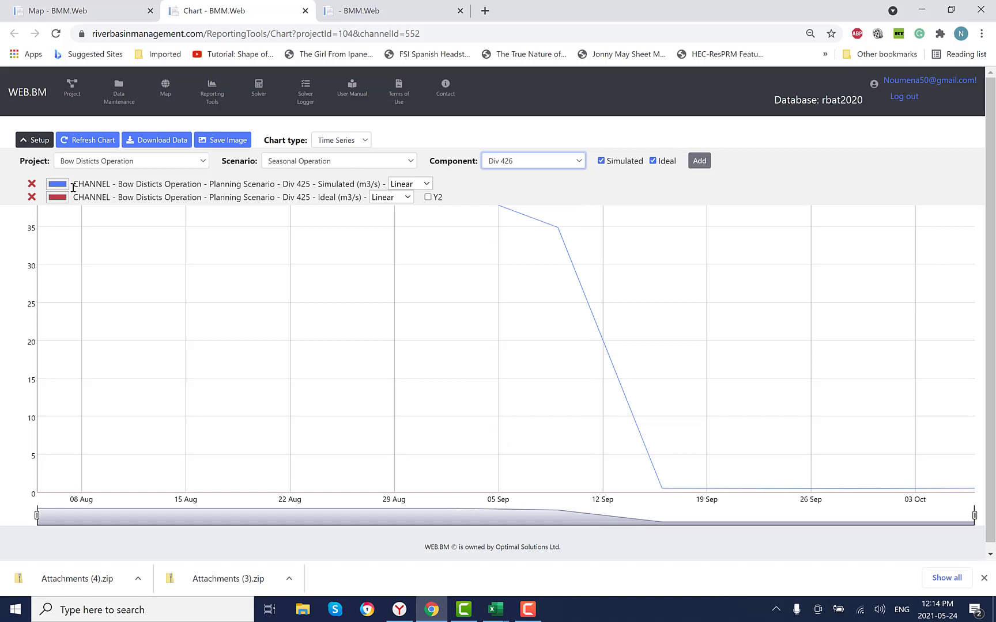
click(29, 185)
click(33, 185)
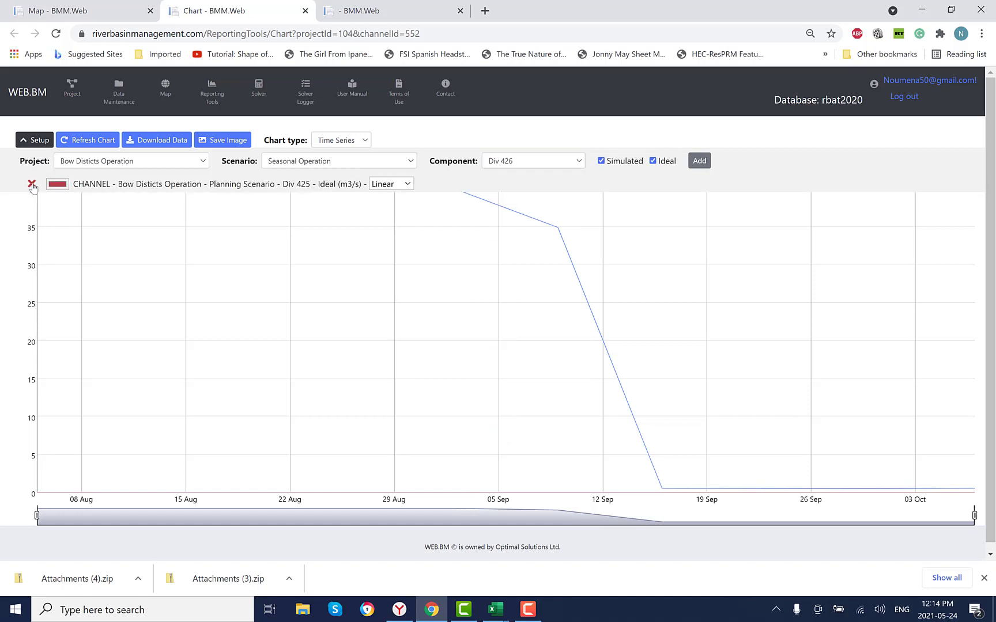
click(31, 184)
- Add the simulated and ideal Seasonal Operation series of Div 426 and refresh the chart
click(699, 162)
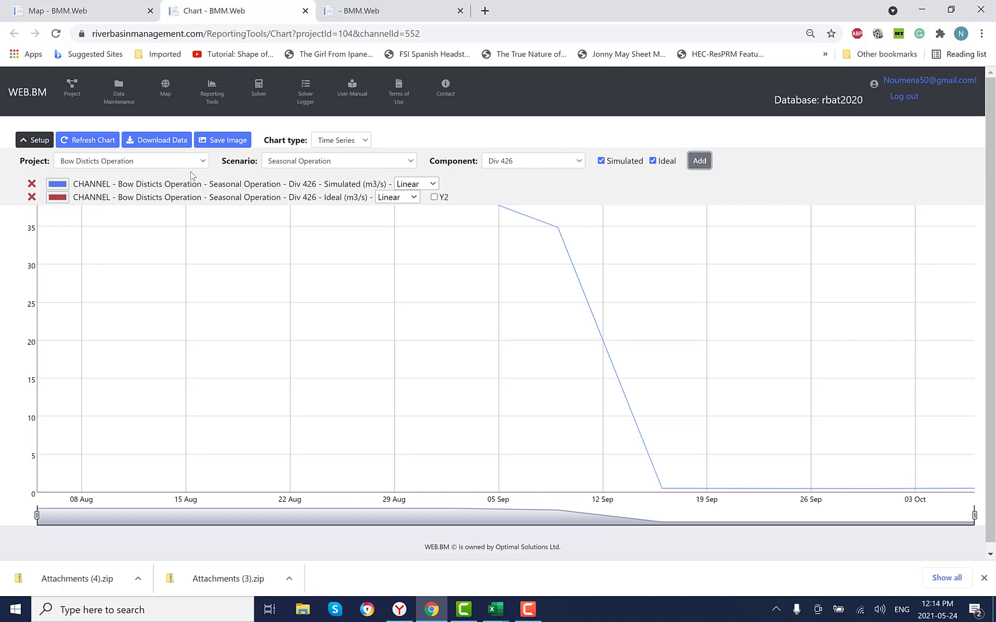
click(92, 141)
- Replace the Div 426 series with Div 425's simulated and ideal Seasonal Operation series, collapse the setup and refresh the chart
click(533, 161)
click(548, 555)
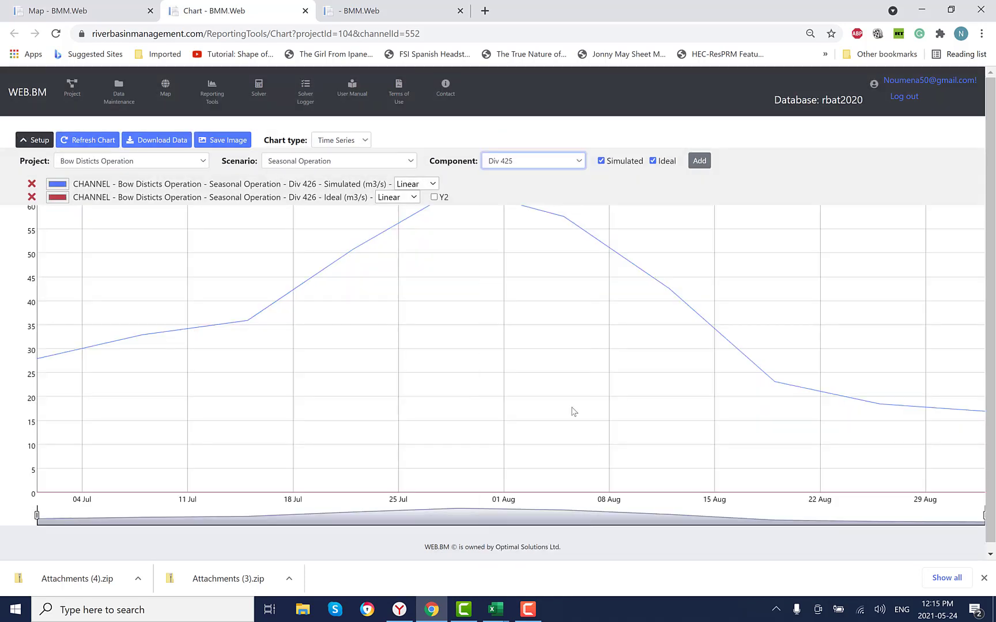
click(699, 161)
click(35, 140)
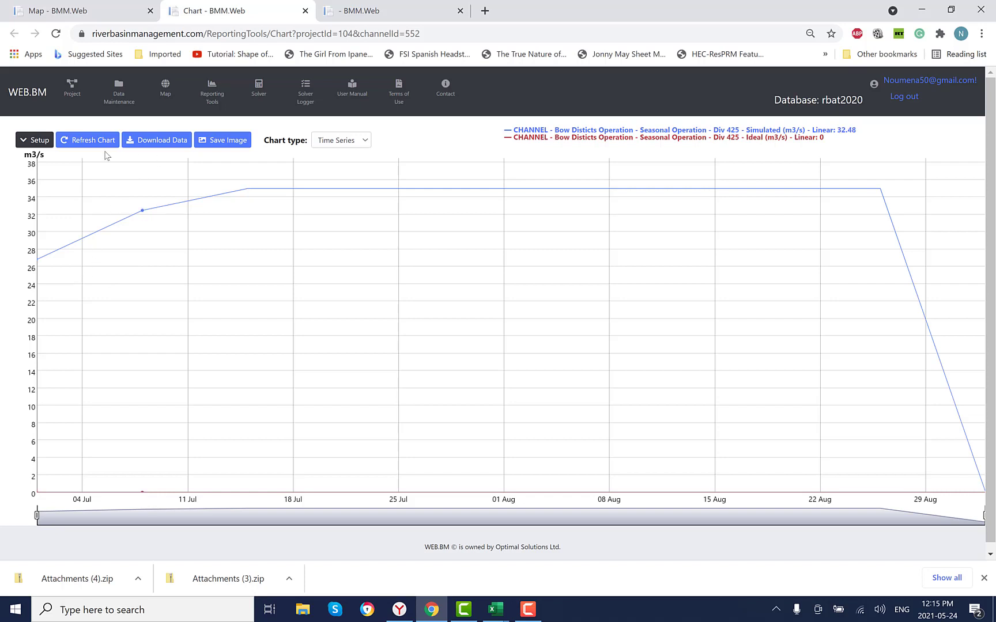
click(89, 140)
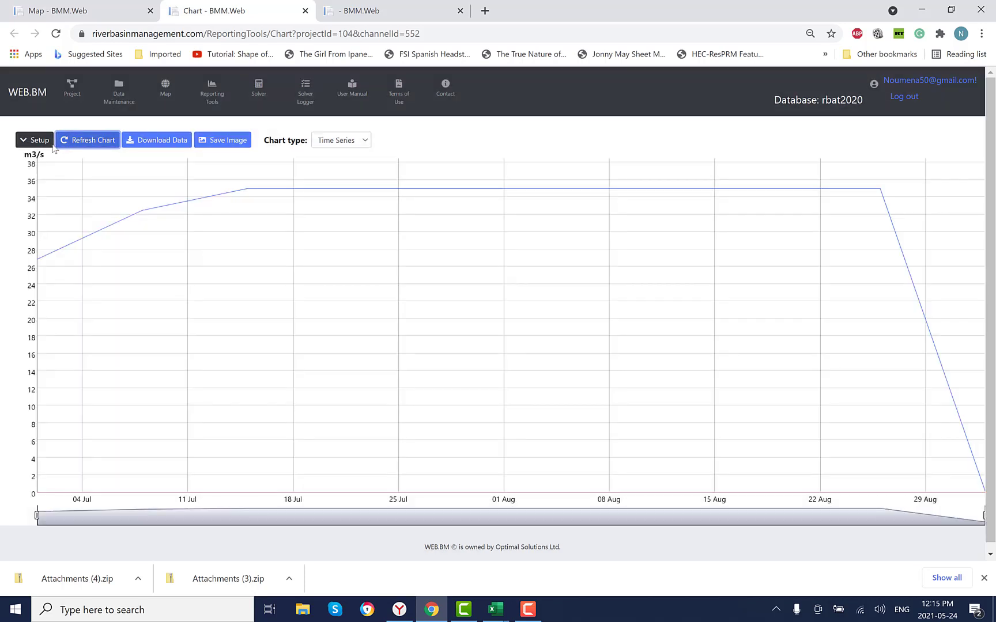
- Change Div 425's simulated and ideal series to Stepped, refresh the chart and collapse its setup
click(43, 140)
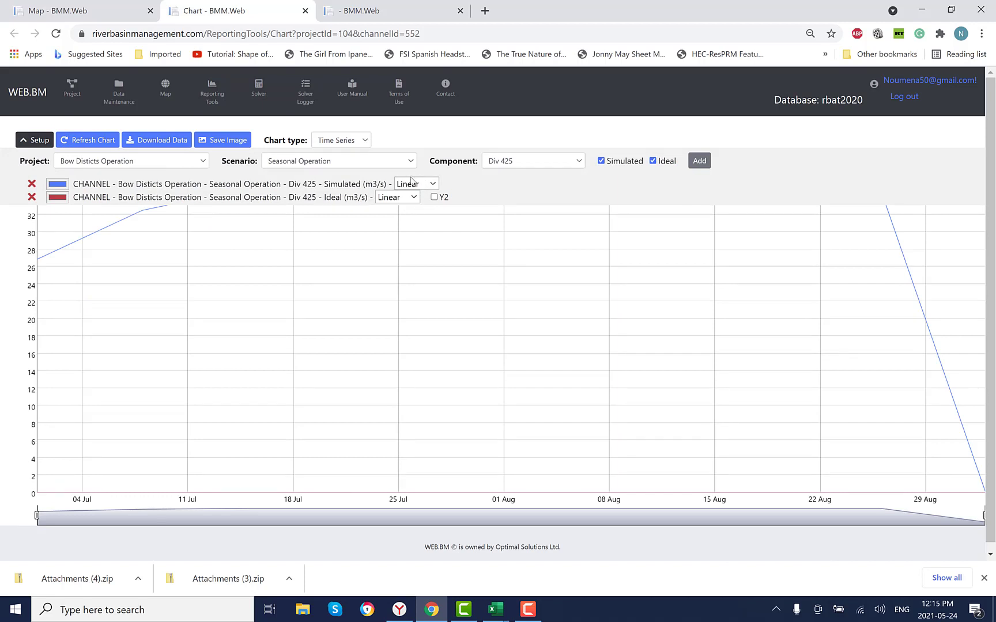
click(411, 183)
click(416, 222)
click(395, 196)
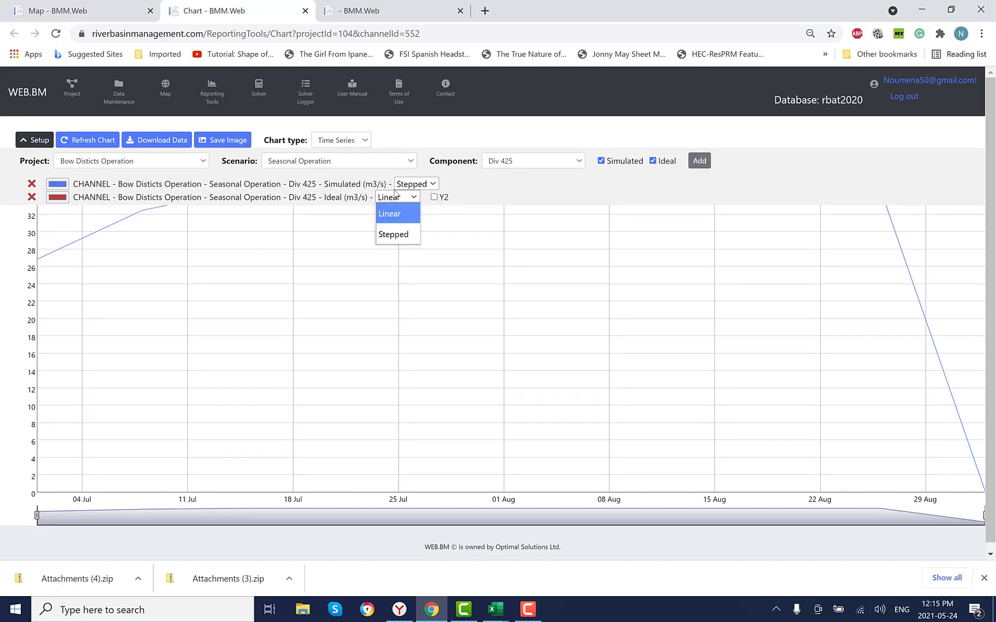
click(393, 235)
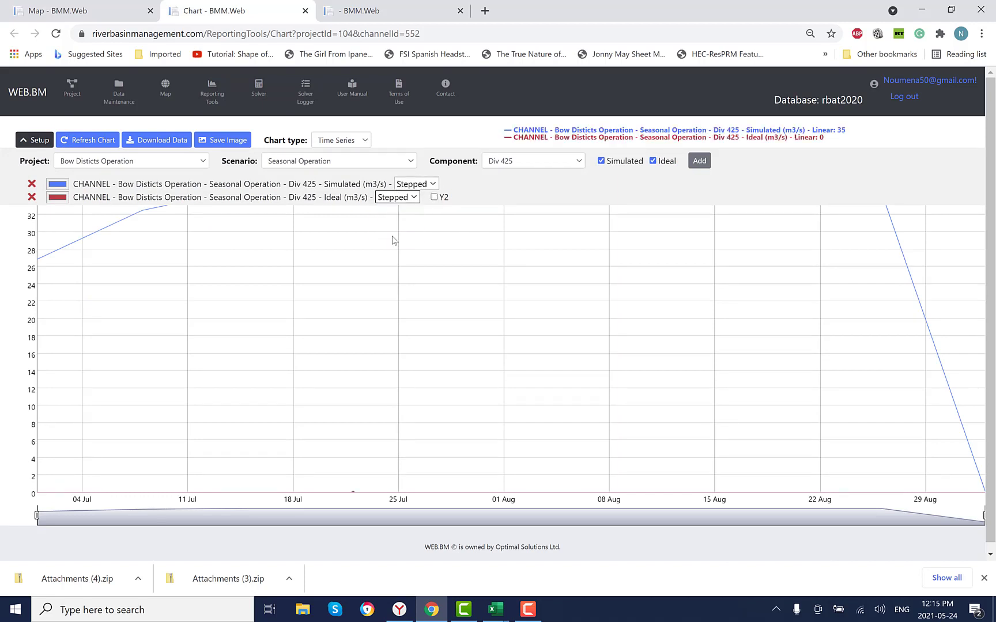
click(86, 142)
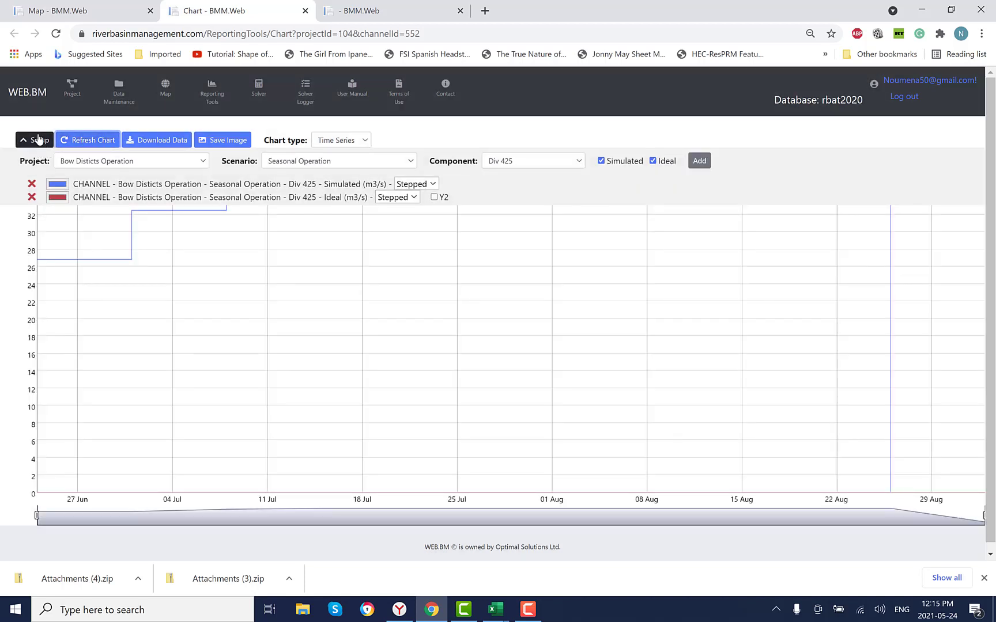
click(39, 139)
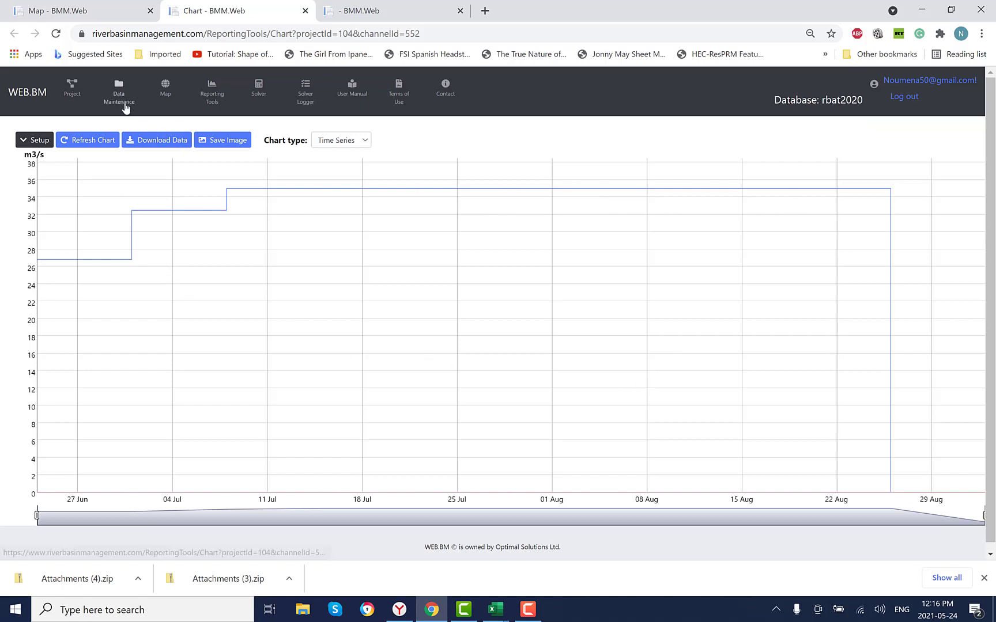
- Return to the project map and open the chart for reservoir Res 202
click(120, 12)
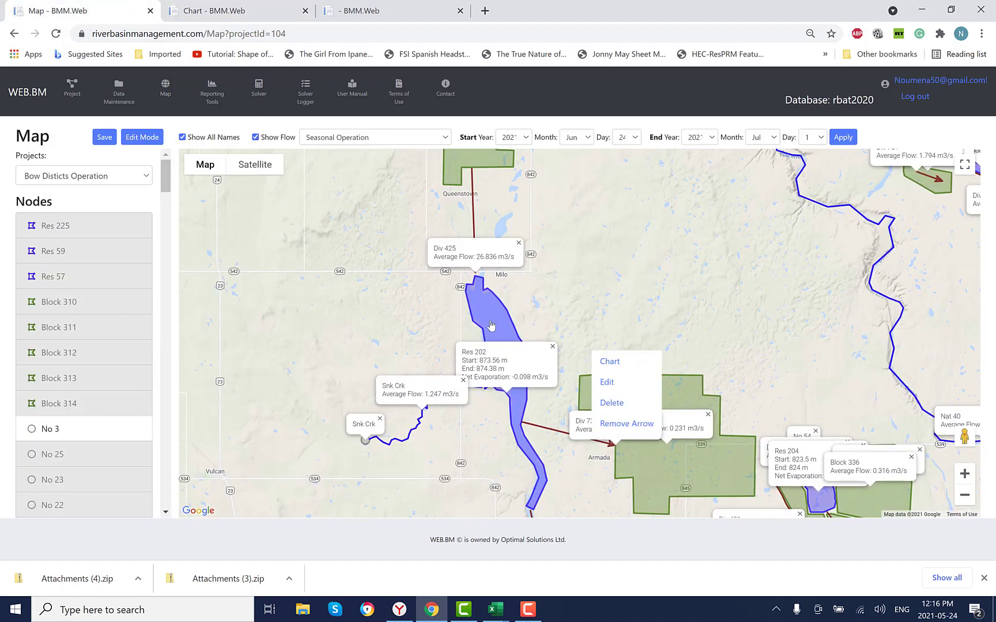
click(491, 325)
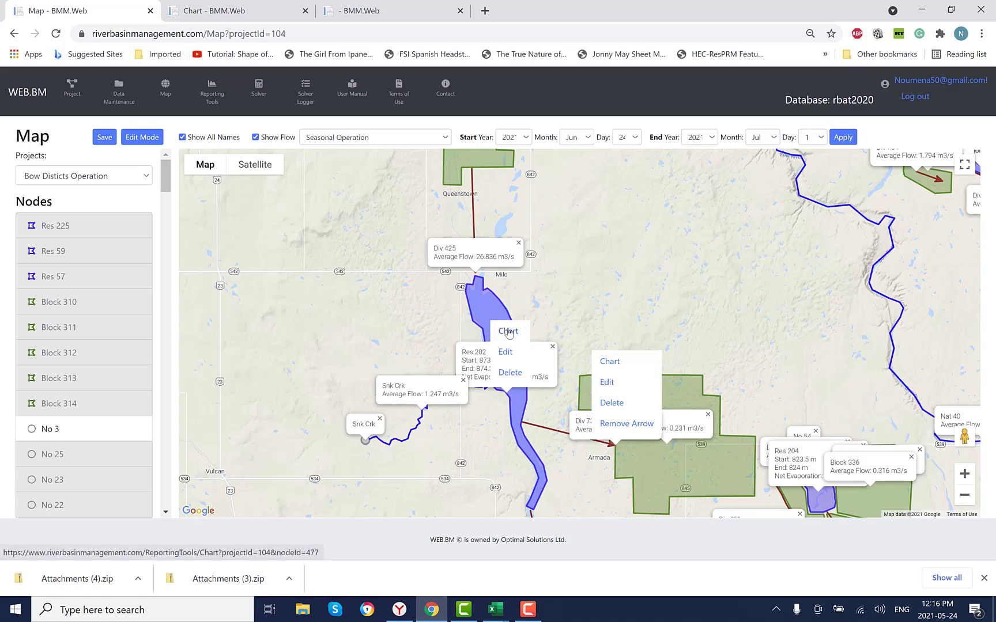
click(510, 337)
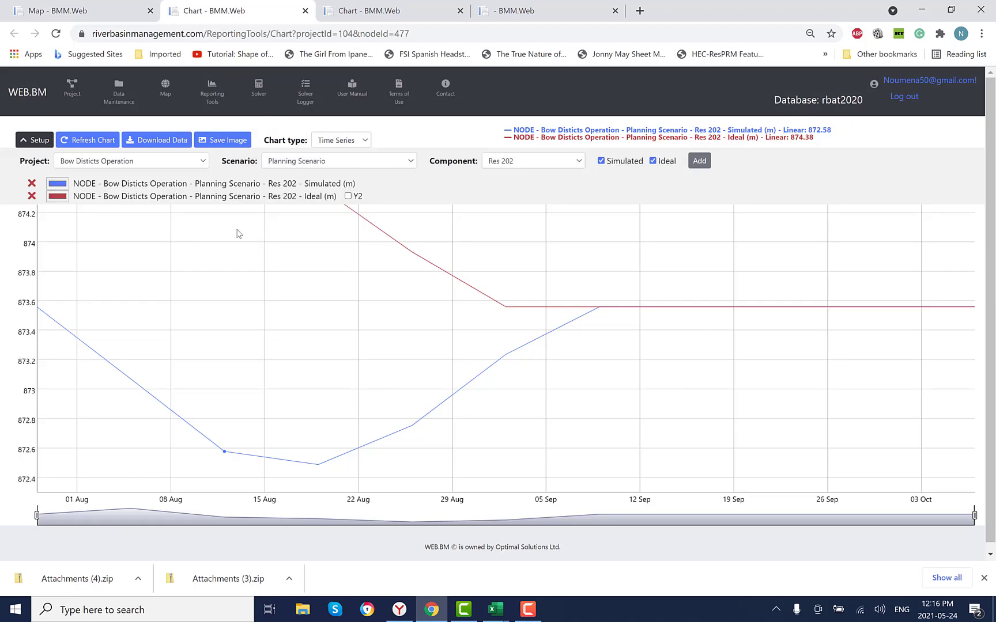
- Replace the Planning Scenario series in the chart with Res 202's simulated and ideal Seasonal Operation series
click(341, 161)
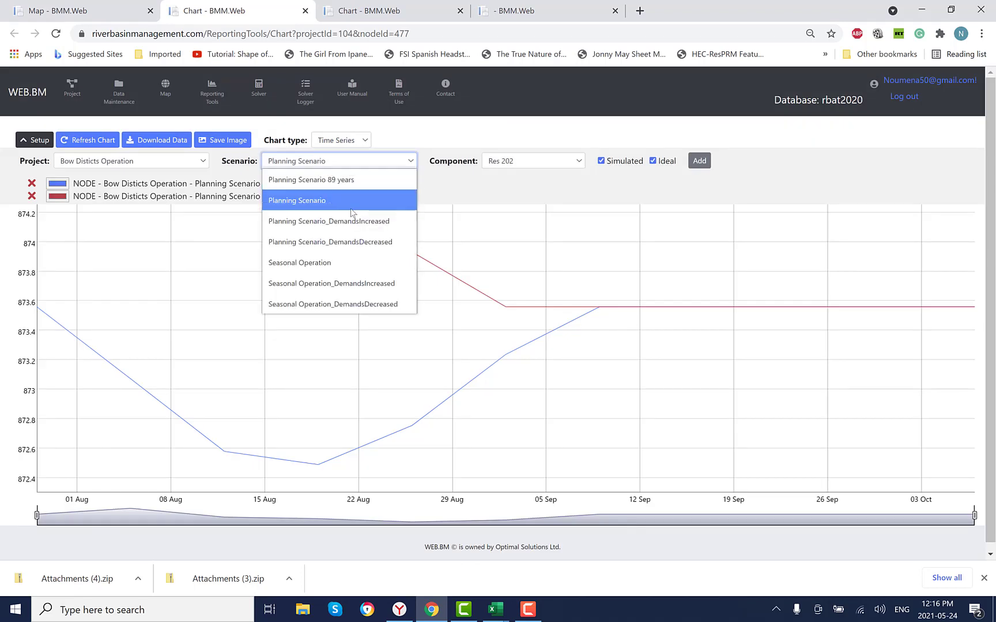
click(340, 263)
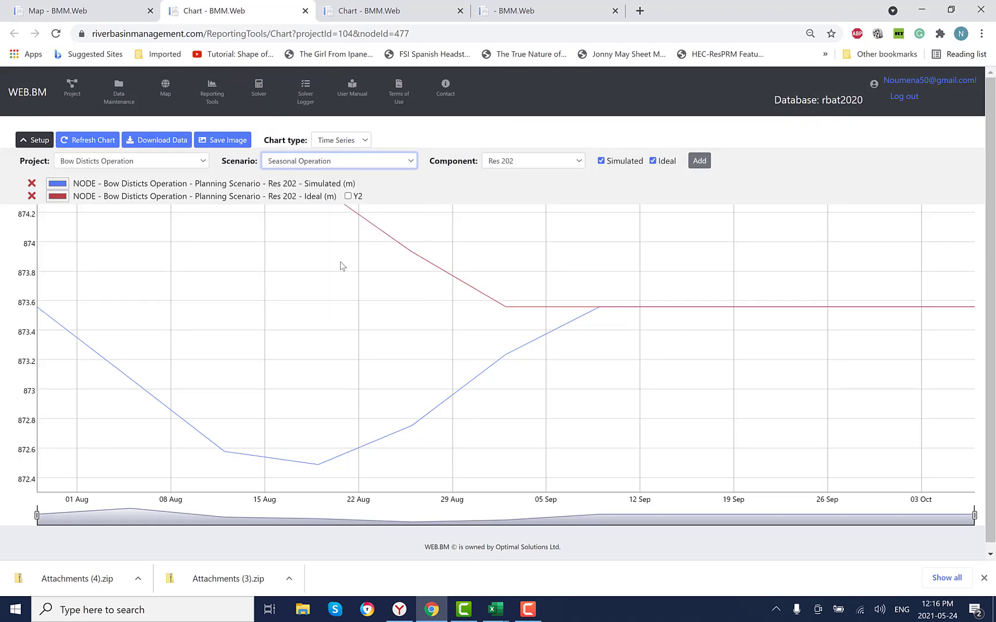
click(574, 164)
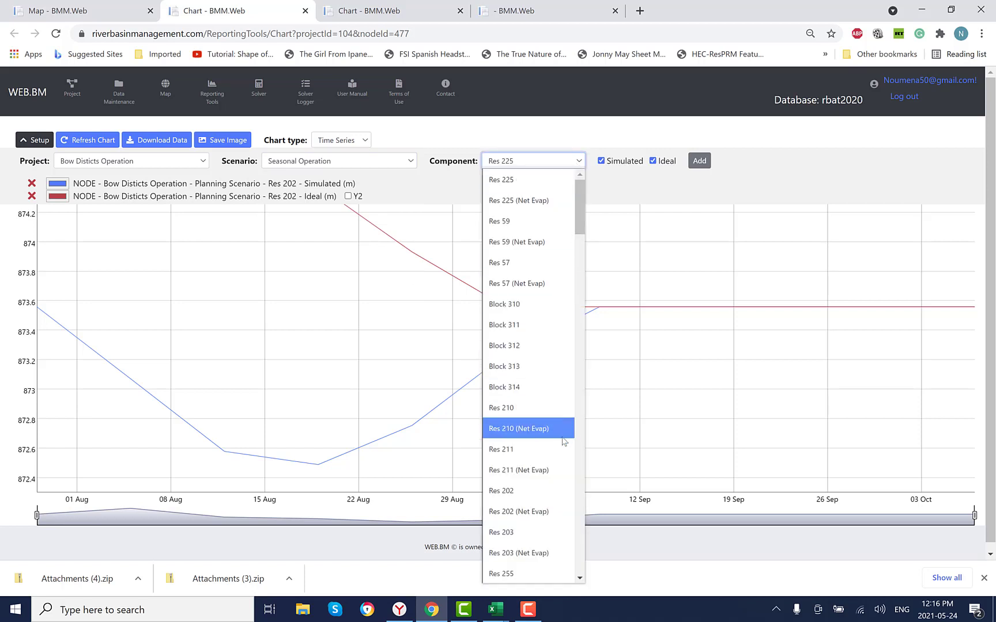
click(553, 492)
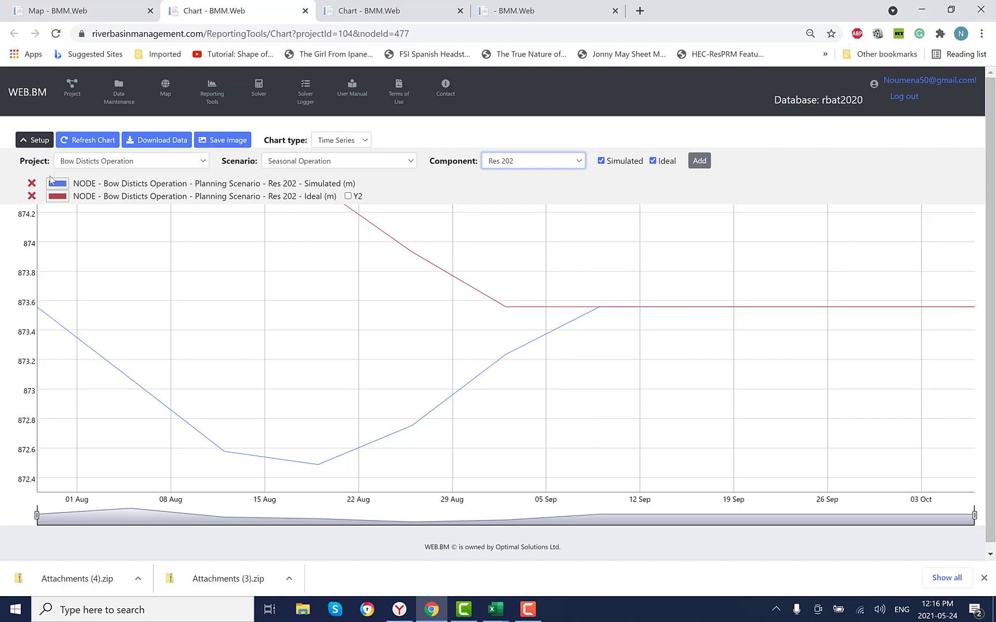
click(32, 183)
click(31, 183)
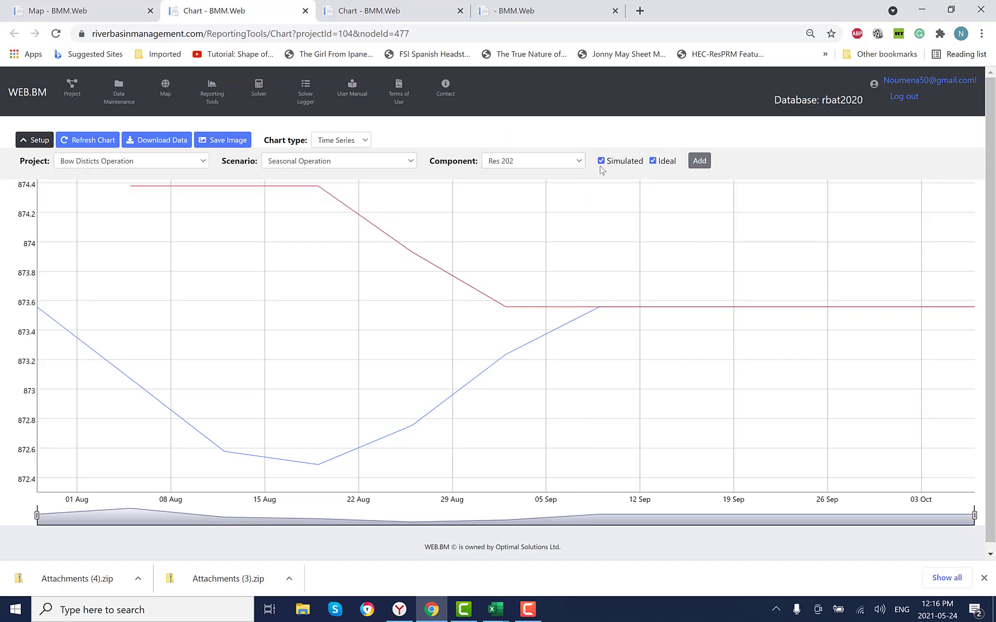
click(699, 161)
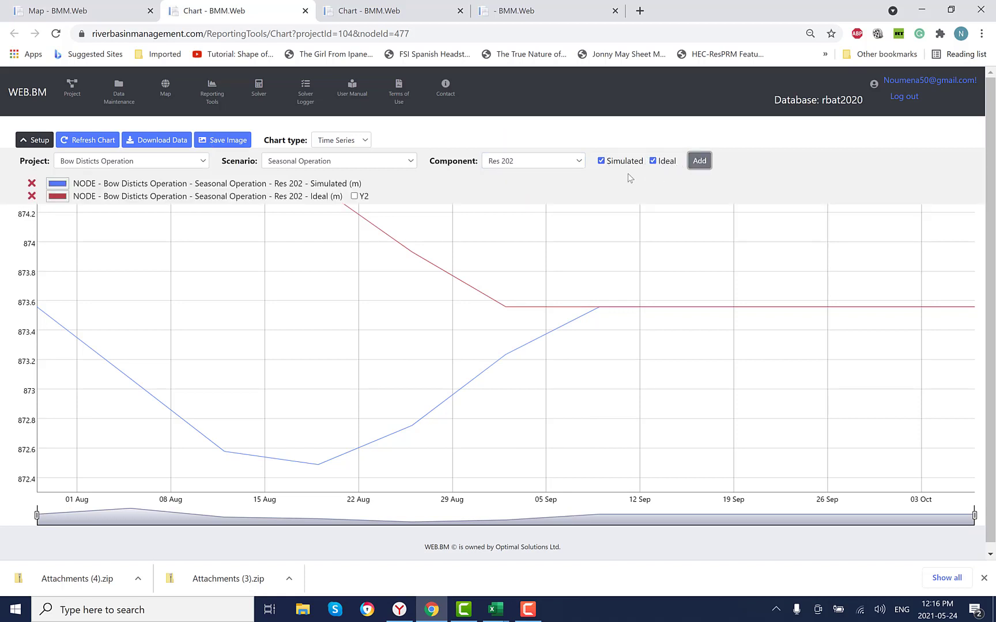
- Add only the simulated Seasonal Operation_DemandsIncreased series of Res 202 to the chart, leaving out the ideal series
click(410, 163)
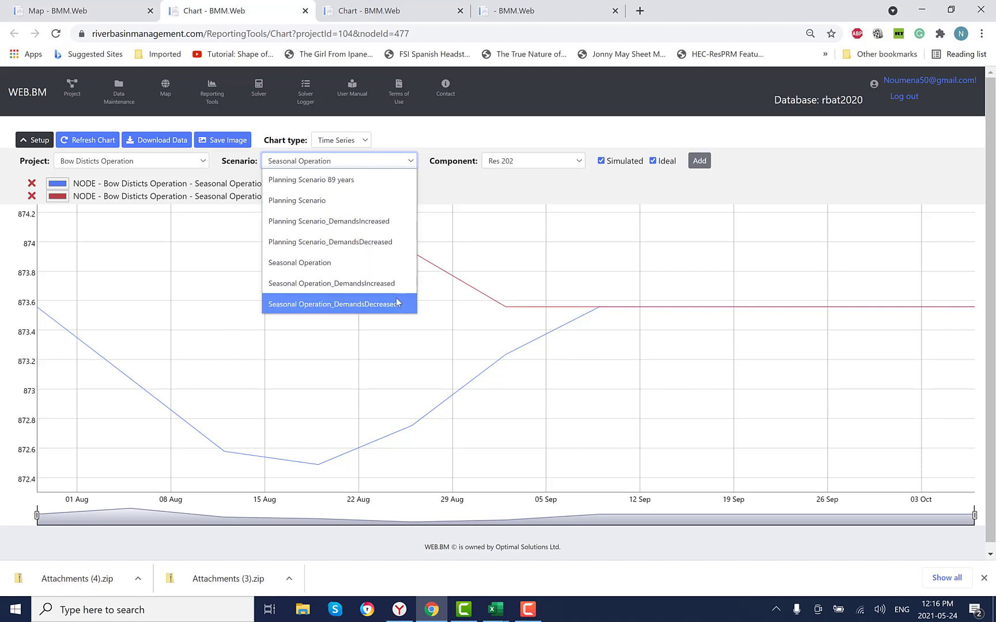
click(383, 283)
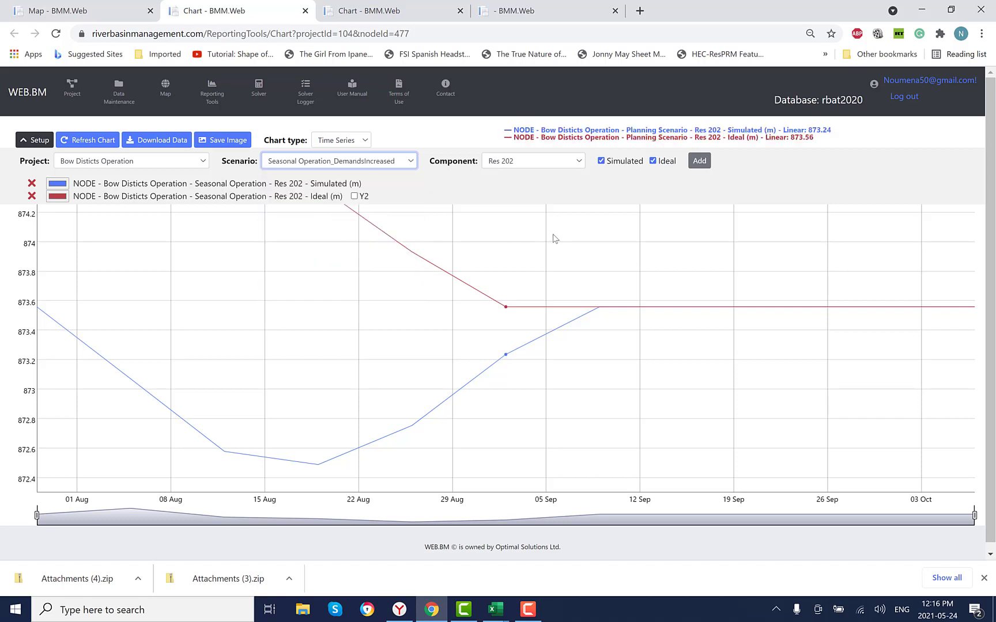
click(652, 162)
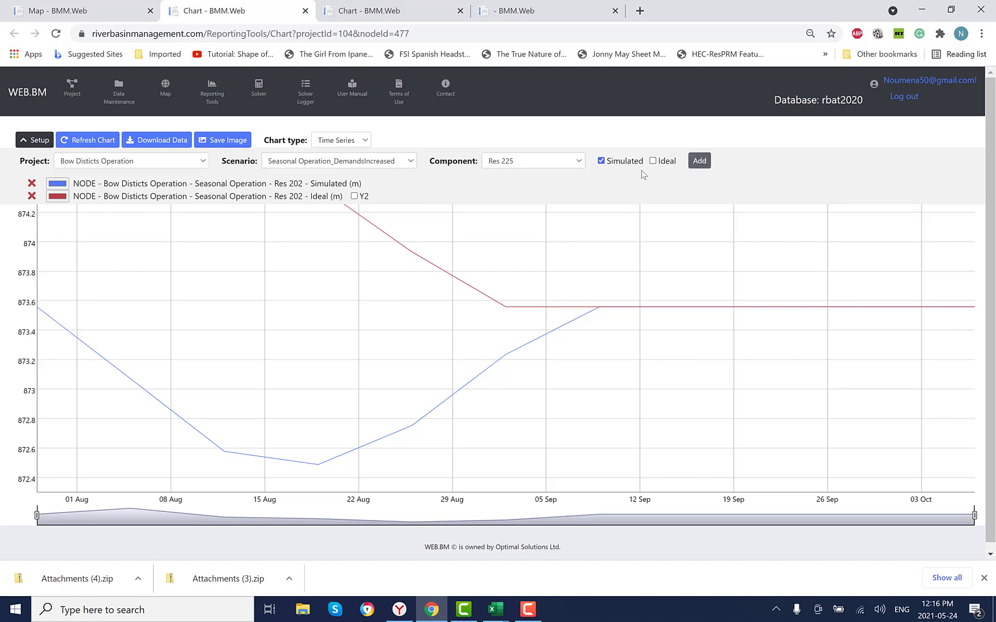
click(581, 163)
click(393, 164)
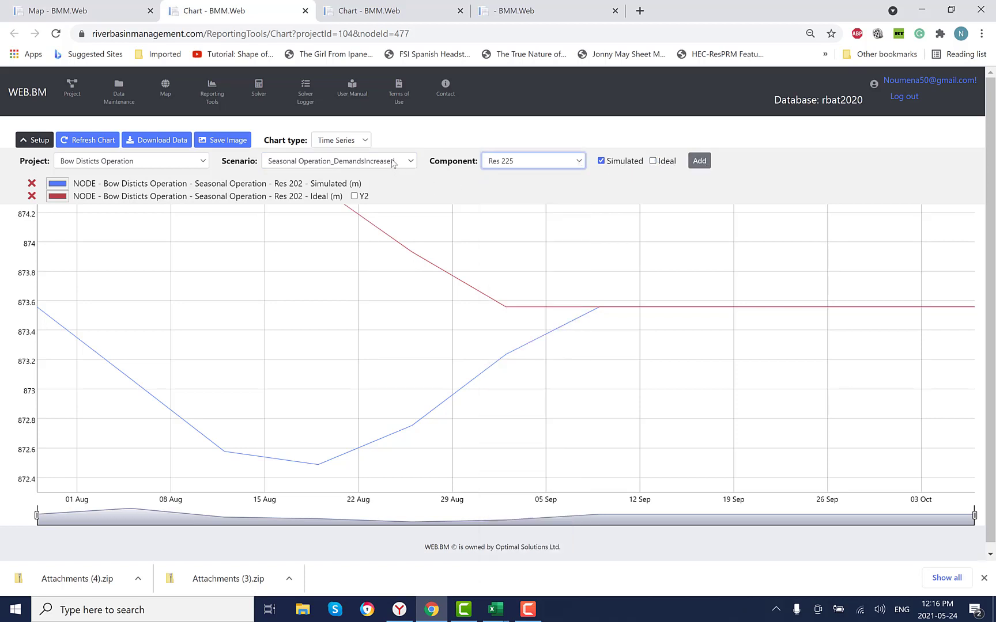
click(393, 163)
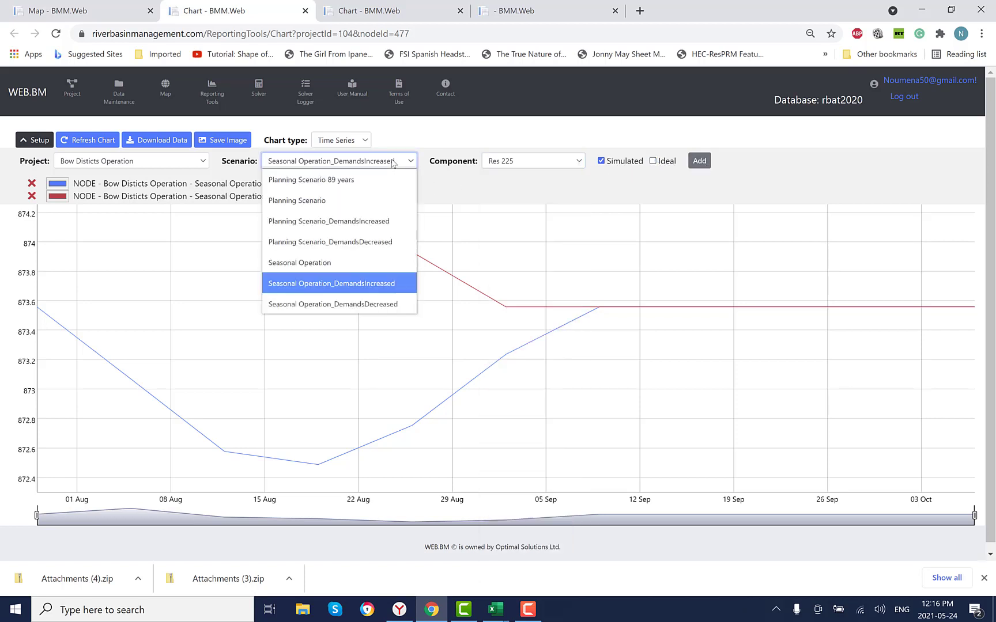
click(558, 160)
click(563, 164)
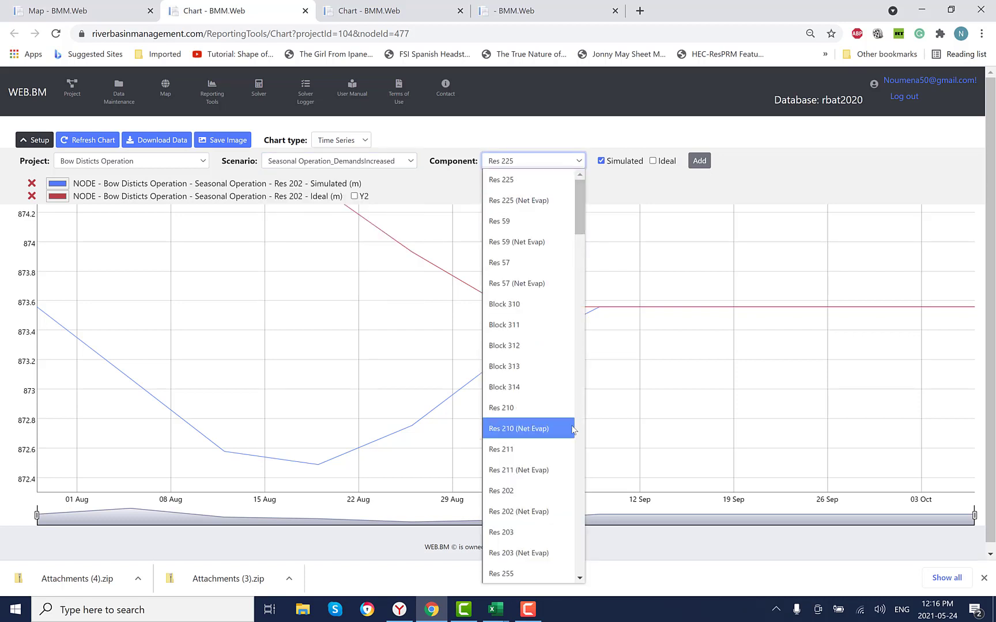
scroll(578, 489, down, 6)
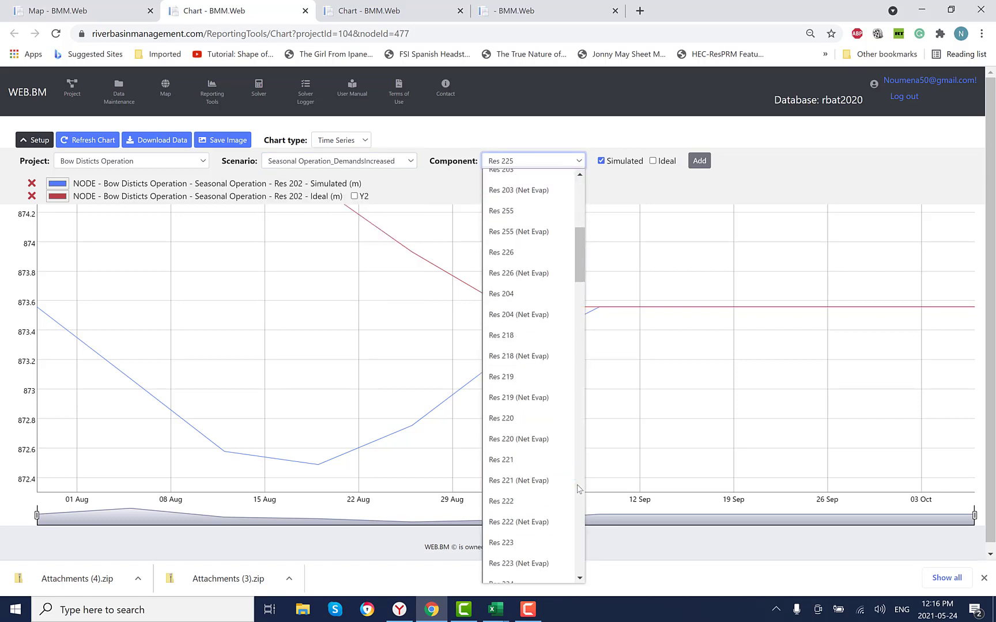
scroll(577, 488, down, 6)
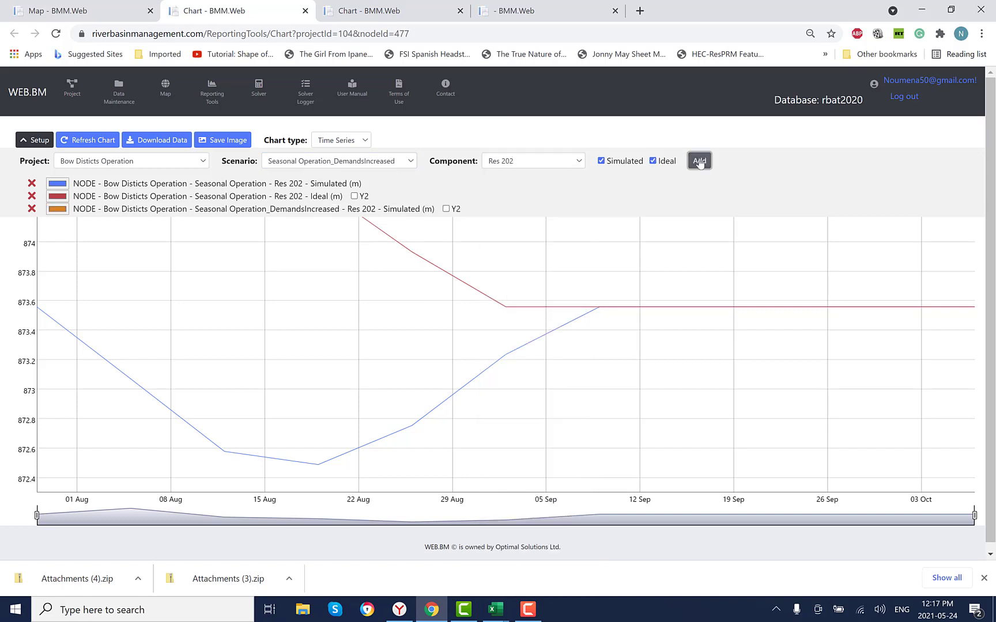
- Add only the simulated Seasonal Operation_DemandsDecreased series of Res 202, refresh the chart and collapse its setup
click(408, 166)
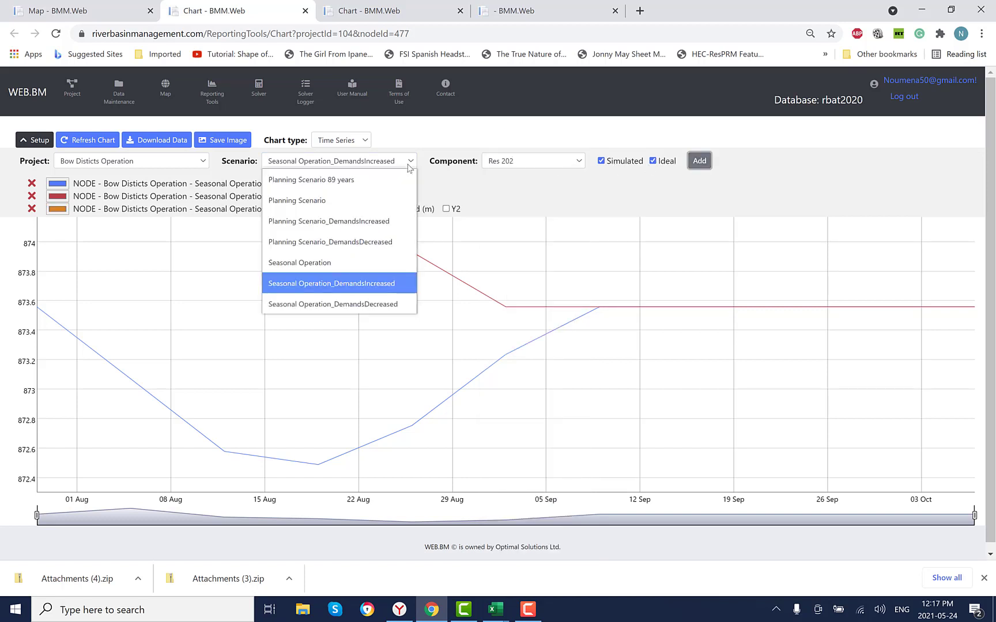
click(376, 304)
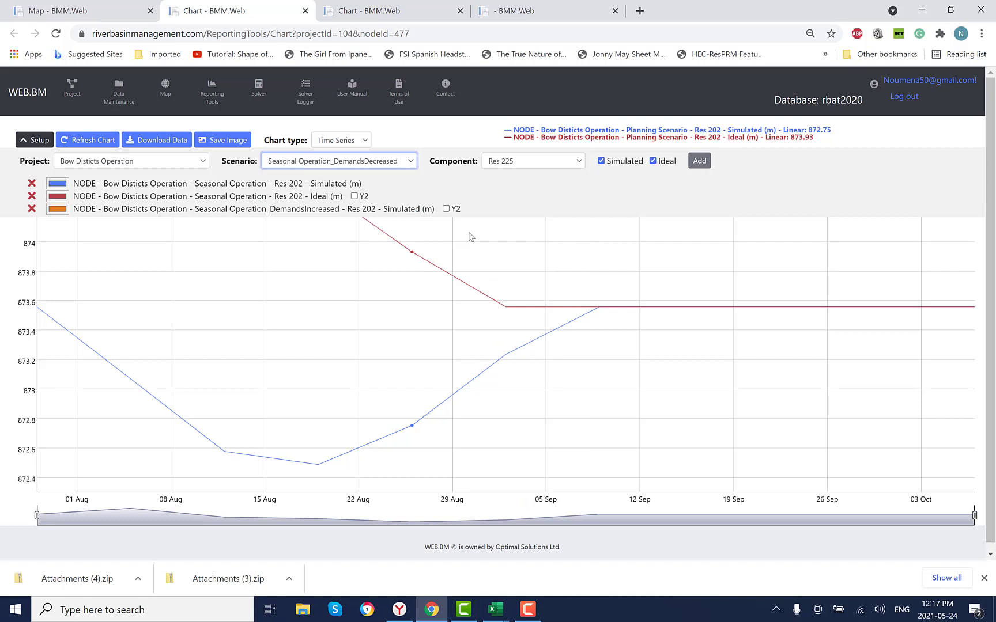
click(575, 163)
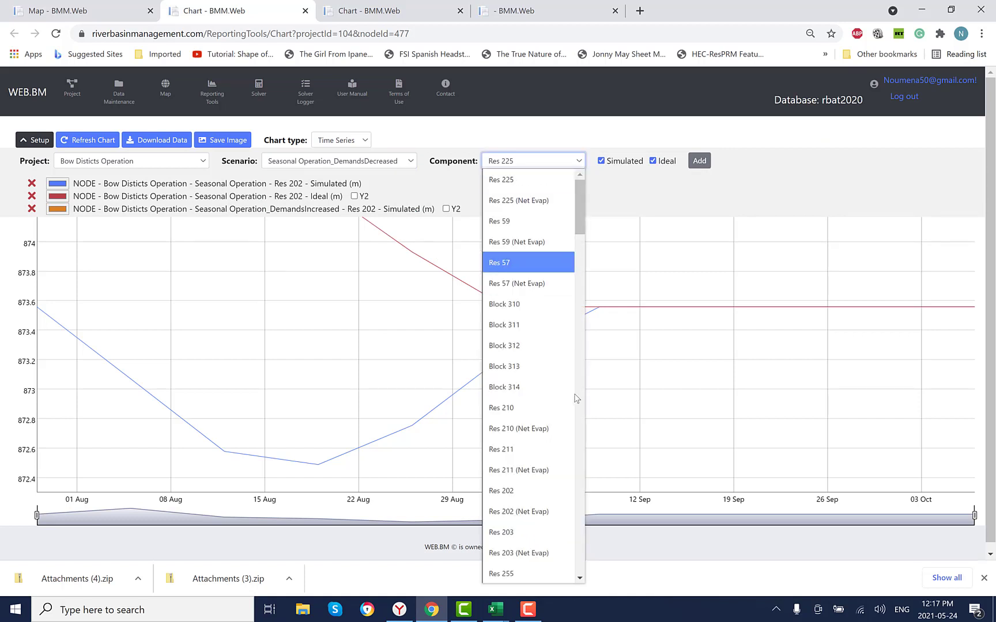
click(553, 490)
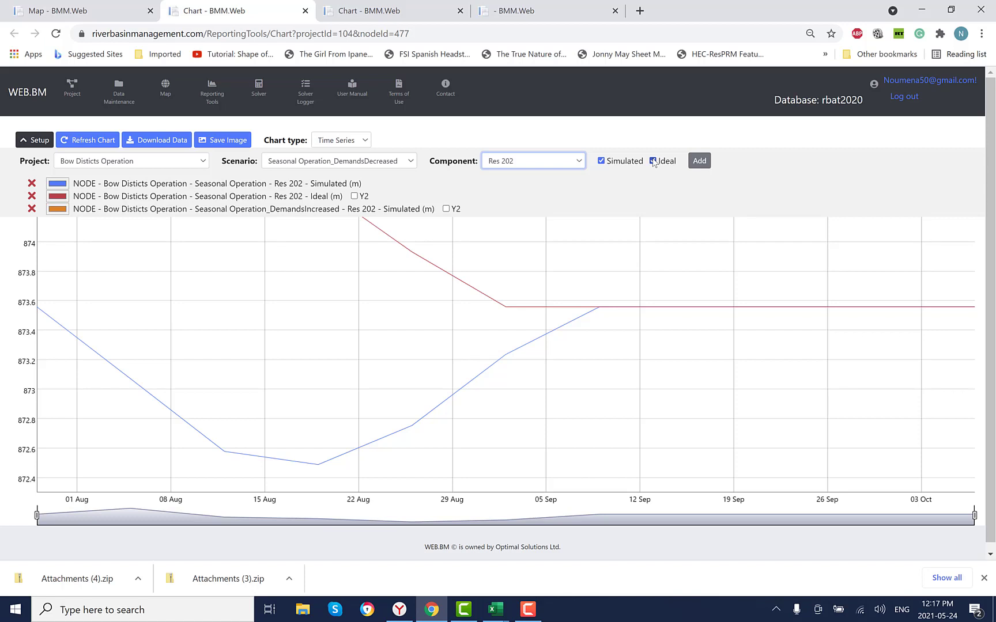
click(654, 162)
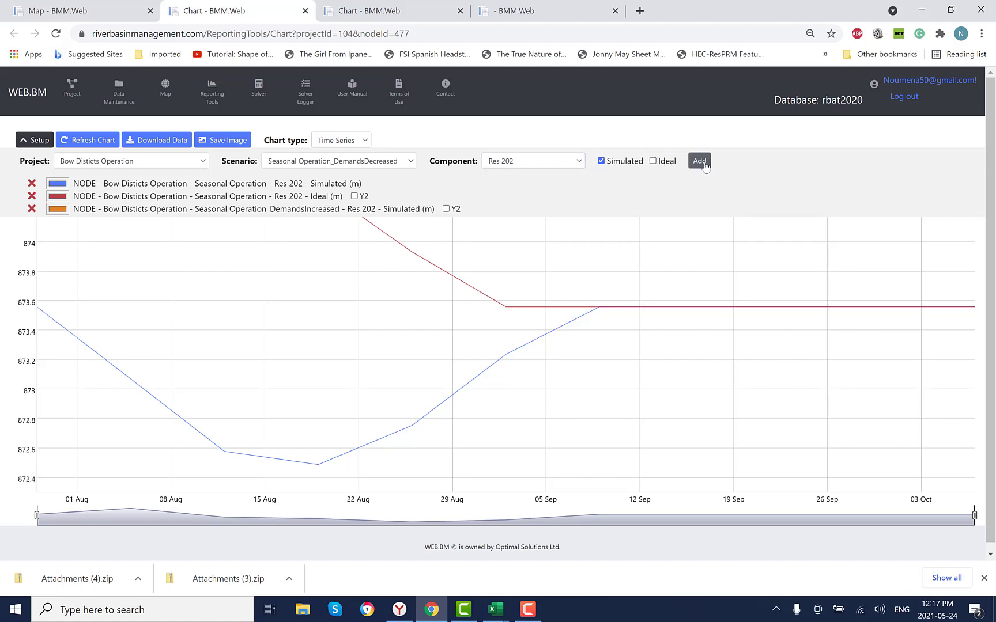
click(700, 163)
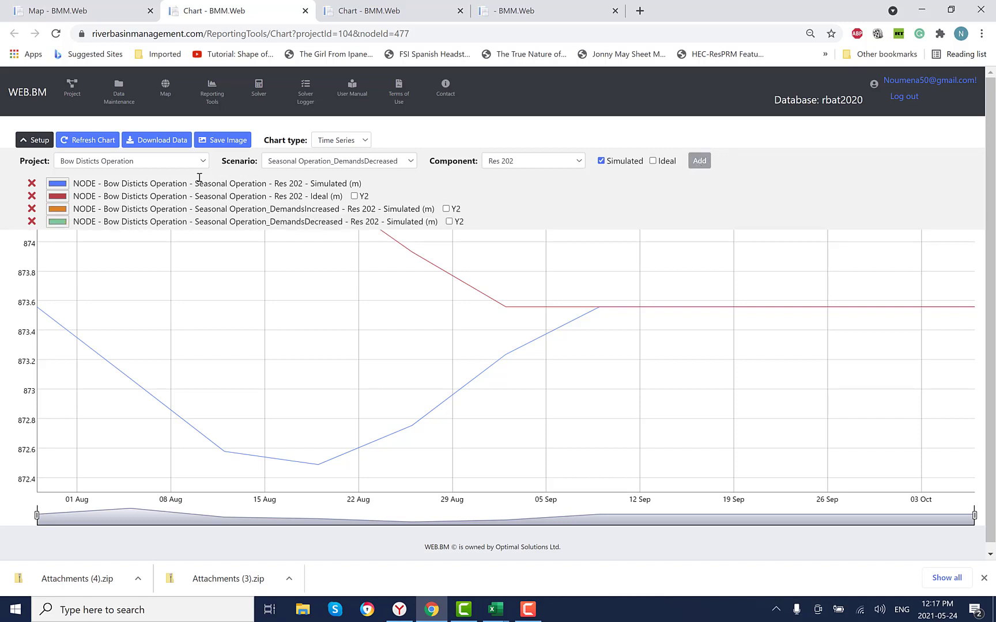
click(87, 142)
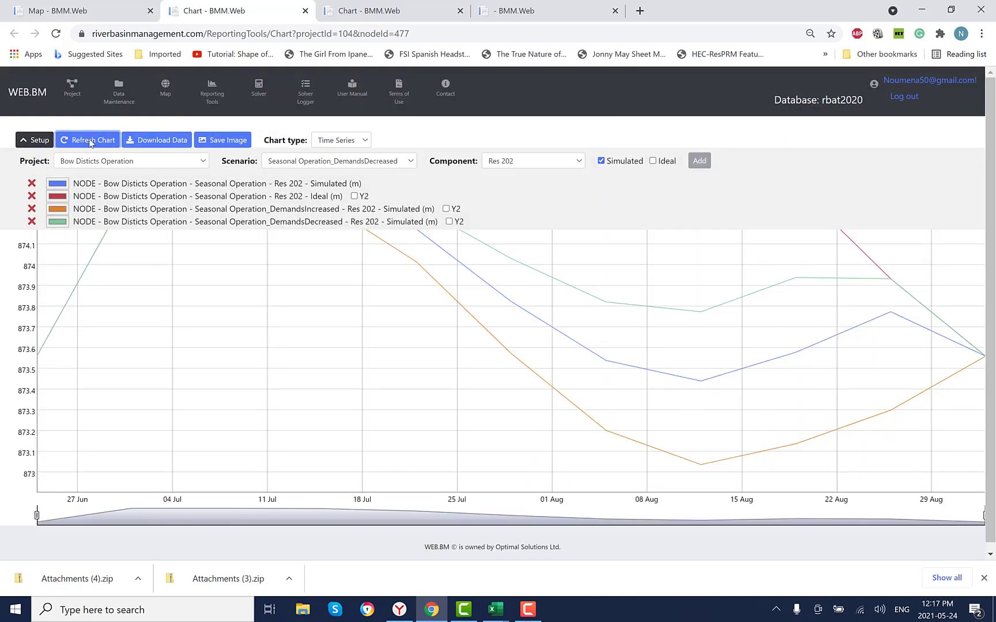
click(39, 141)
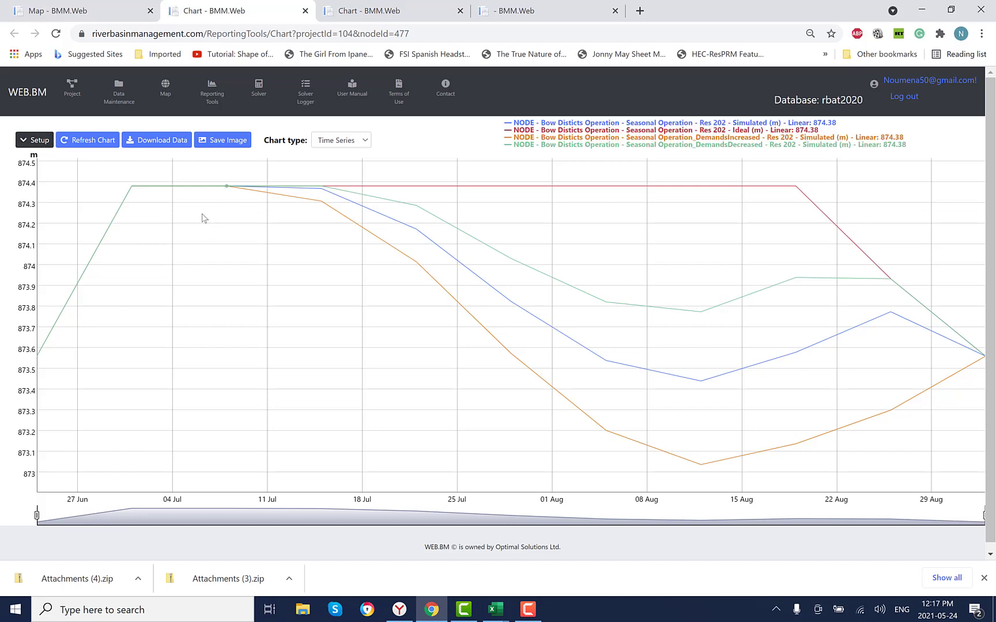